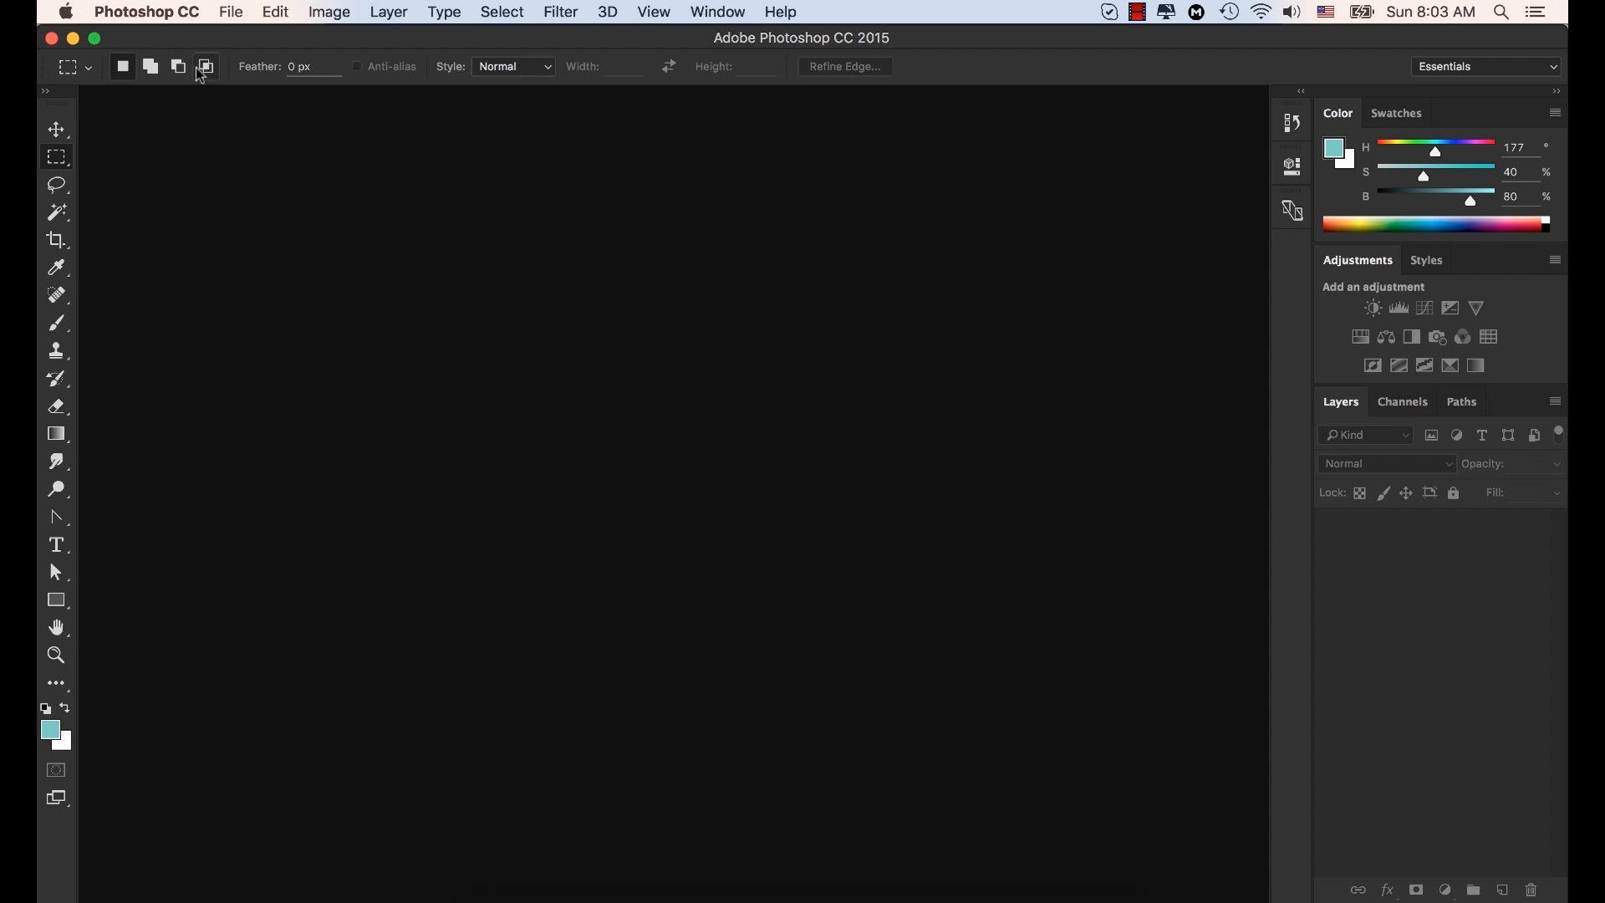
# Open the Photoshop preferences, move the dialog clear of the tools, and display the Interface settings
pyautogui.click(157, 17)
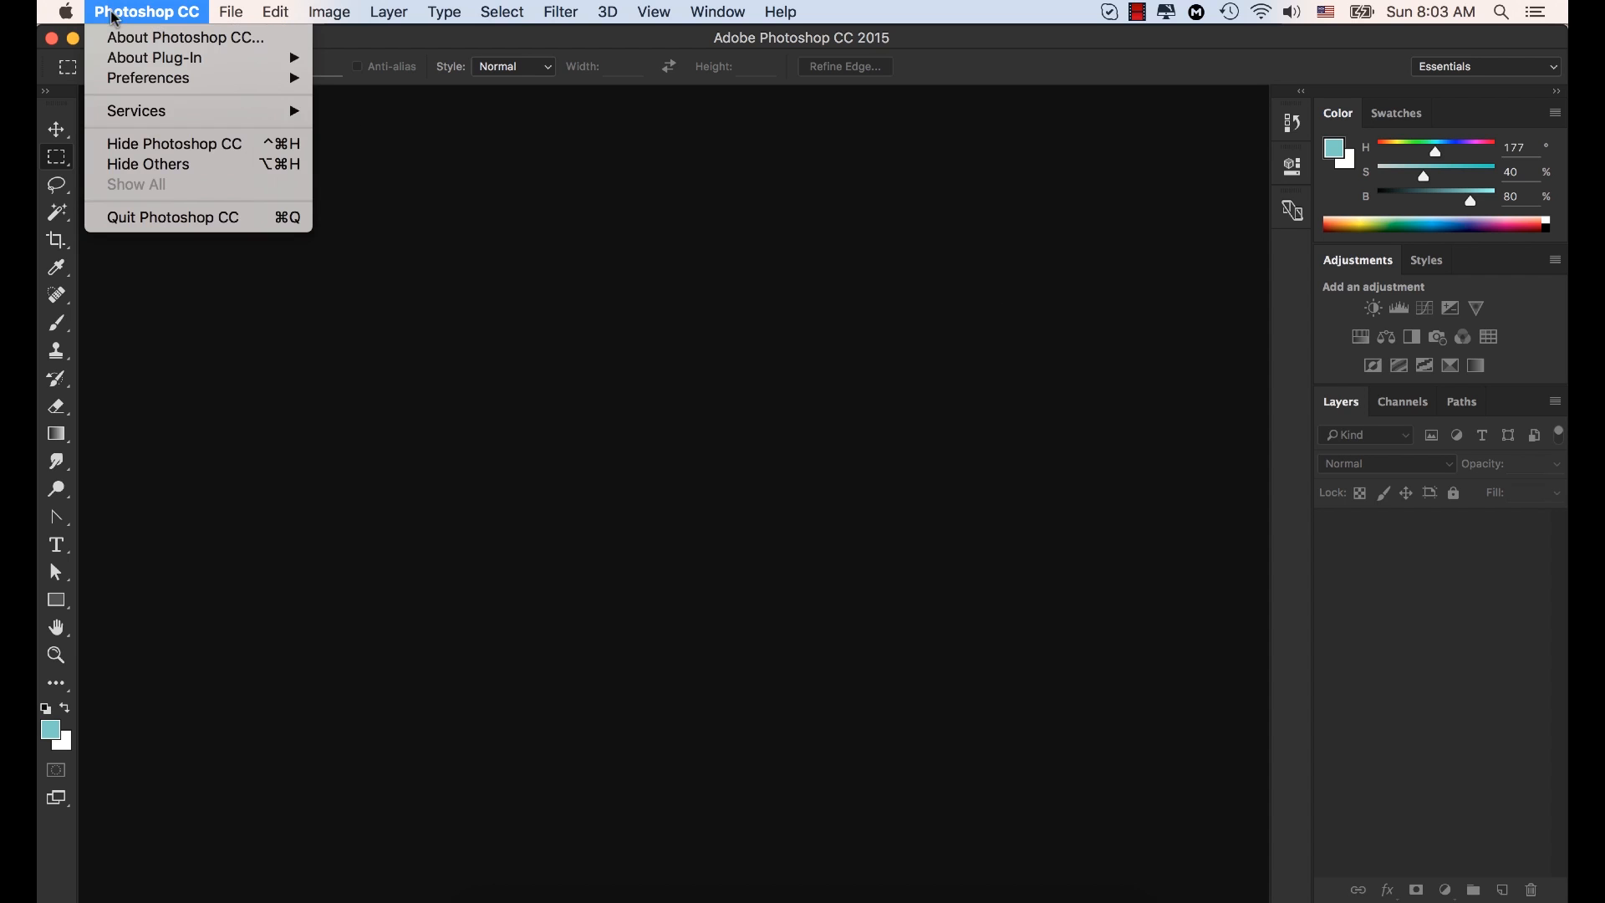
pyautogui.moveTo(163, 79)
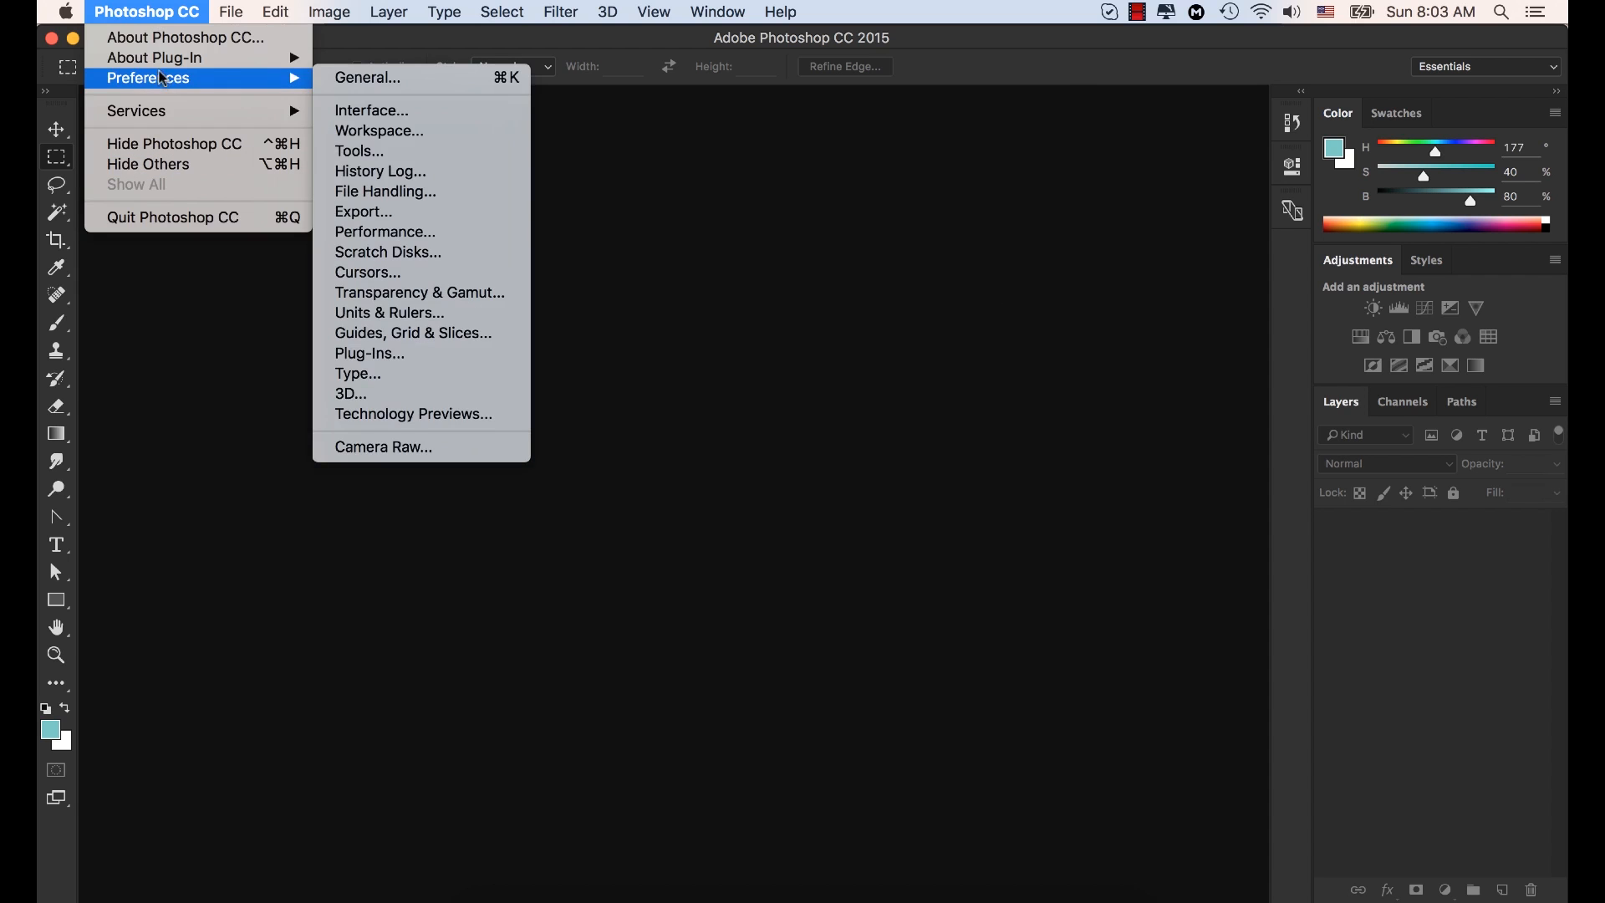
pyautogui.click(391, 79)
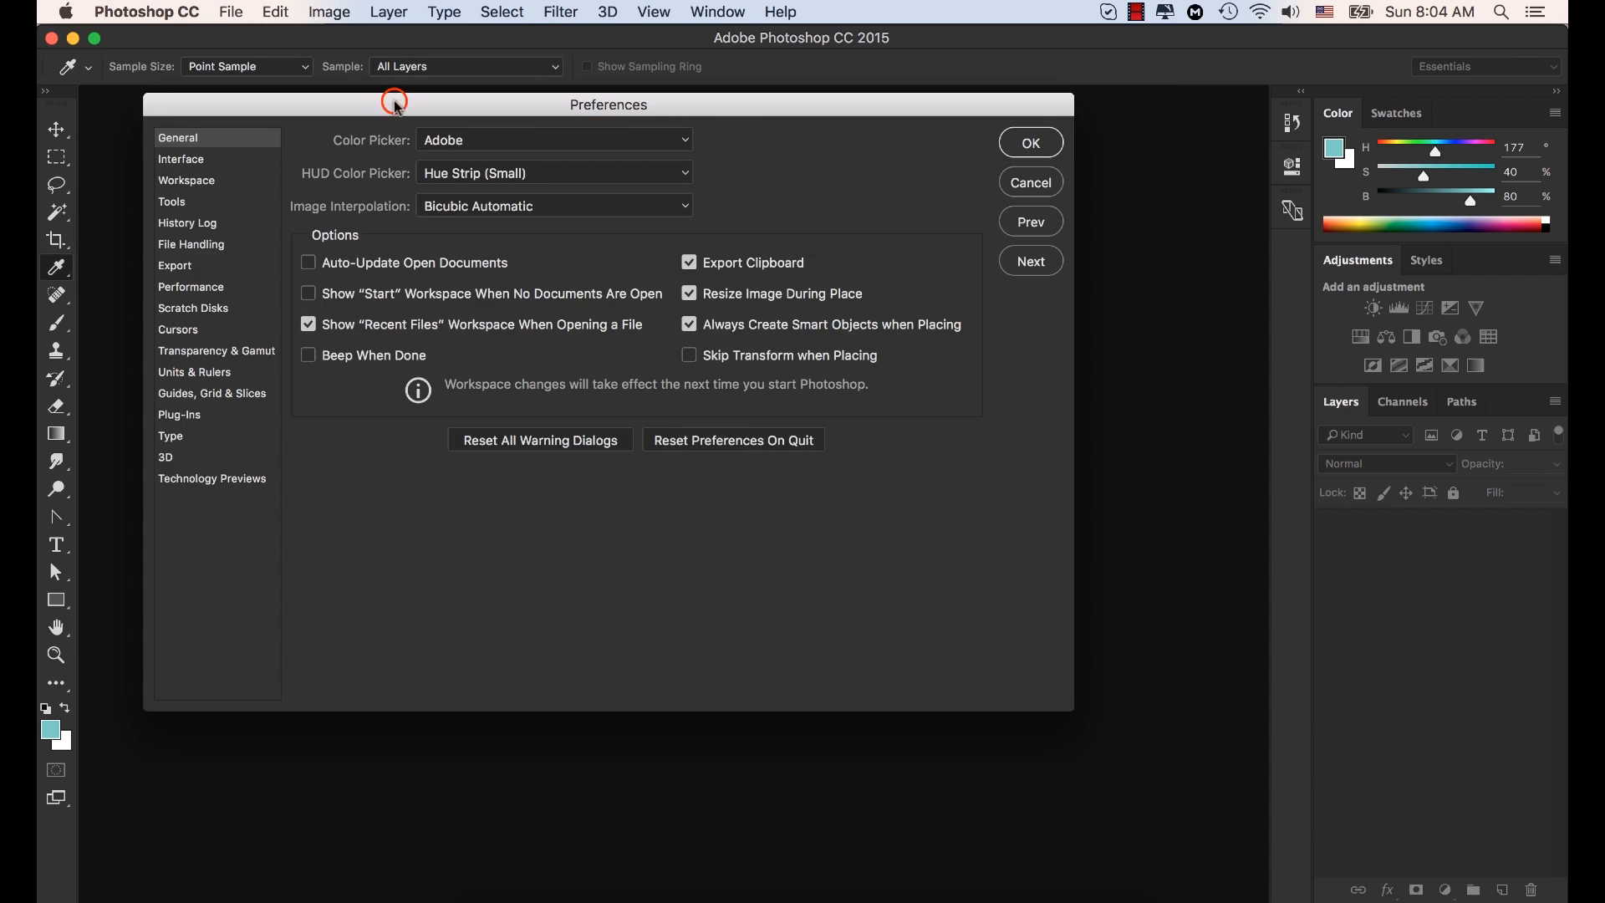
pyautogui.moveTo(395, 106); pyautogui.dragTo(516, 109)
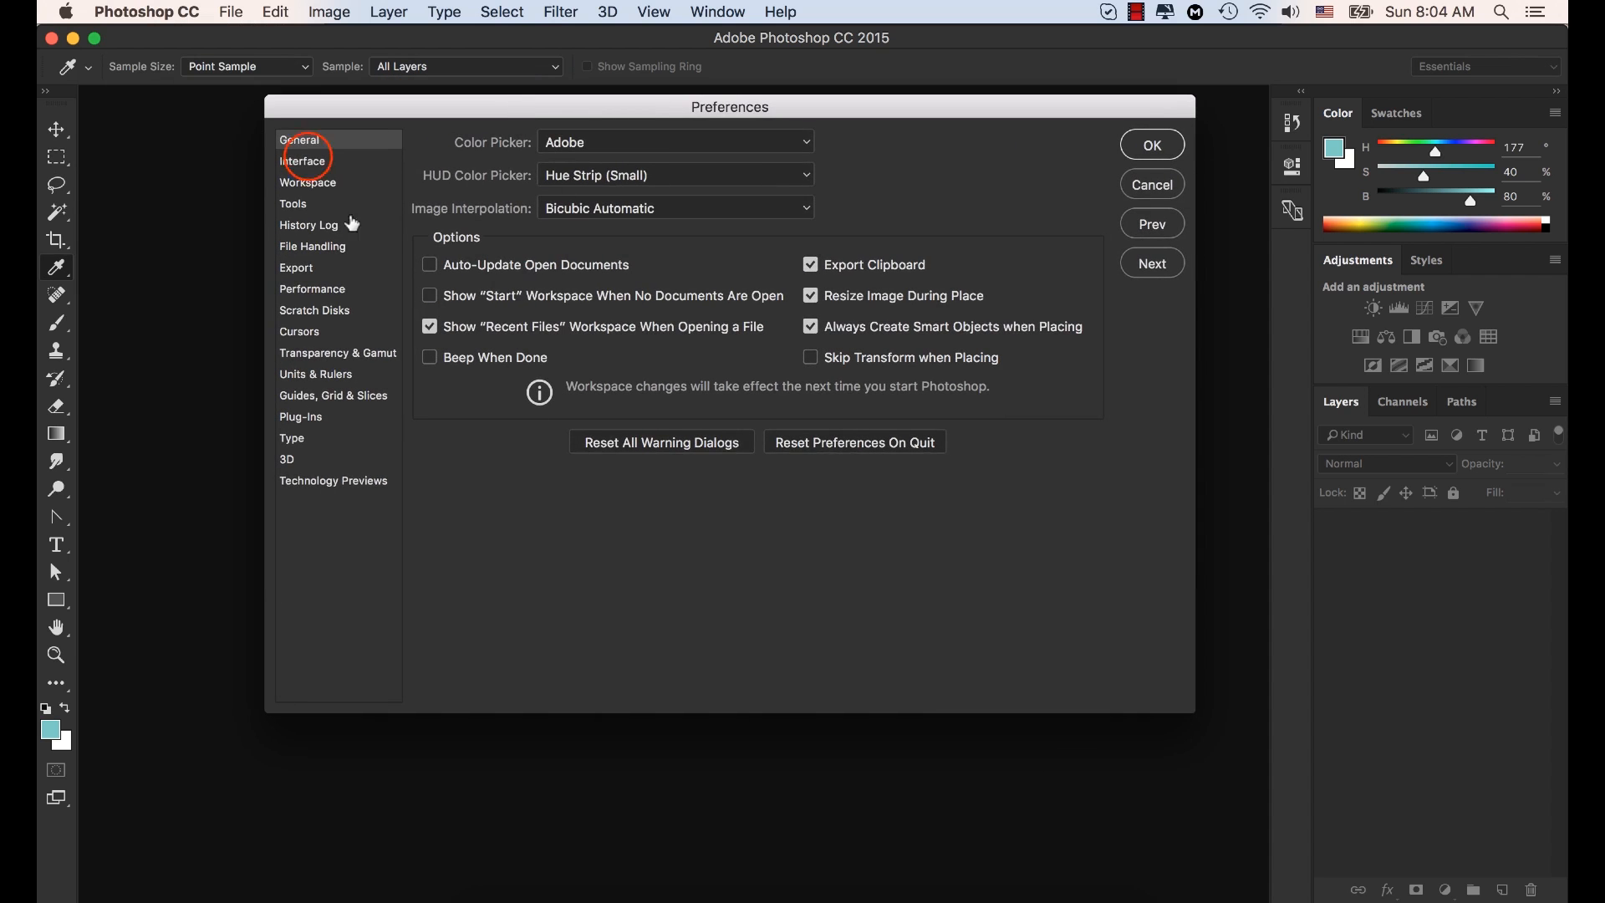
pyautogui.click(305, 161)
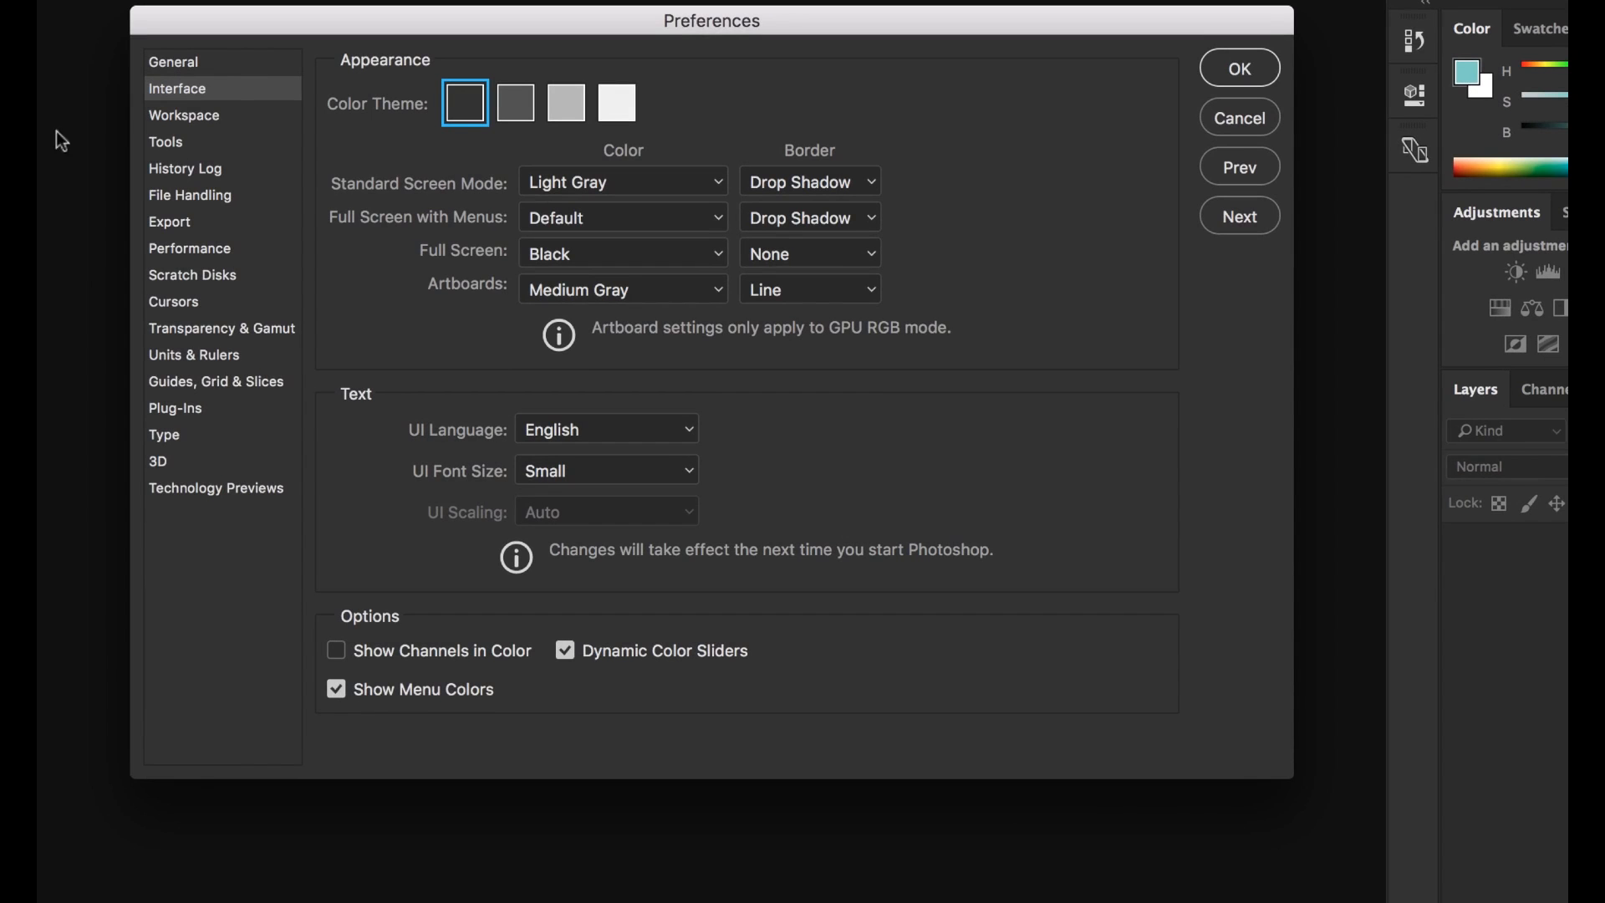
# Preview the three lighter interface color themes and set the theme back to the darkest one
pyautogui.click(619, 104)
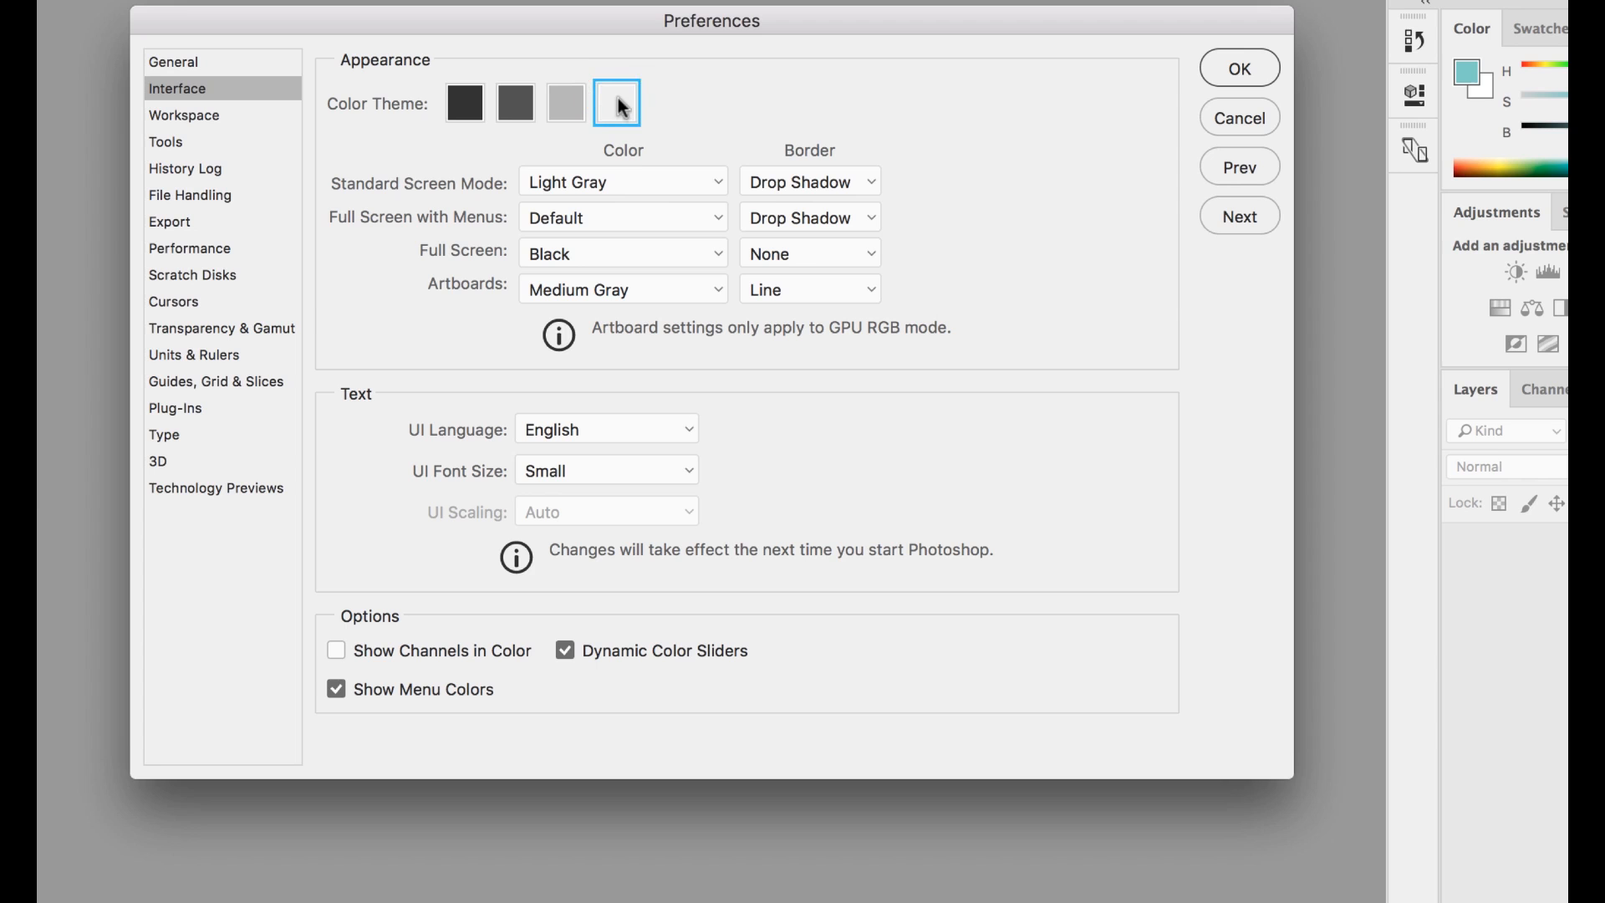
pyautogui.click(564, 102)
pyautogui.click(515, 103)
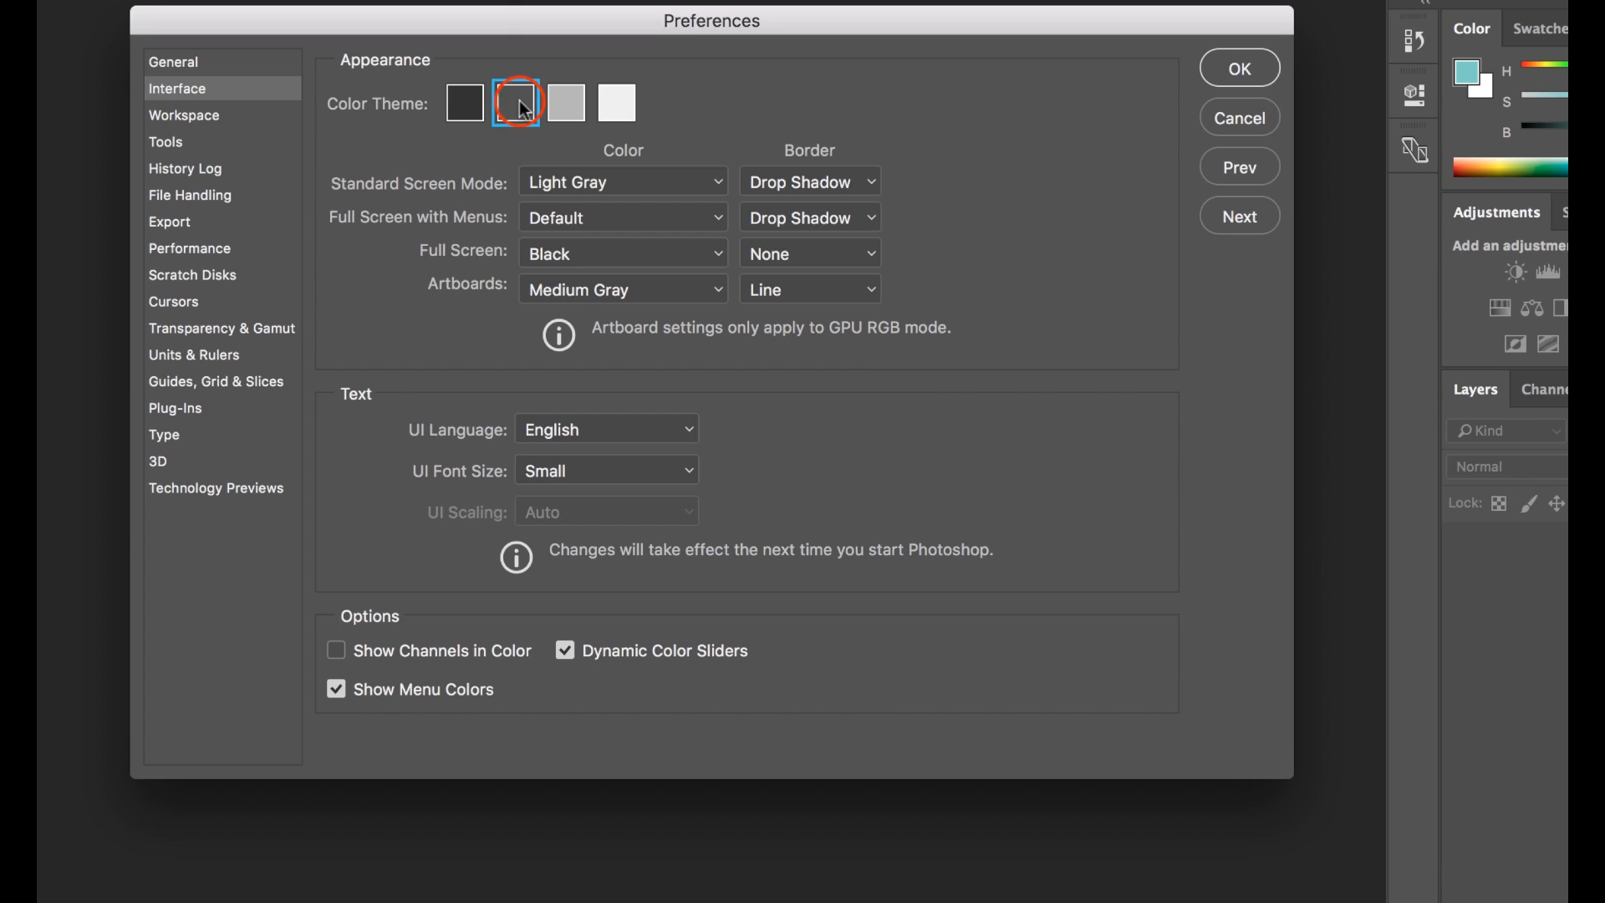
pyautogui.click(466, 104)
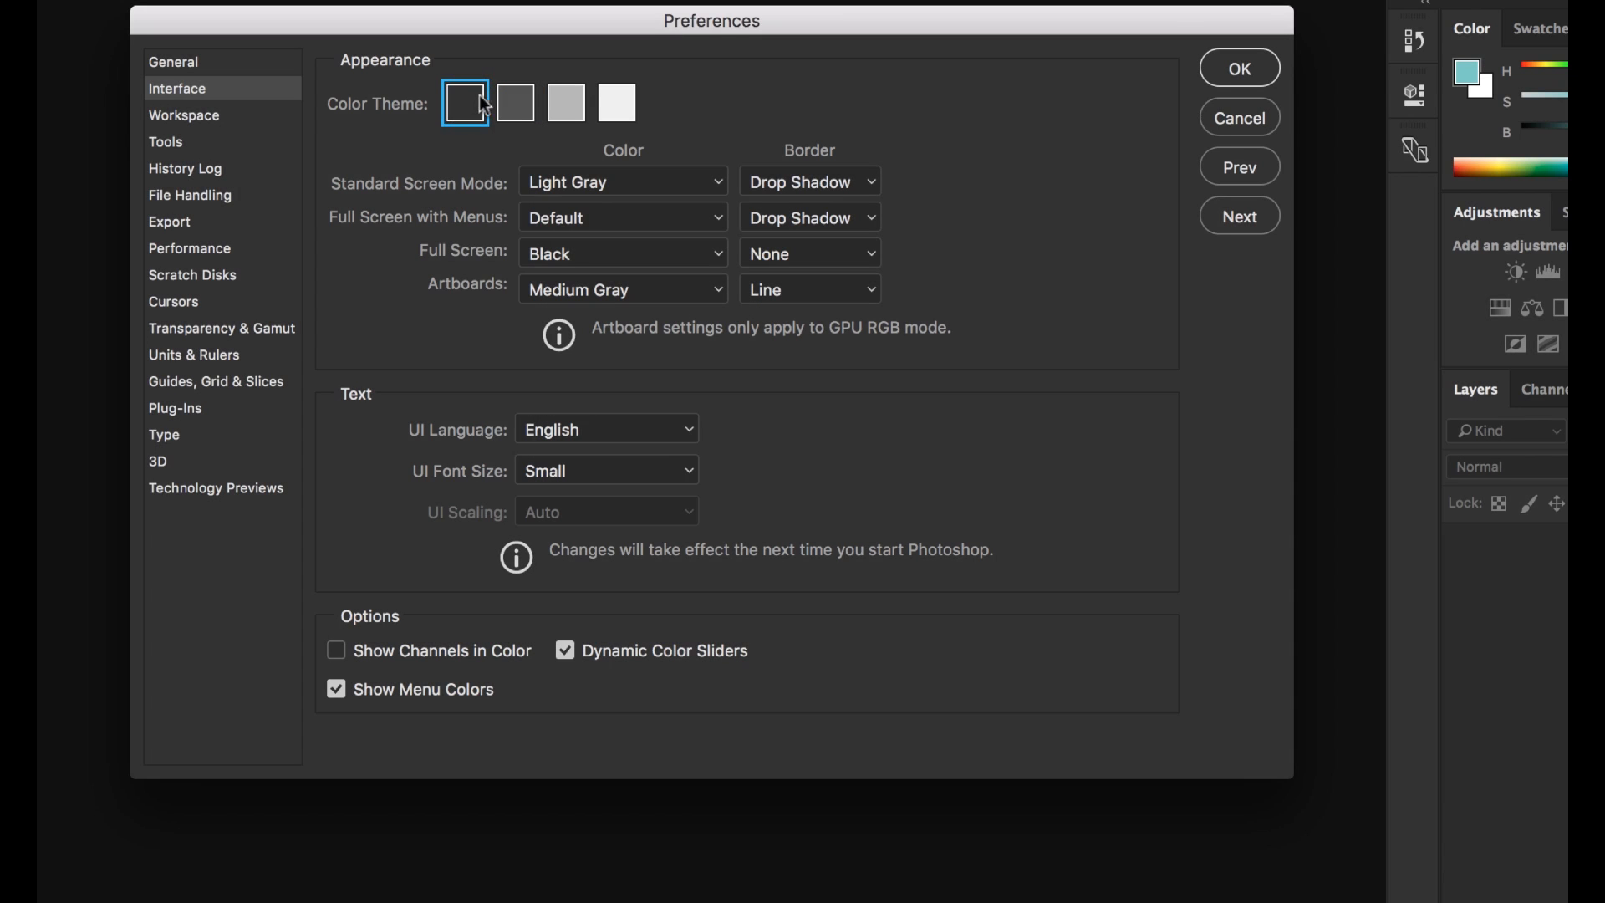
# Review the automatic recovery save intervals in the File Handling preferences and keep 5 Minutes
pyautogui.click(191, 115)
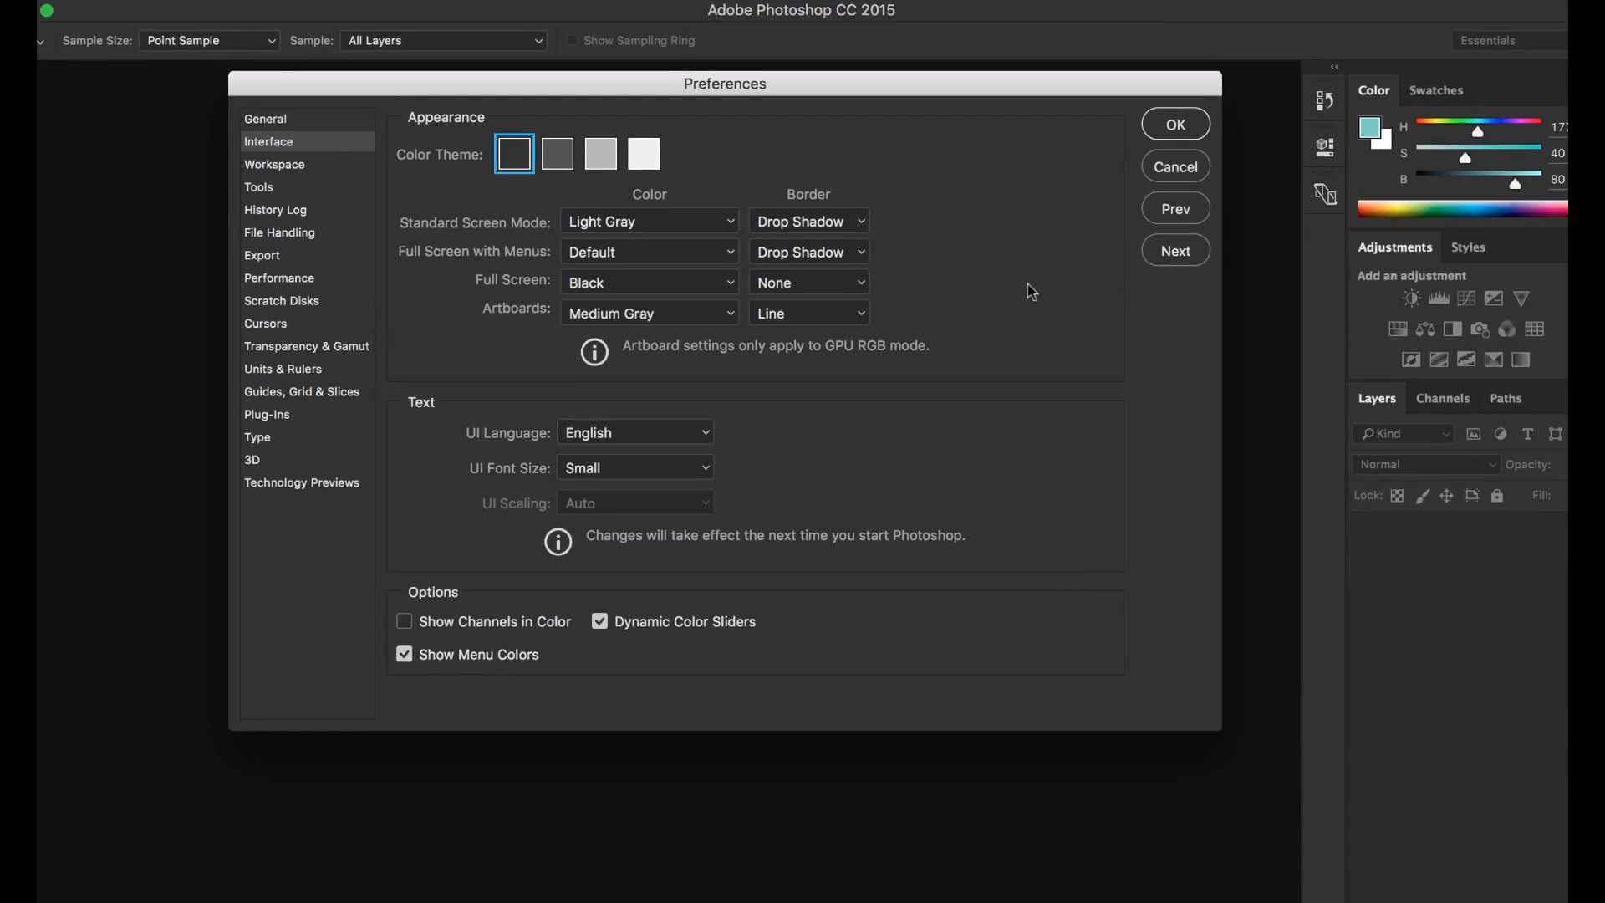
pyautogui.click(197, 168)
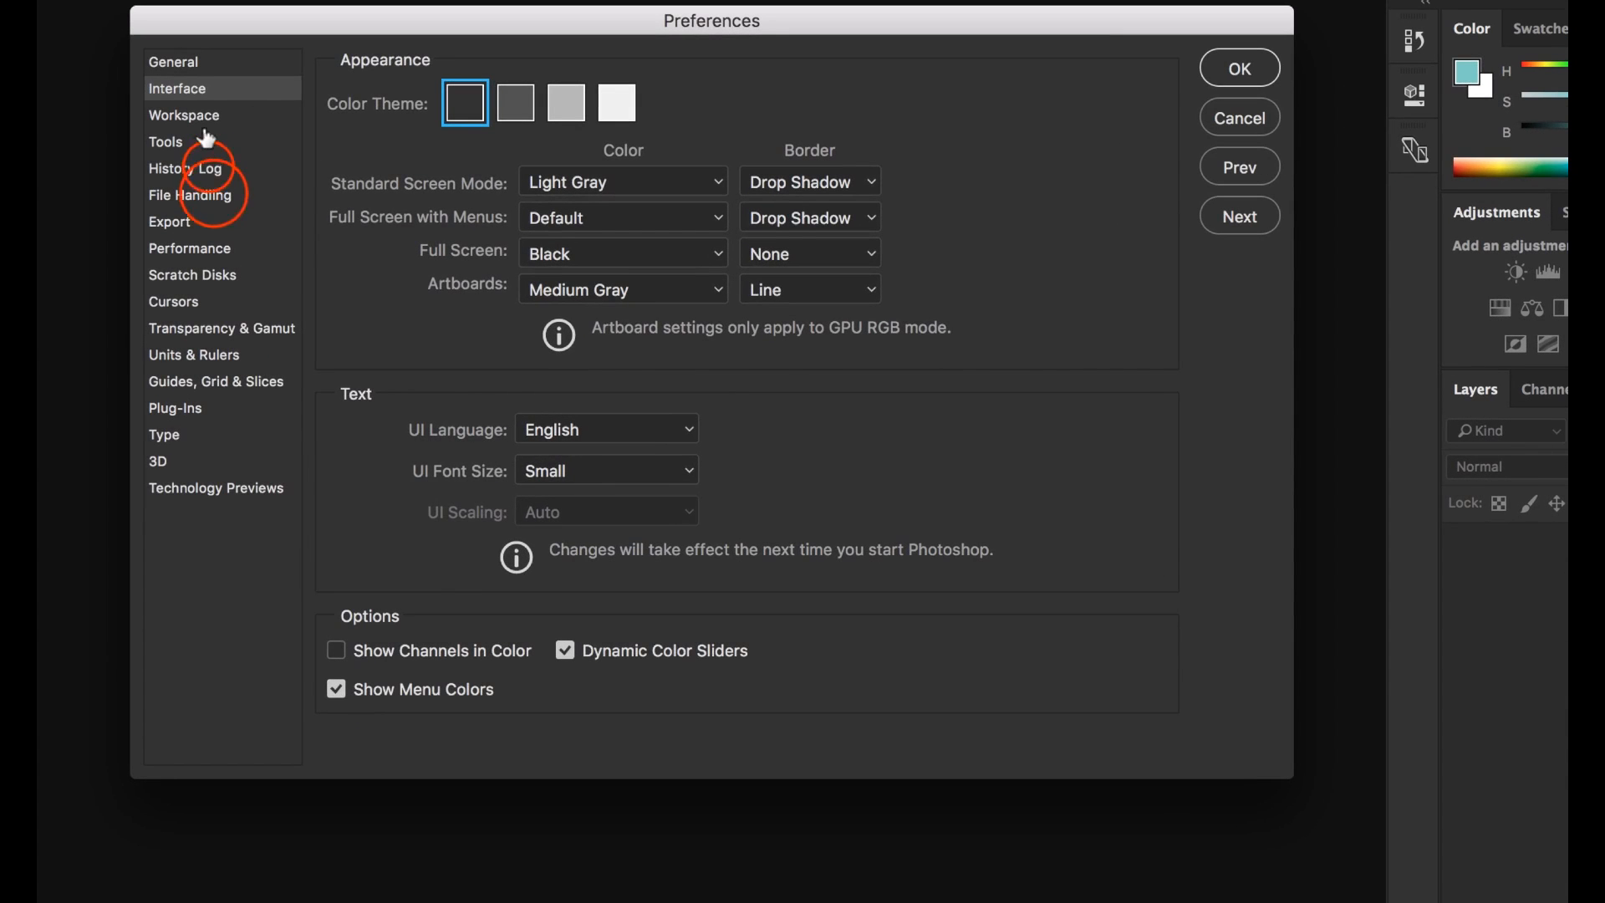
pyautogui.click(211, 195)
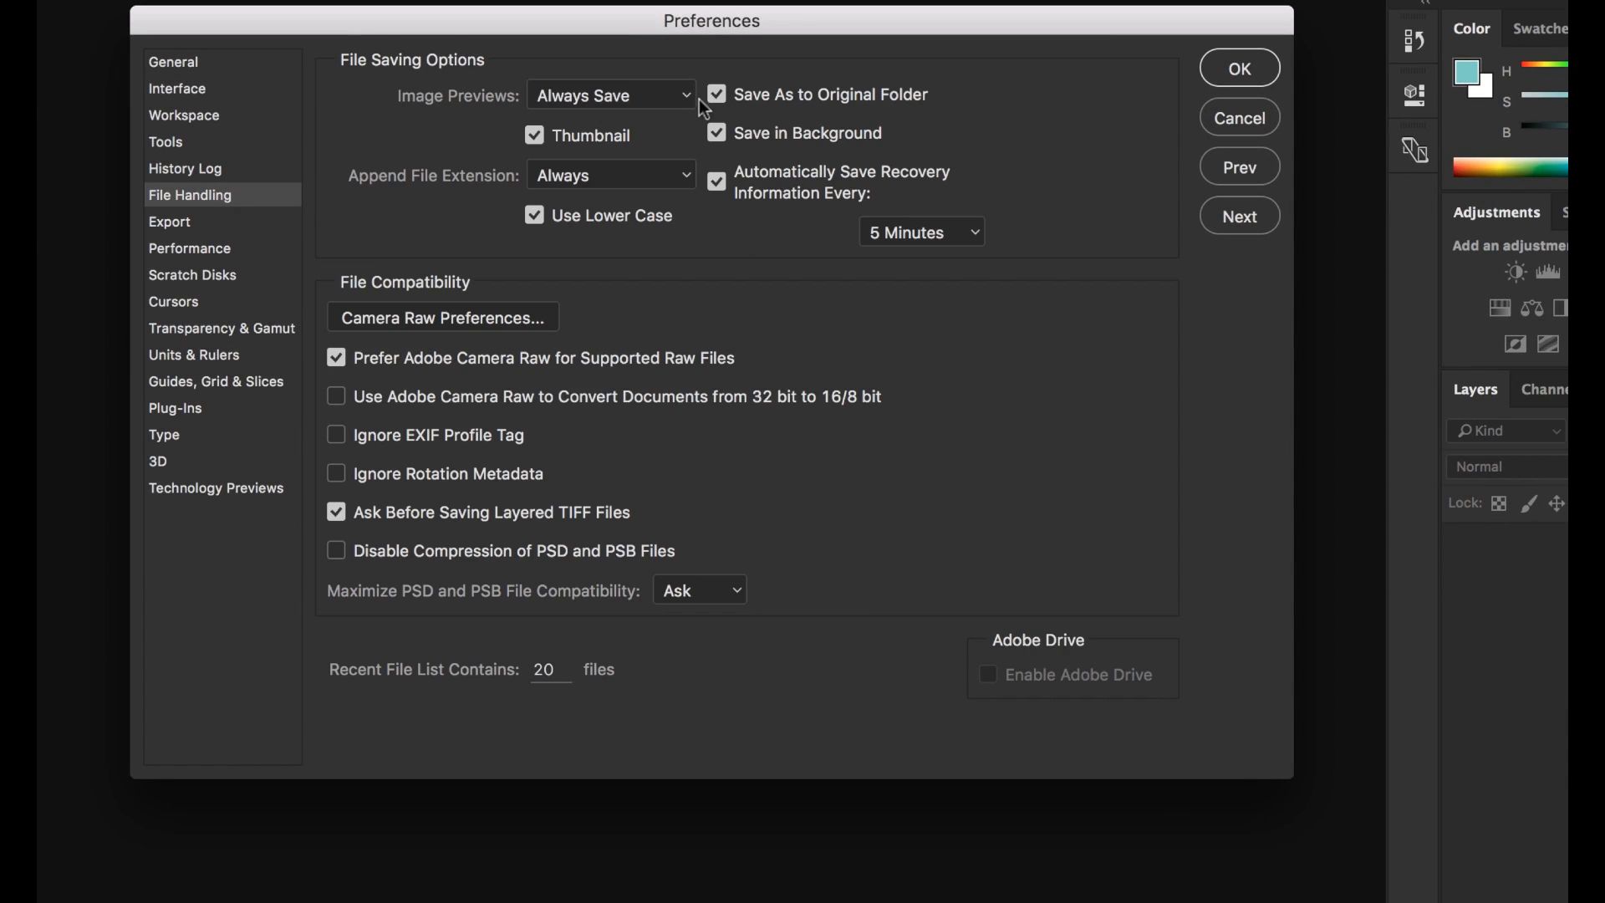
pyautogui.click(975, 236)
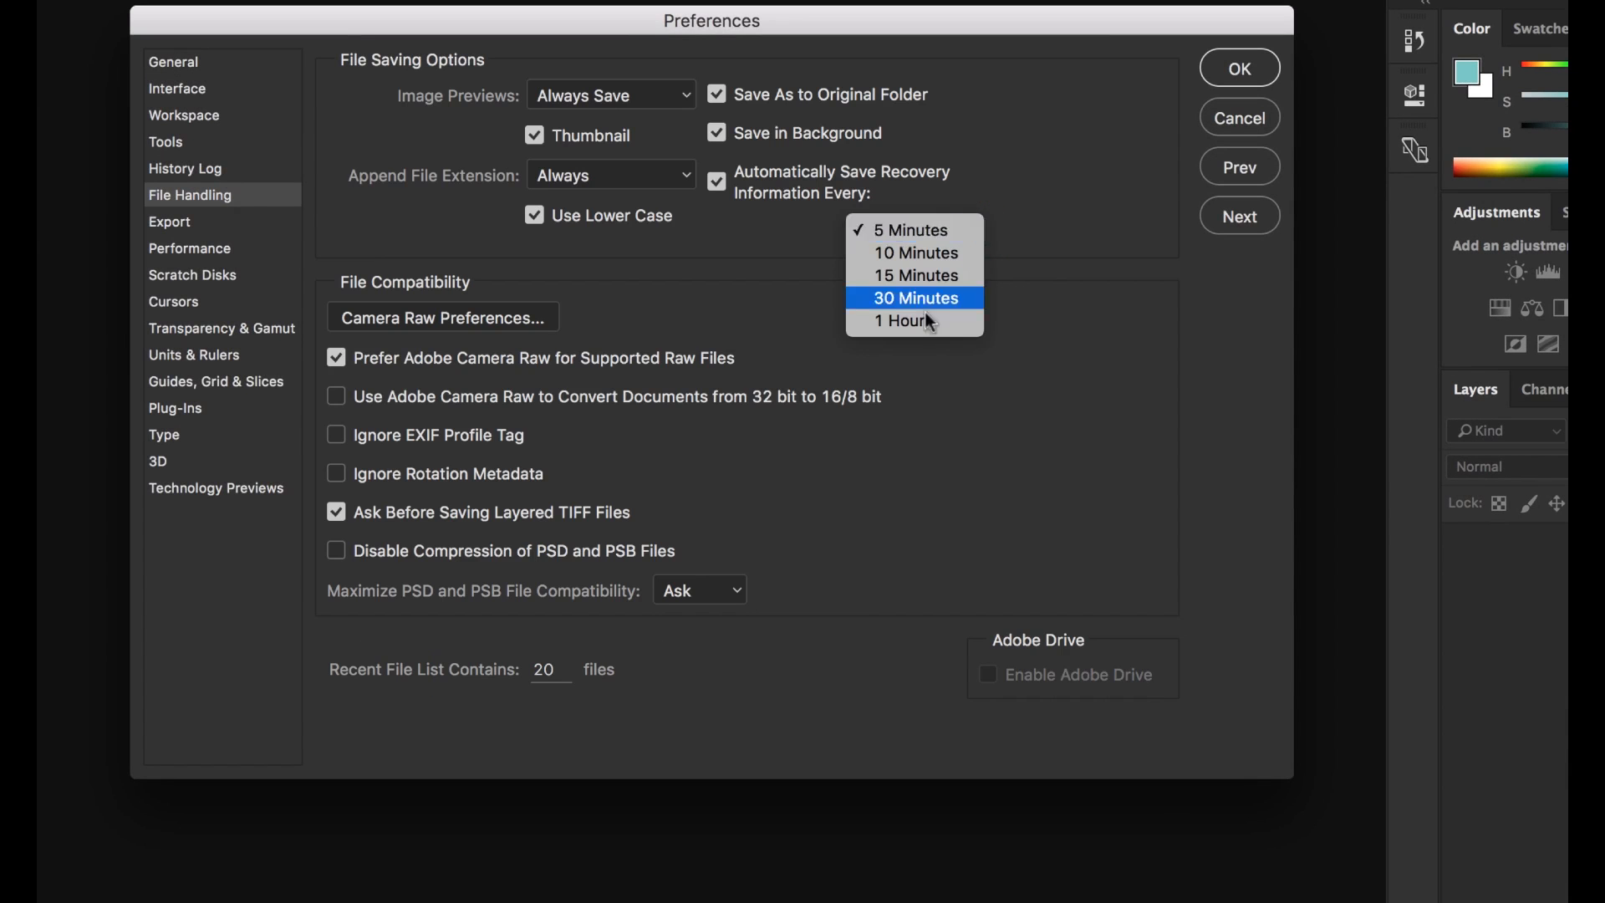
pyautogui.click(916, 230)
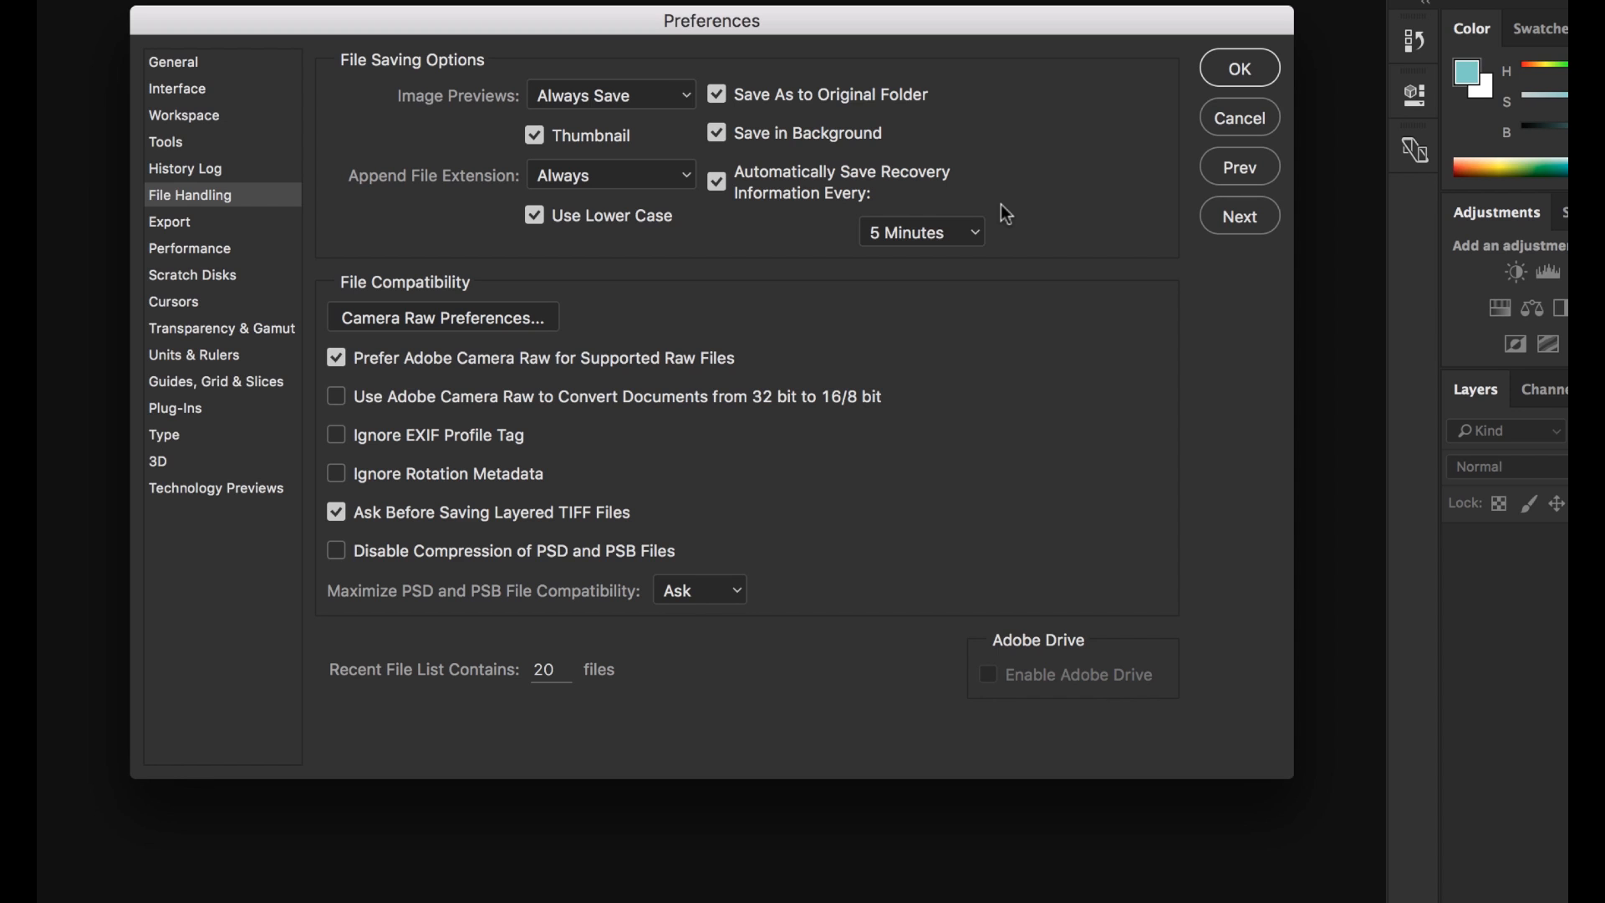
# Review the Quick Export formats in the Export preferences and keep PNG
pyautogui.click(179, 224)
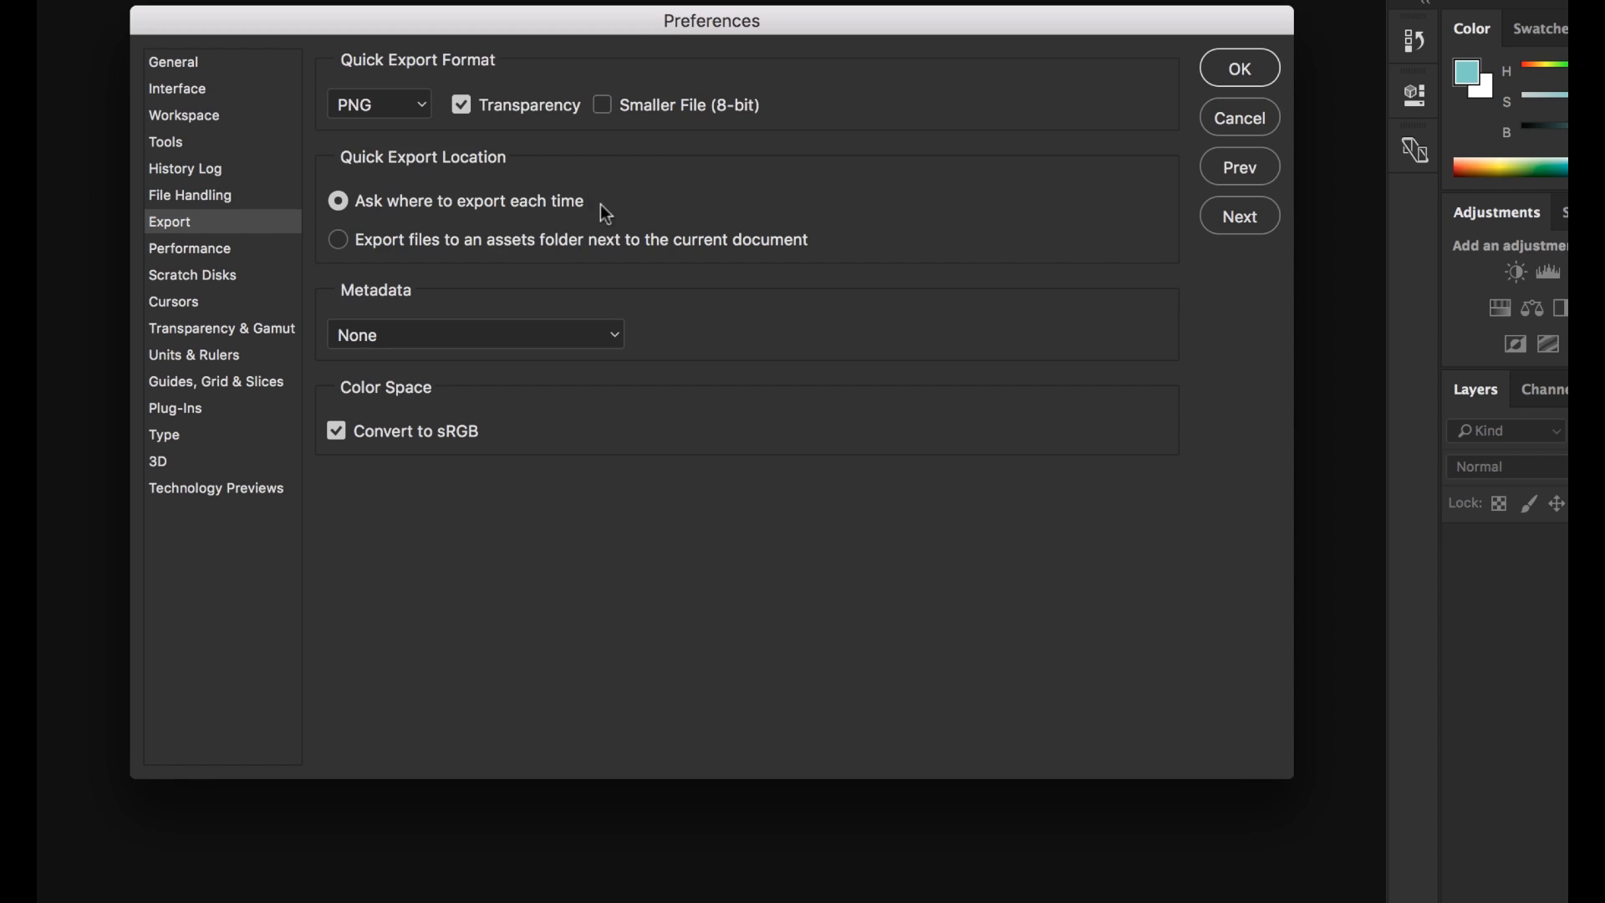
pyautogui.click(423, 107)
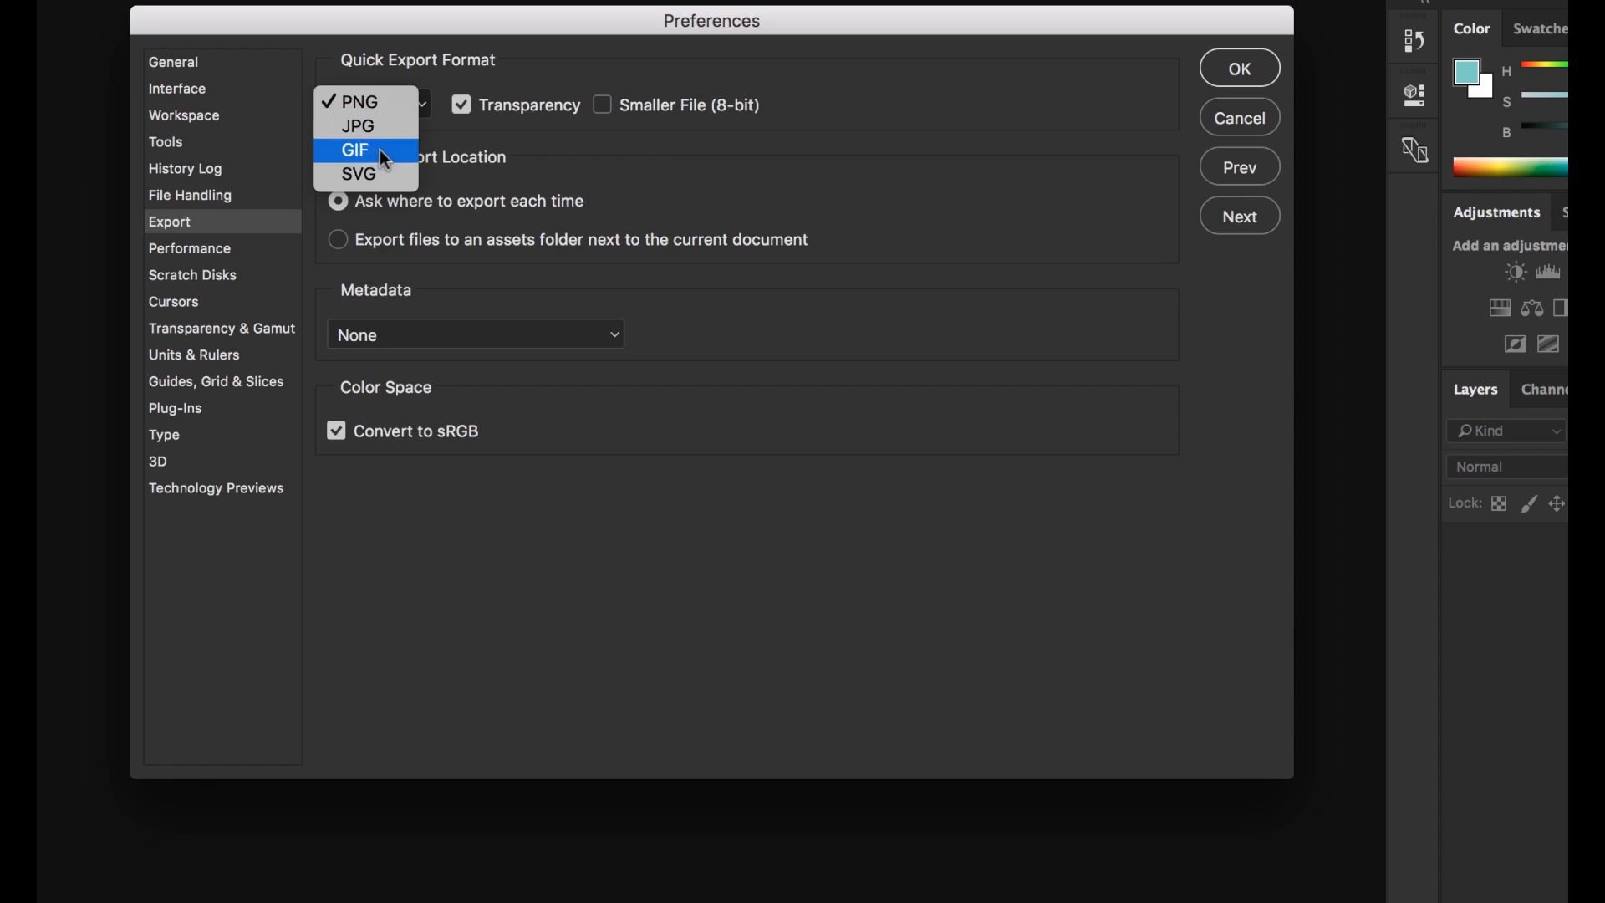
pyautogui.click(389, 104)
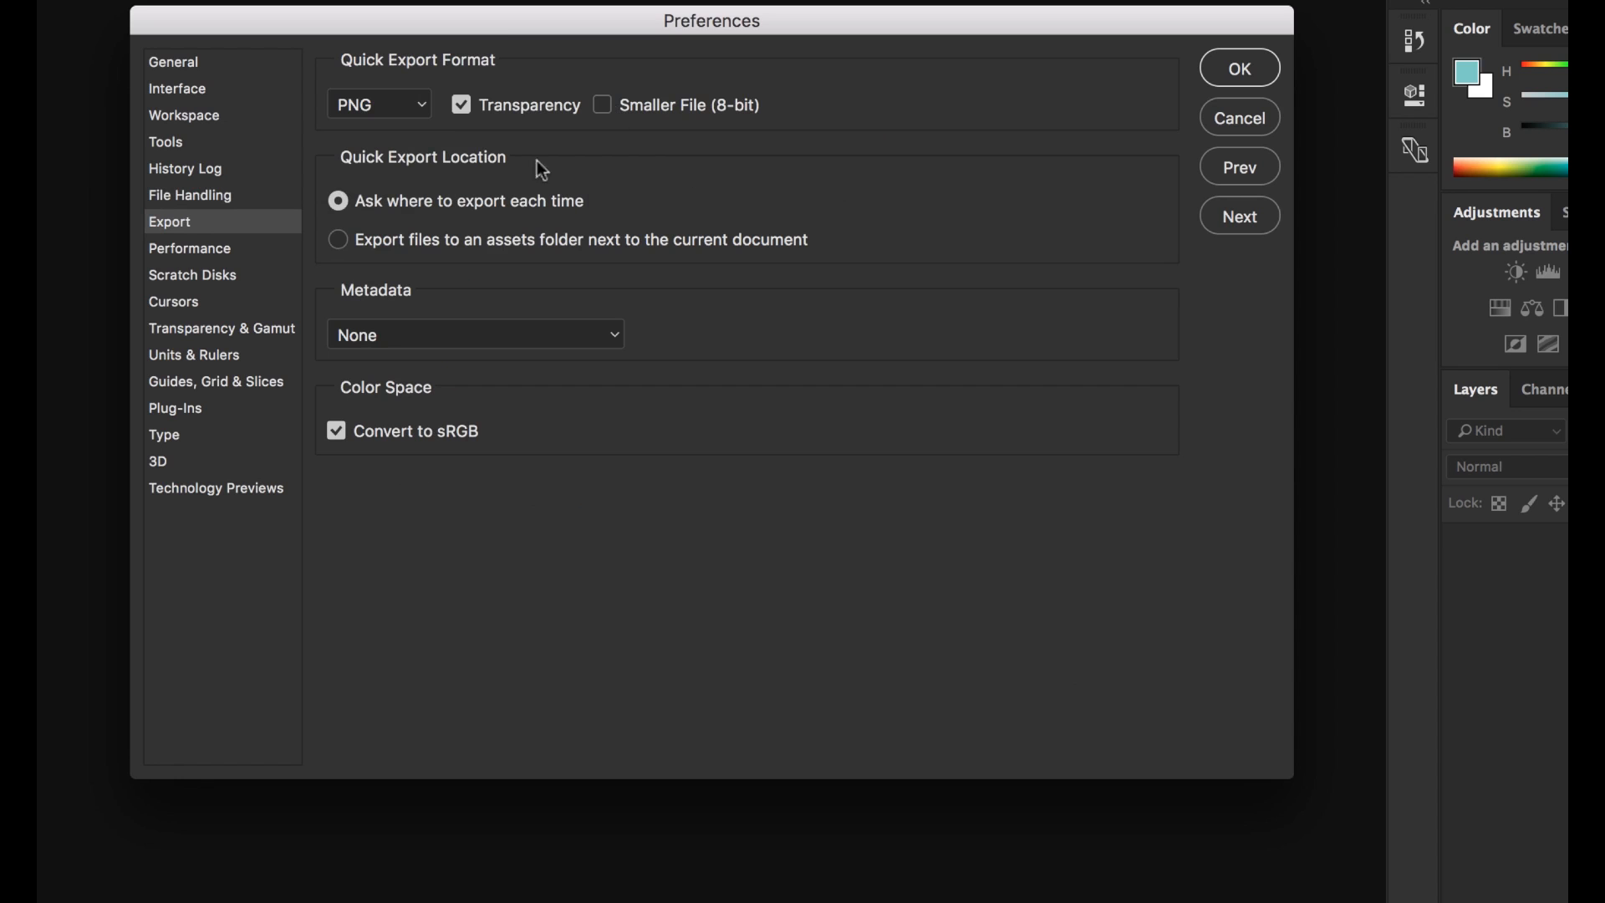
# Try higher History States amounts in the Performance preferences and set the number back to 25
pyautogui.click(200, 248)
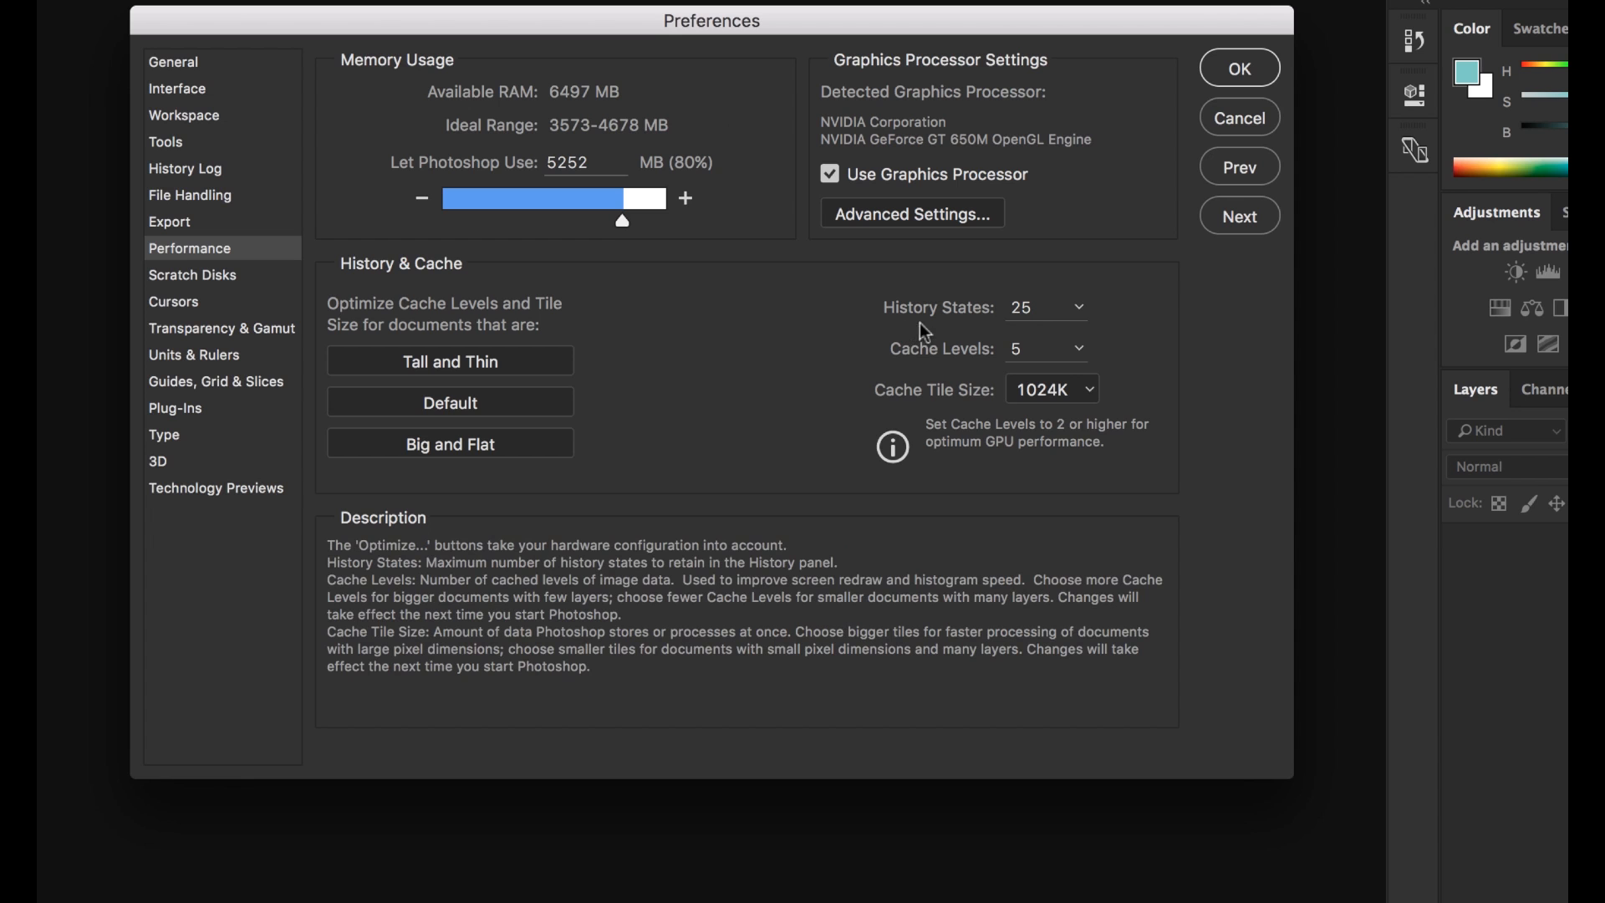
pyautogui.click(1046, 308)
pyautogui.click(1079, 307)
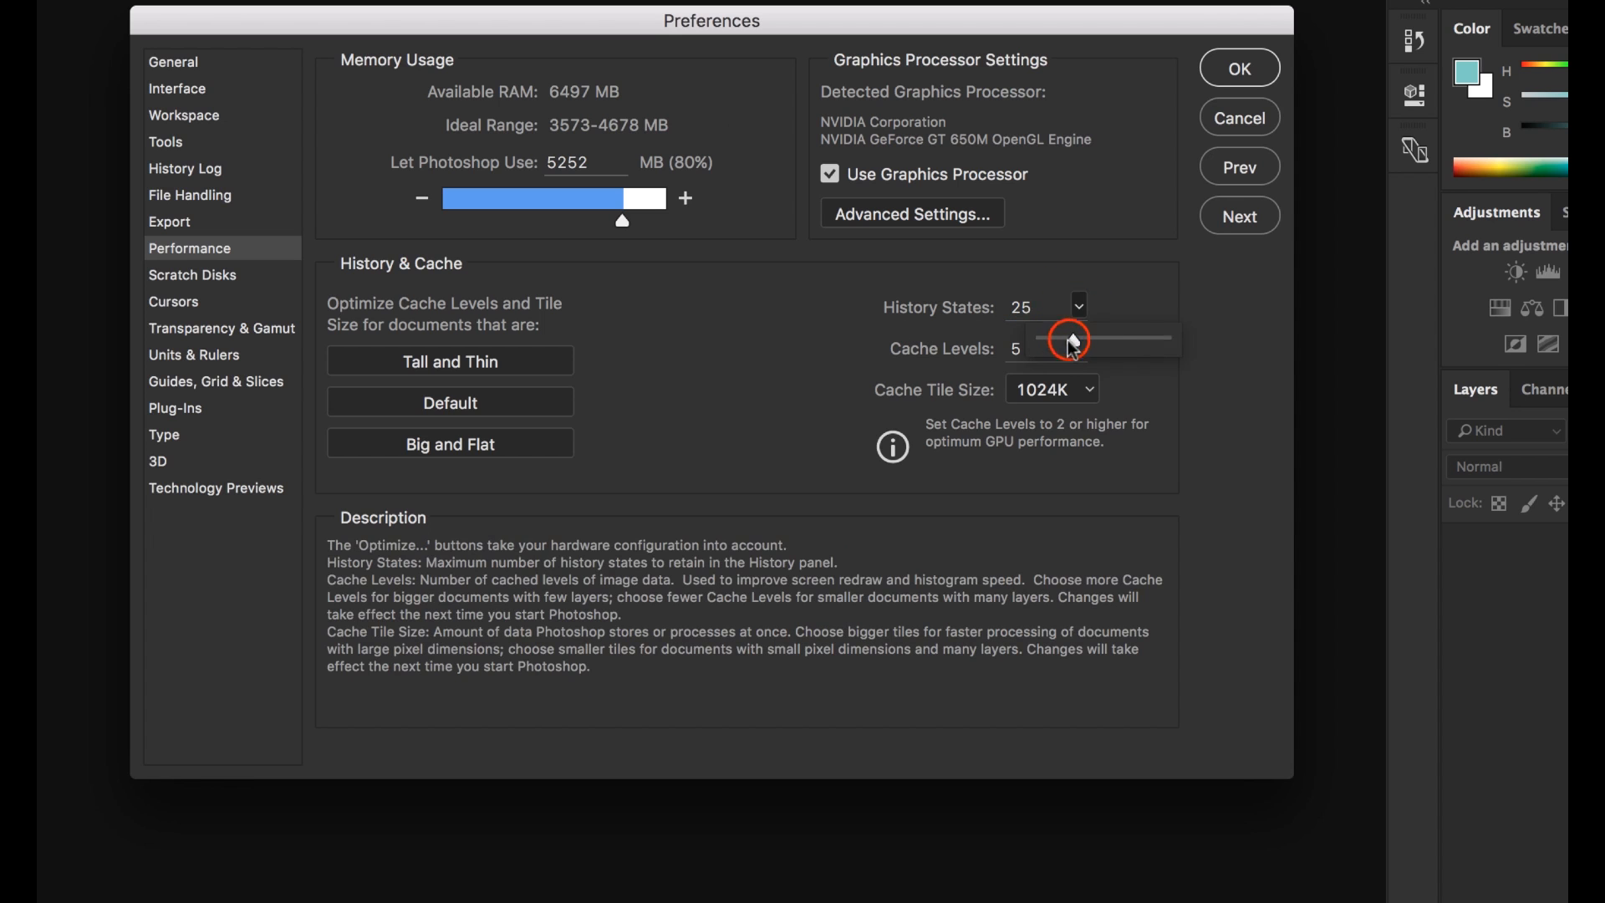
pyautogui.moveTo(1075, 331); pyautogui.dragTo(1173, 342)
pyautogui.moveTo(1171, 337); pyautogui.dragTo(1091, 342)
pyautogui.moveTo(1091, 339); pyautogui.dragTo(1071, 339)
pyautogui.click(1078, 311)
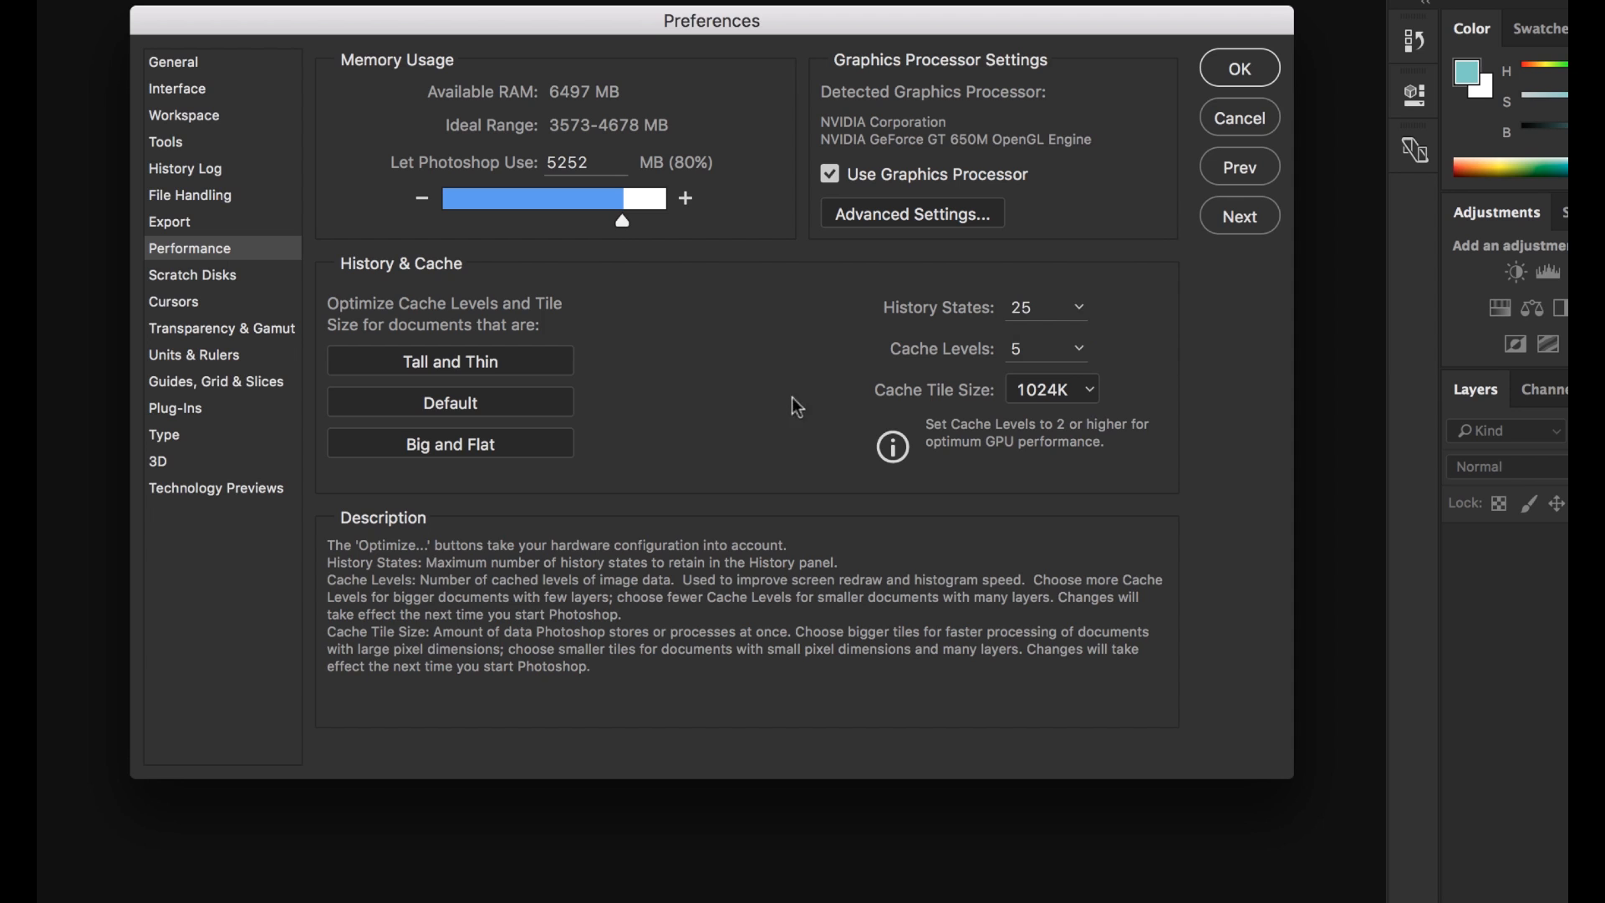
# View the scratch disk settings, and preview Medium, Dark and Red transparency grid colors before returning to Light
pyautogui.click(194, 276)
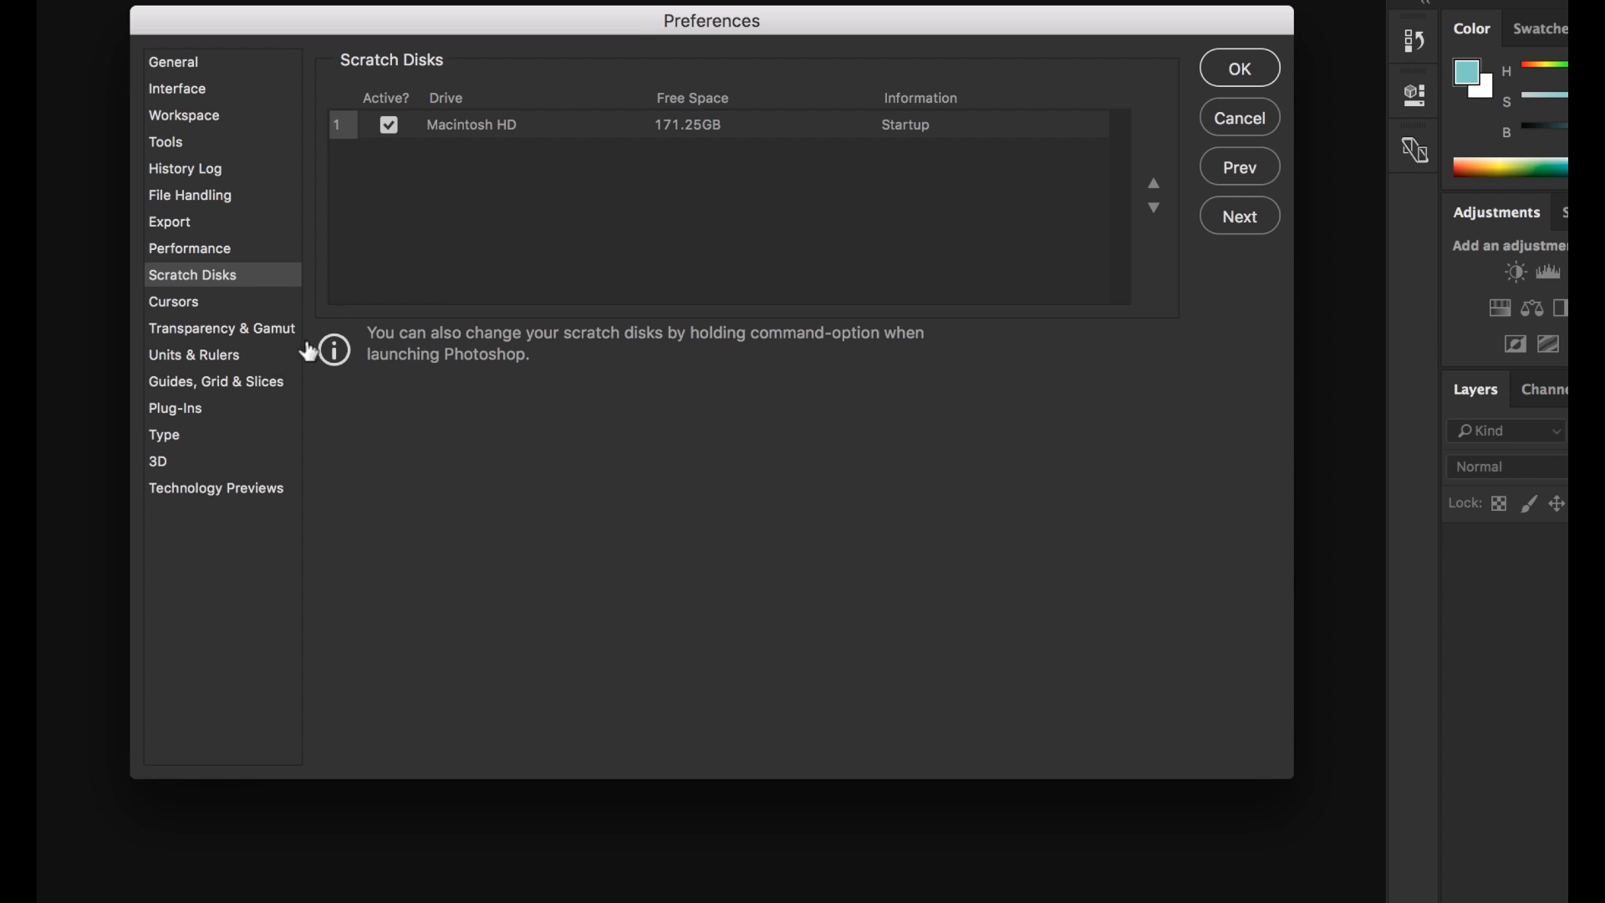
pyautogui.click(247, 328)
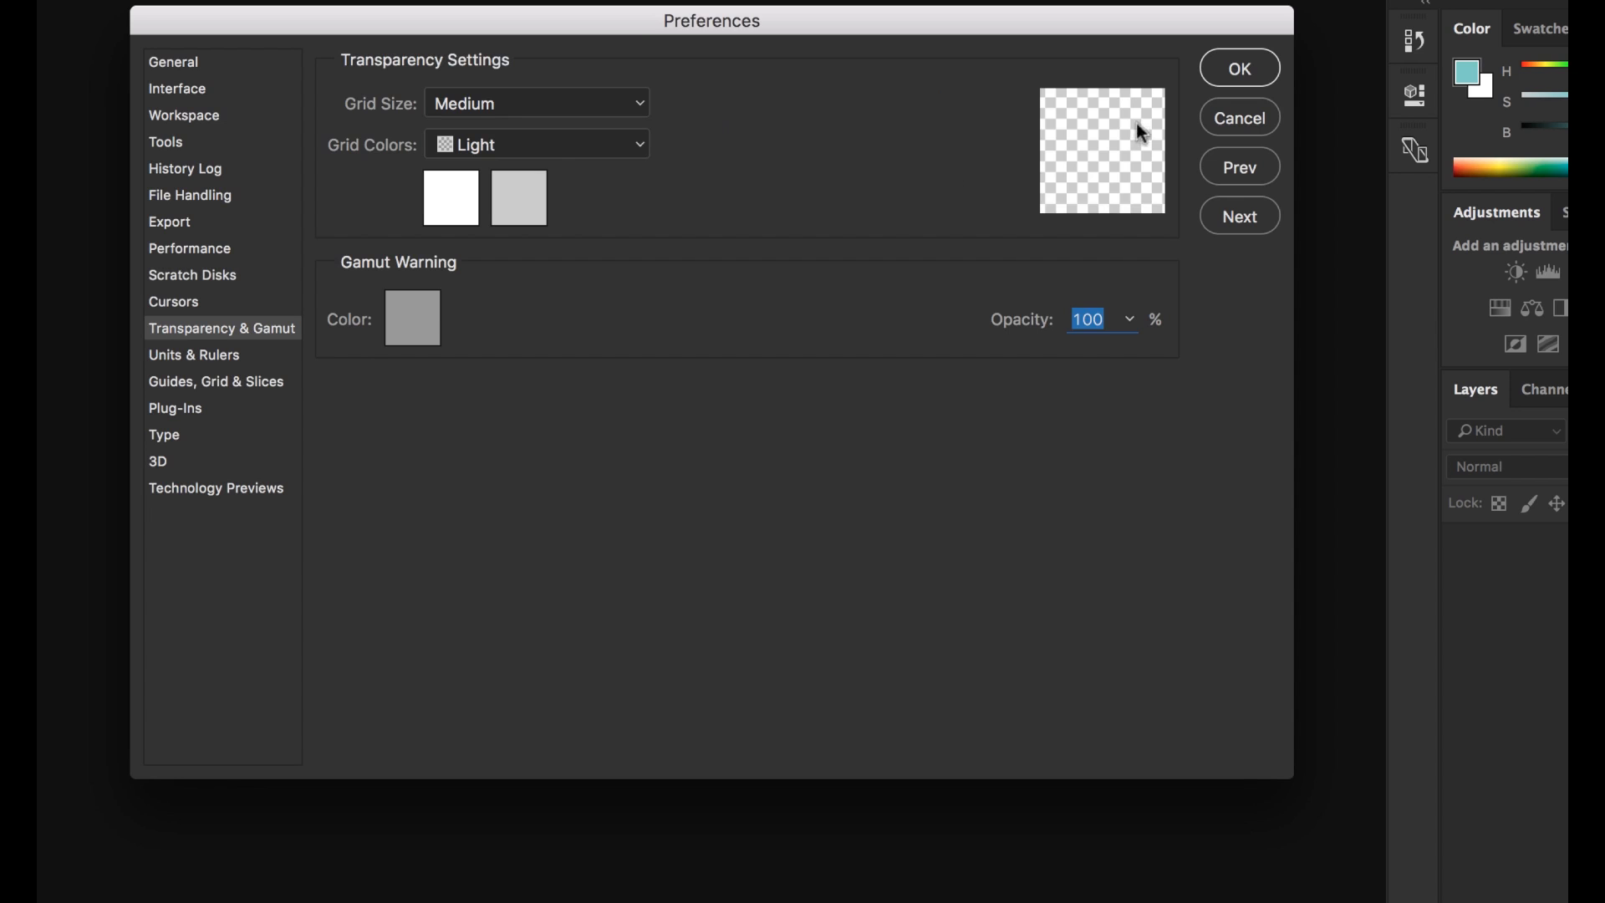
pyautogui.click(639, 148)
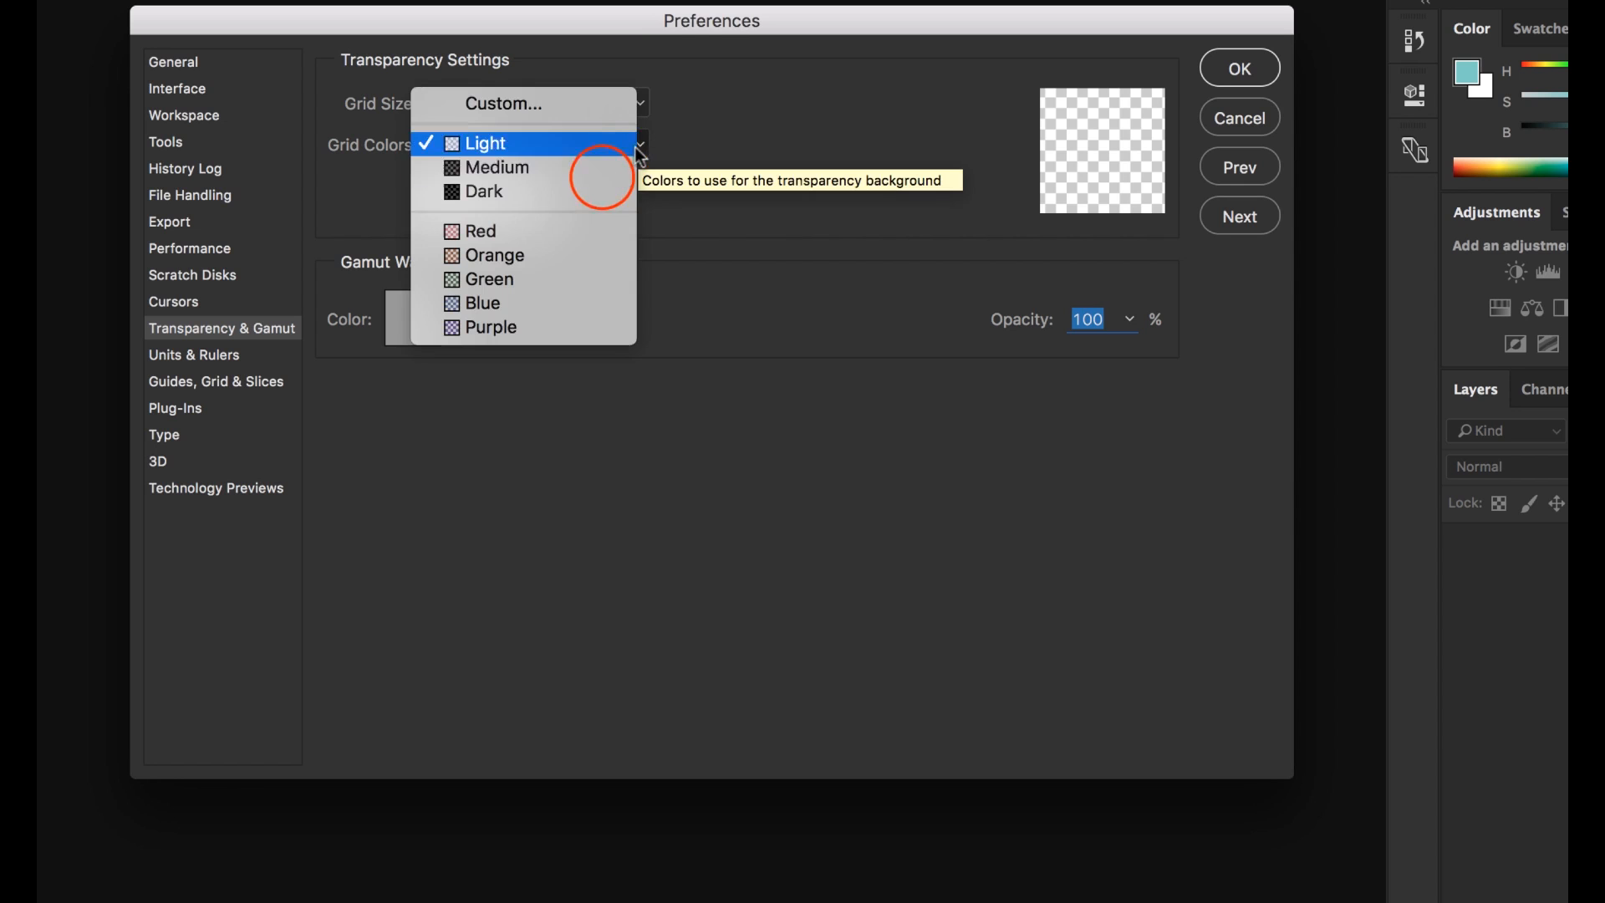
pyautogui.click(606, 171)
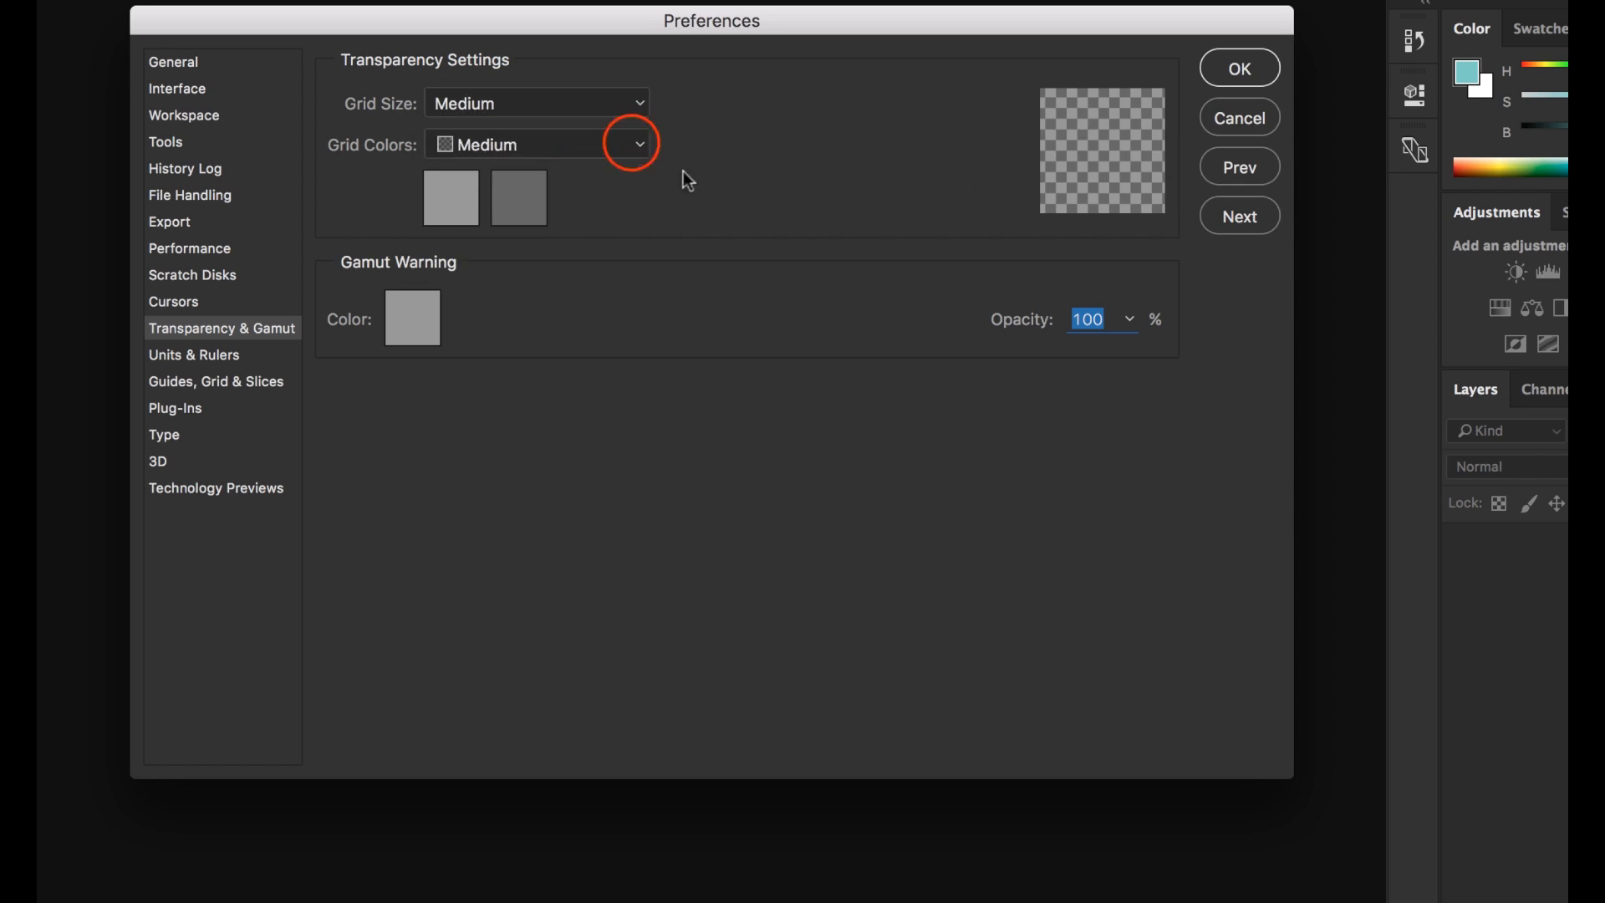
pyautogui.click(639, 146)
pyautogui.click(594, 178)
pyautogui.click(637, 148)
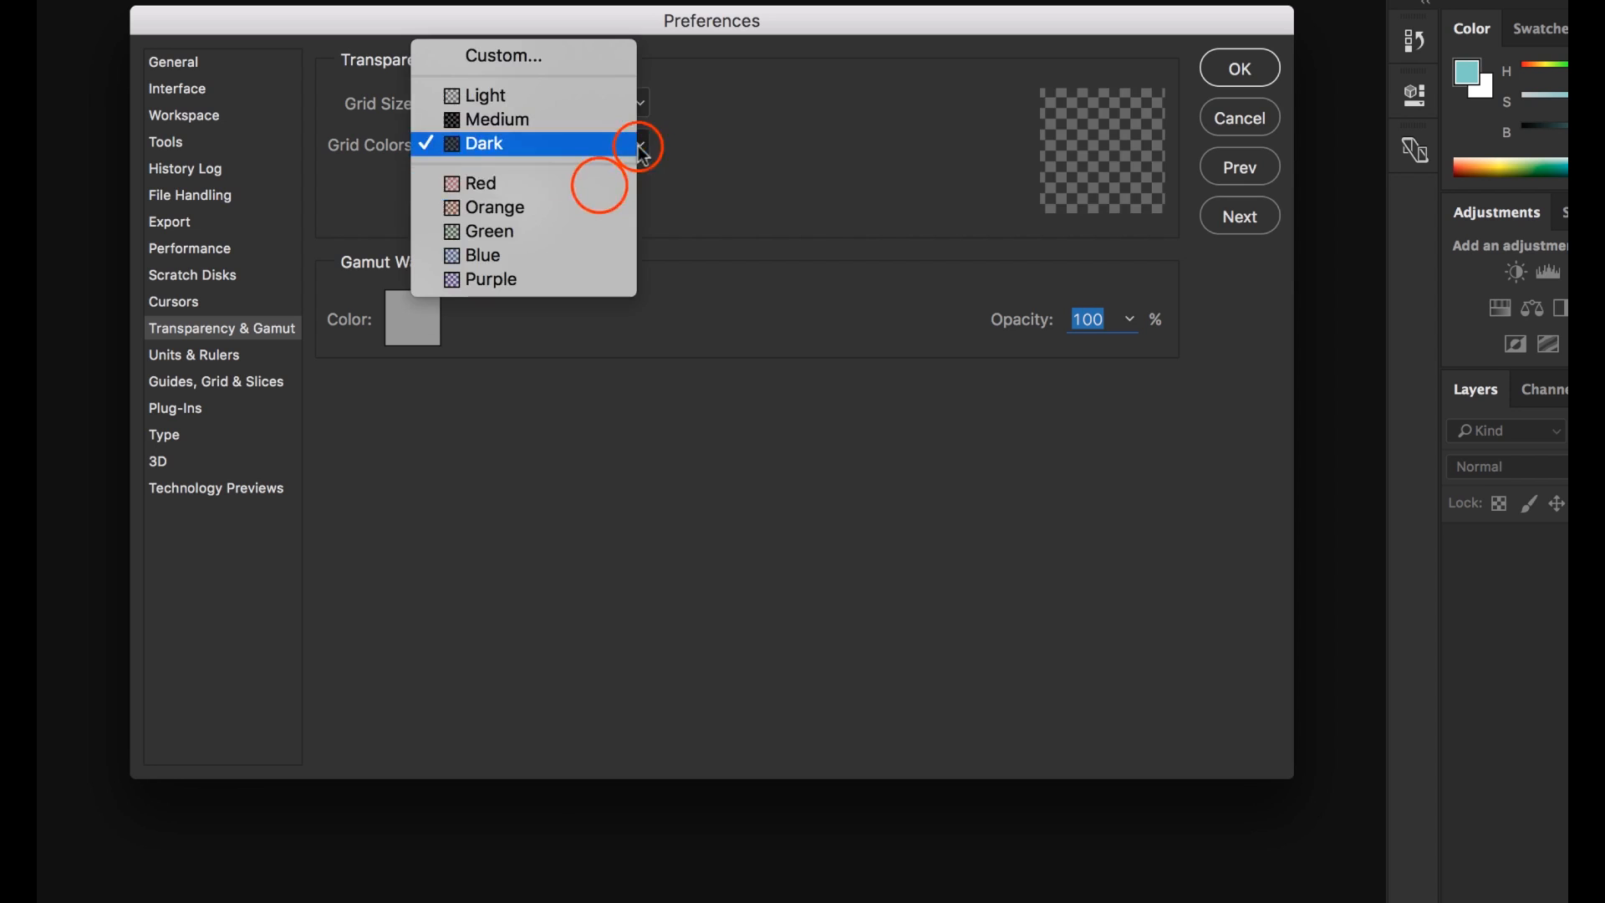
pyautogui.click(599, 183)
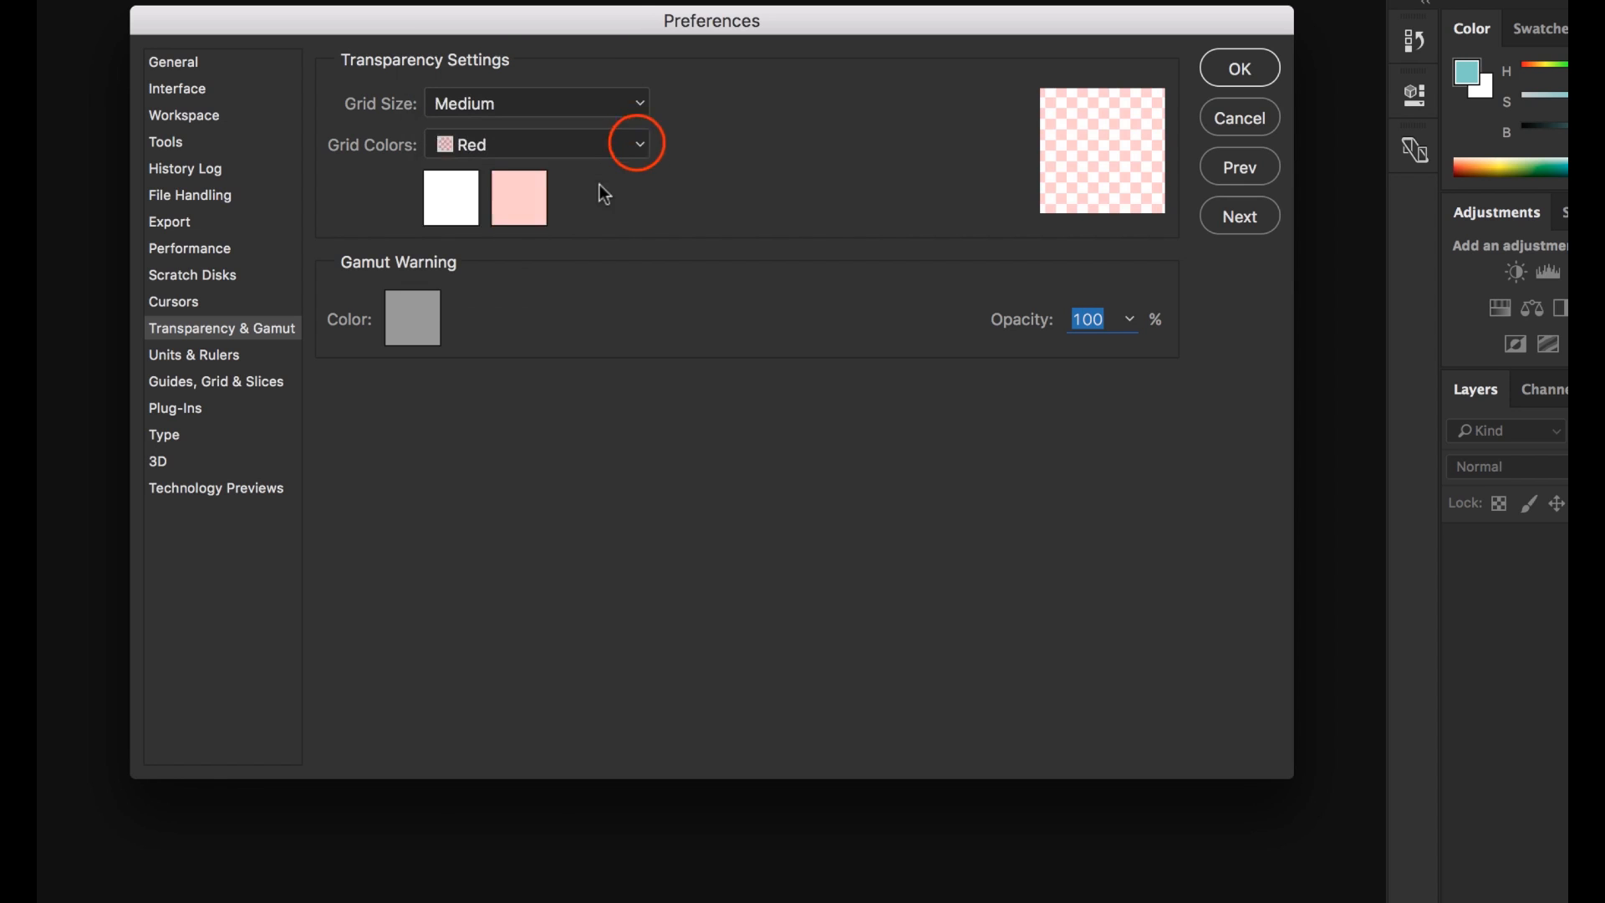
pyautogui.click(640, 144)
pyautogui.click(605, 55)
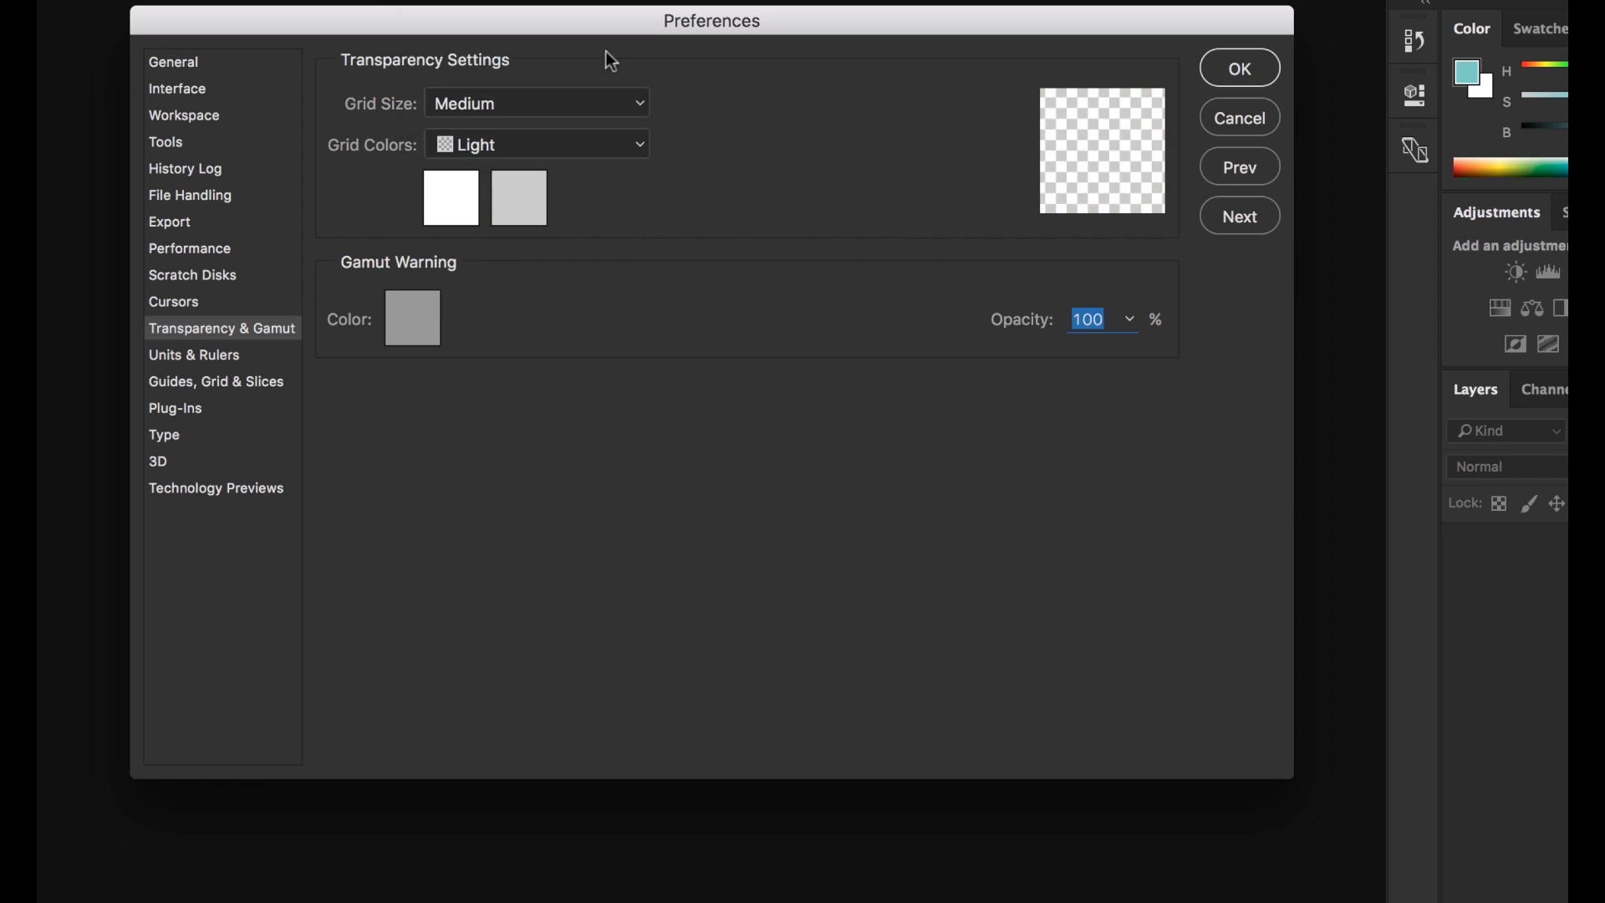
# Review the ruler and type unit choices in the Units & Rulers preferences, keeping Pixels for both
pyautogui.click(219, 357)
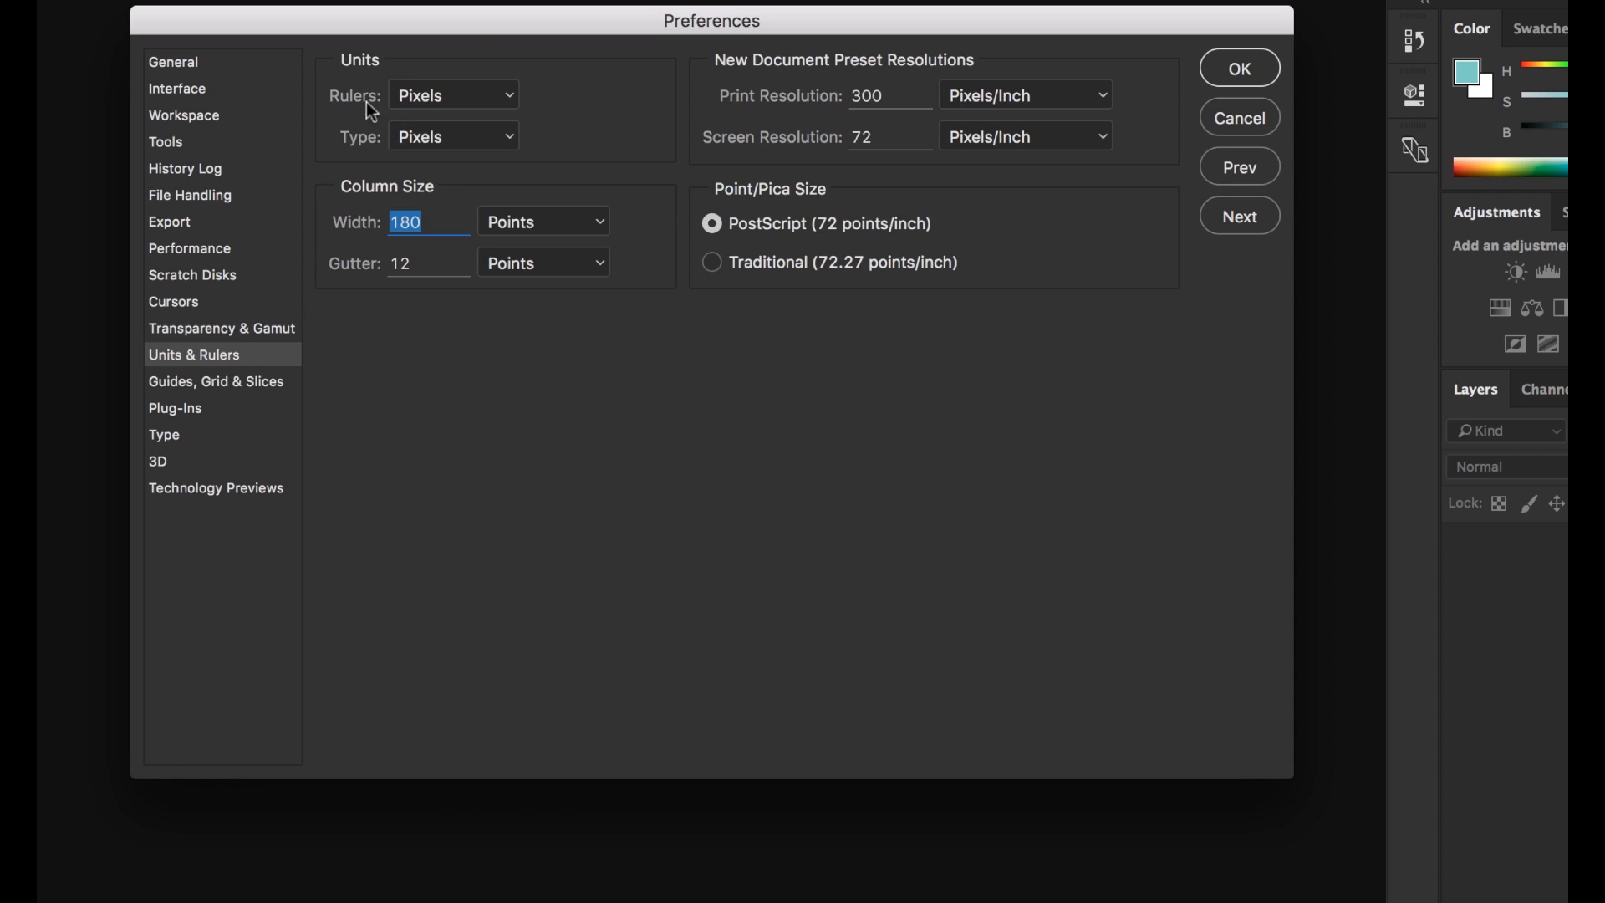
pyautogui.click(507, 97)
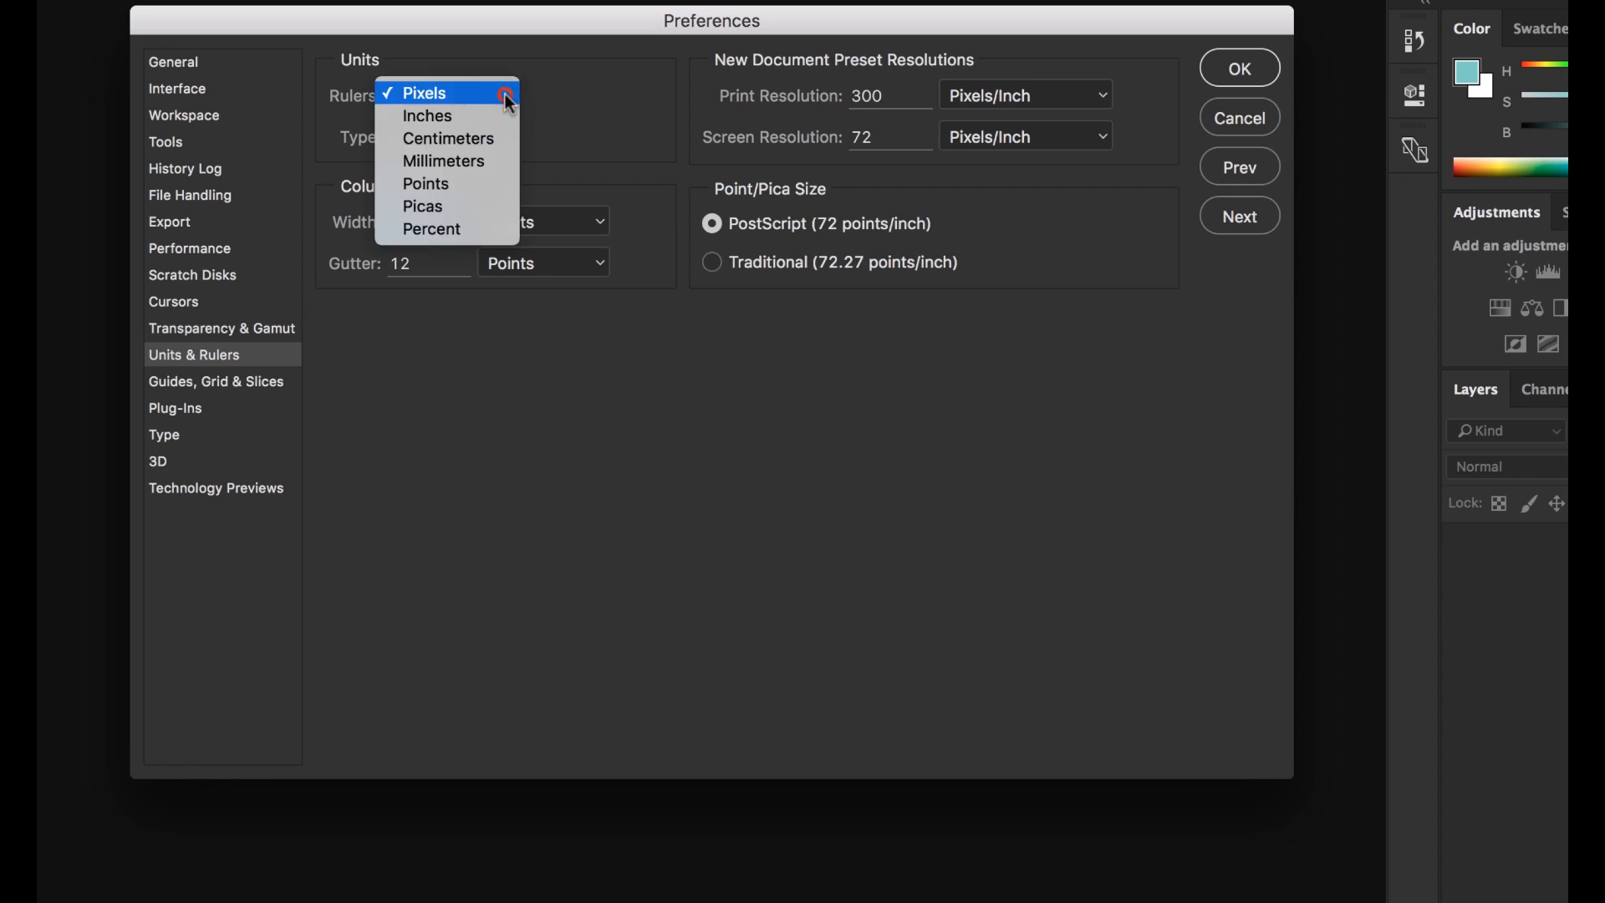
pyautogui.click(507, 97)
pyautogui.click(510, 138)
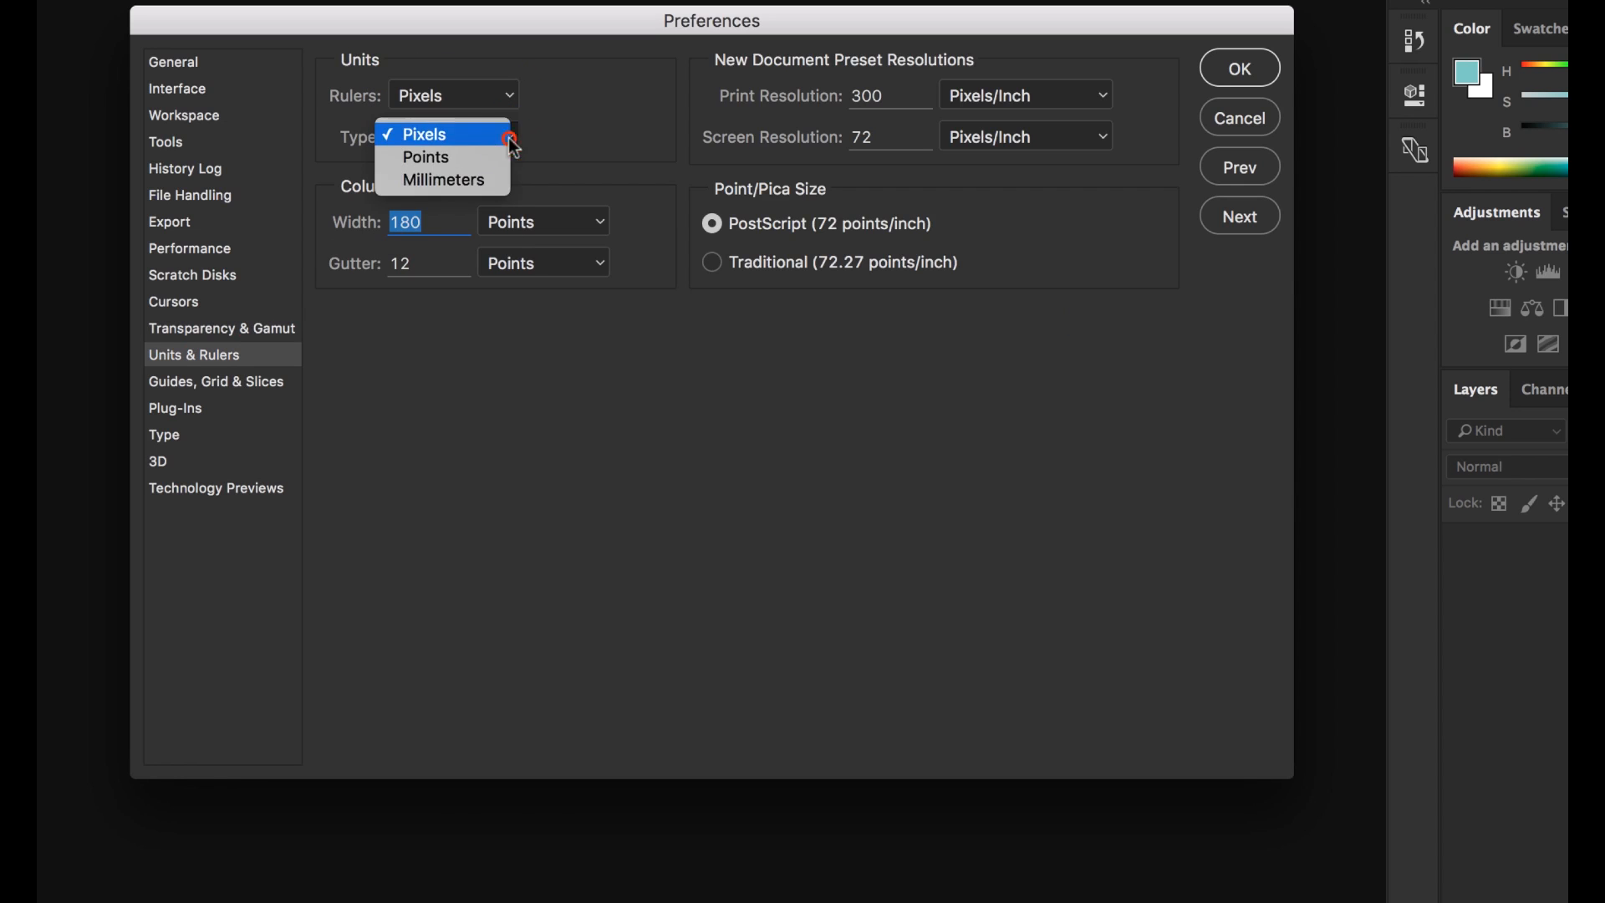
pyautogui.click(506, 133)
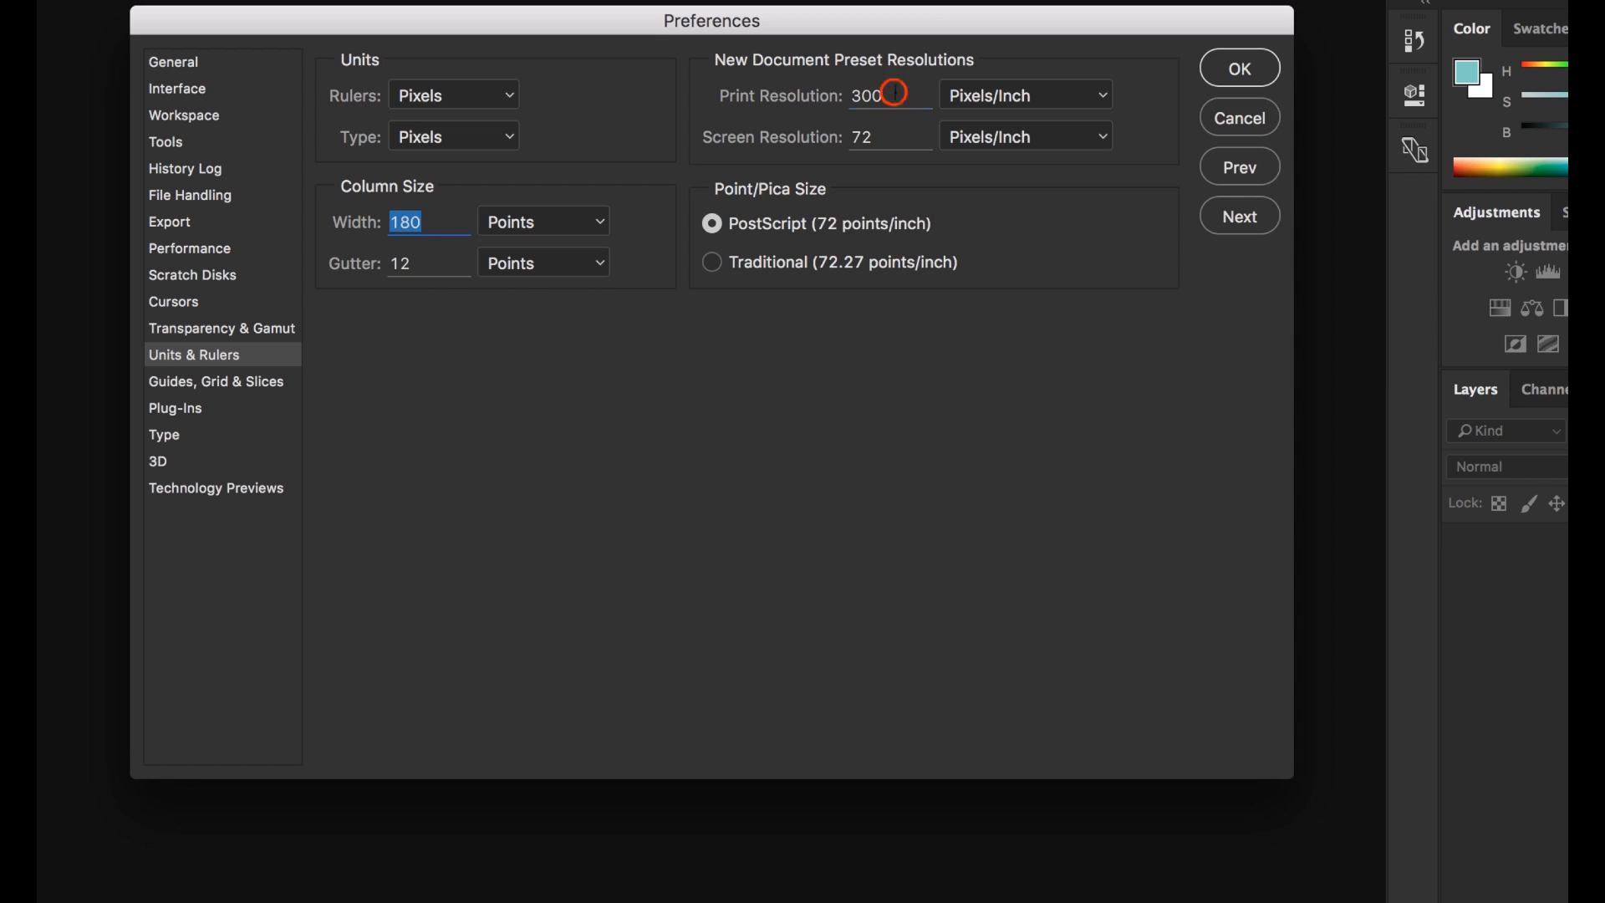
# Try a new document screen resolution of 144 pixels/inch and set it back to 72
pyautogui.moveTo(892, 92); pyautogui.dragTo(751, 93)
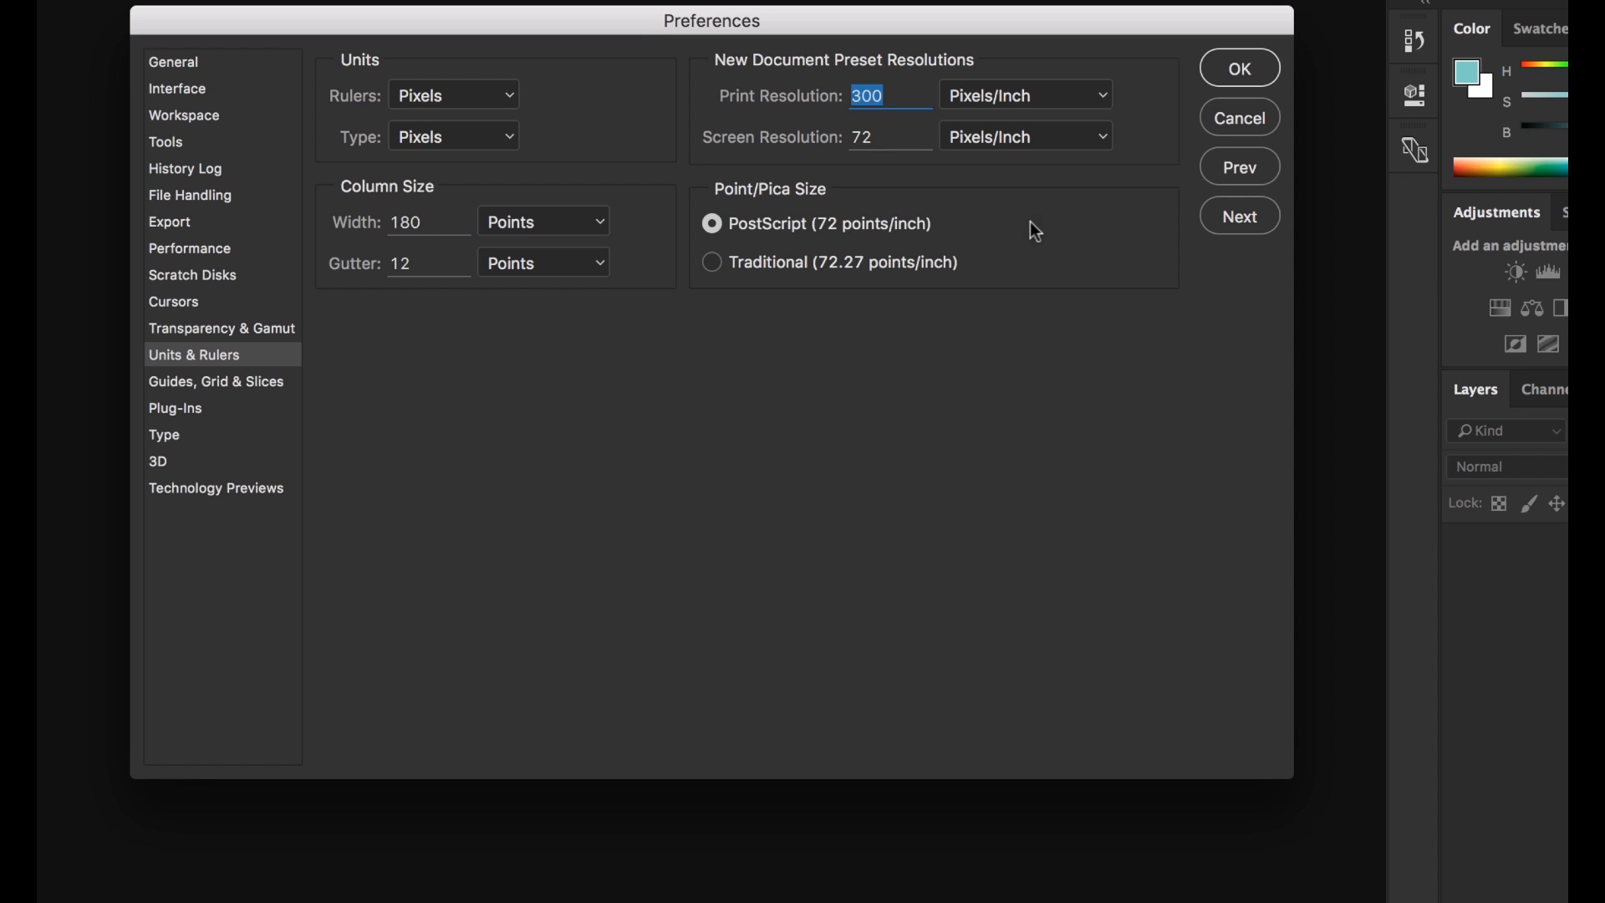
pyautogui.click(893, 136)
pyautogui.click(903, 136)
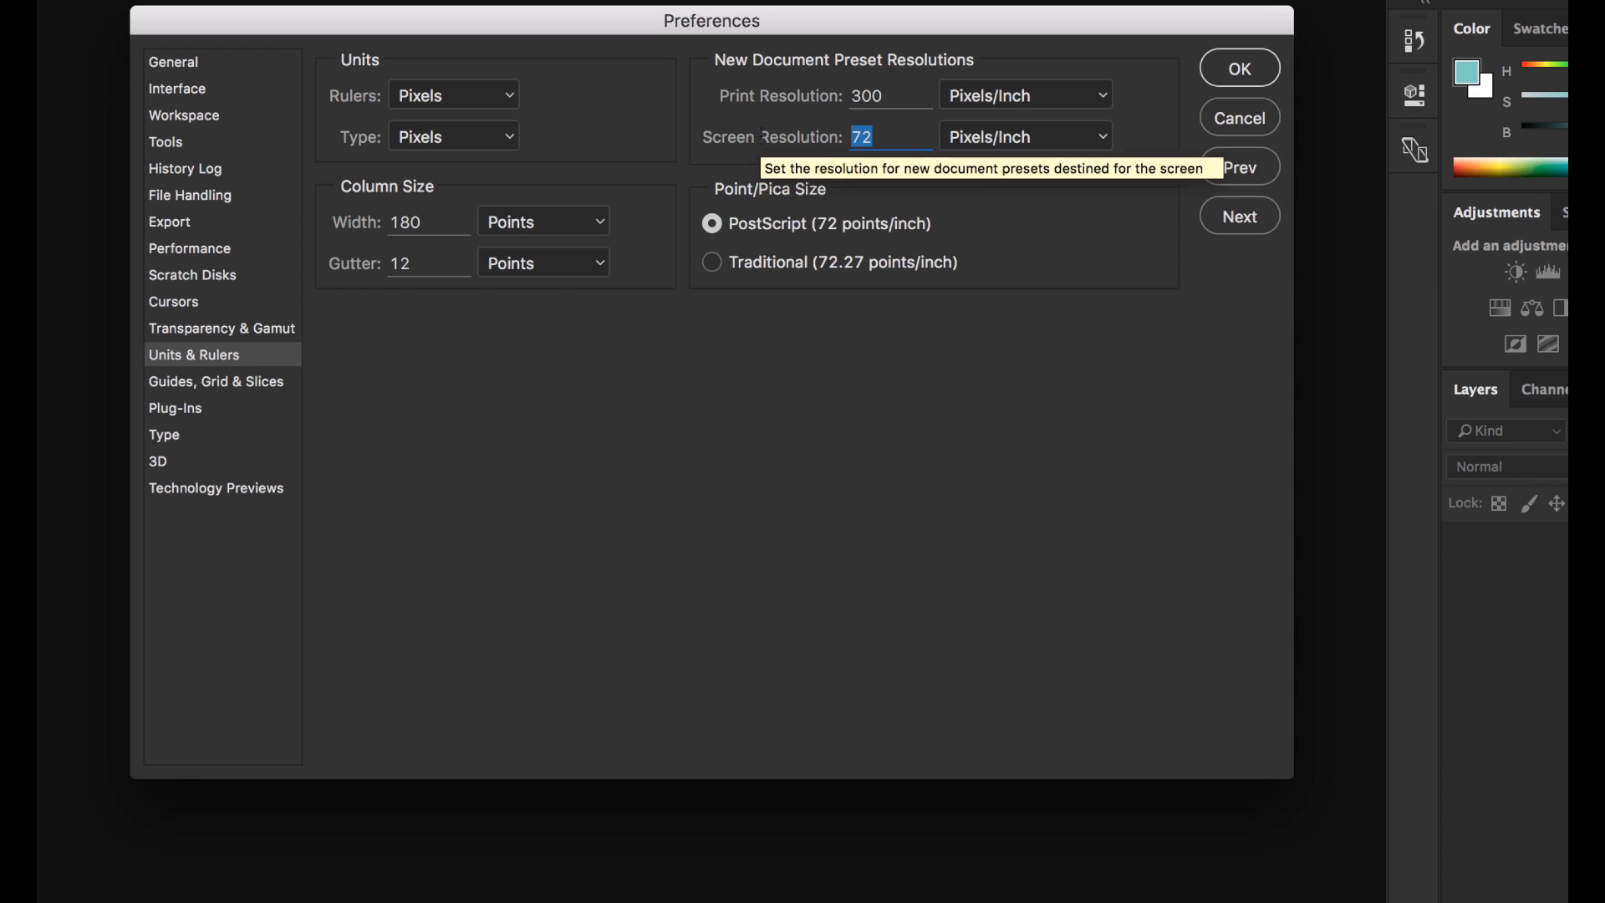
pyautogui.write('144')
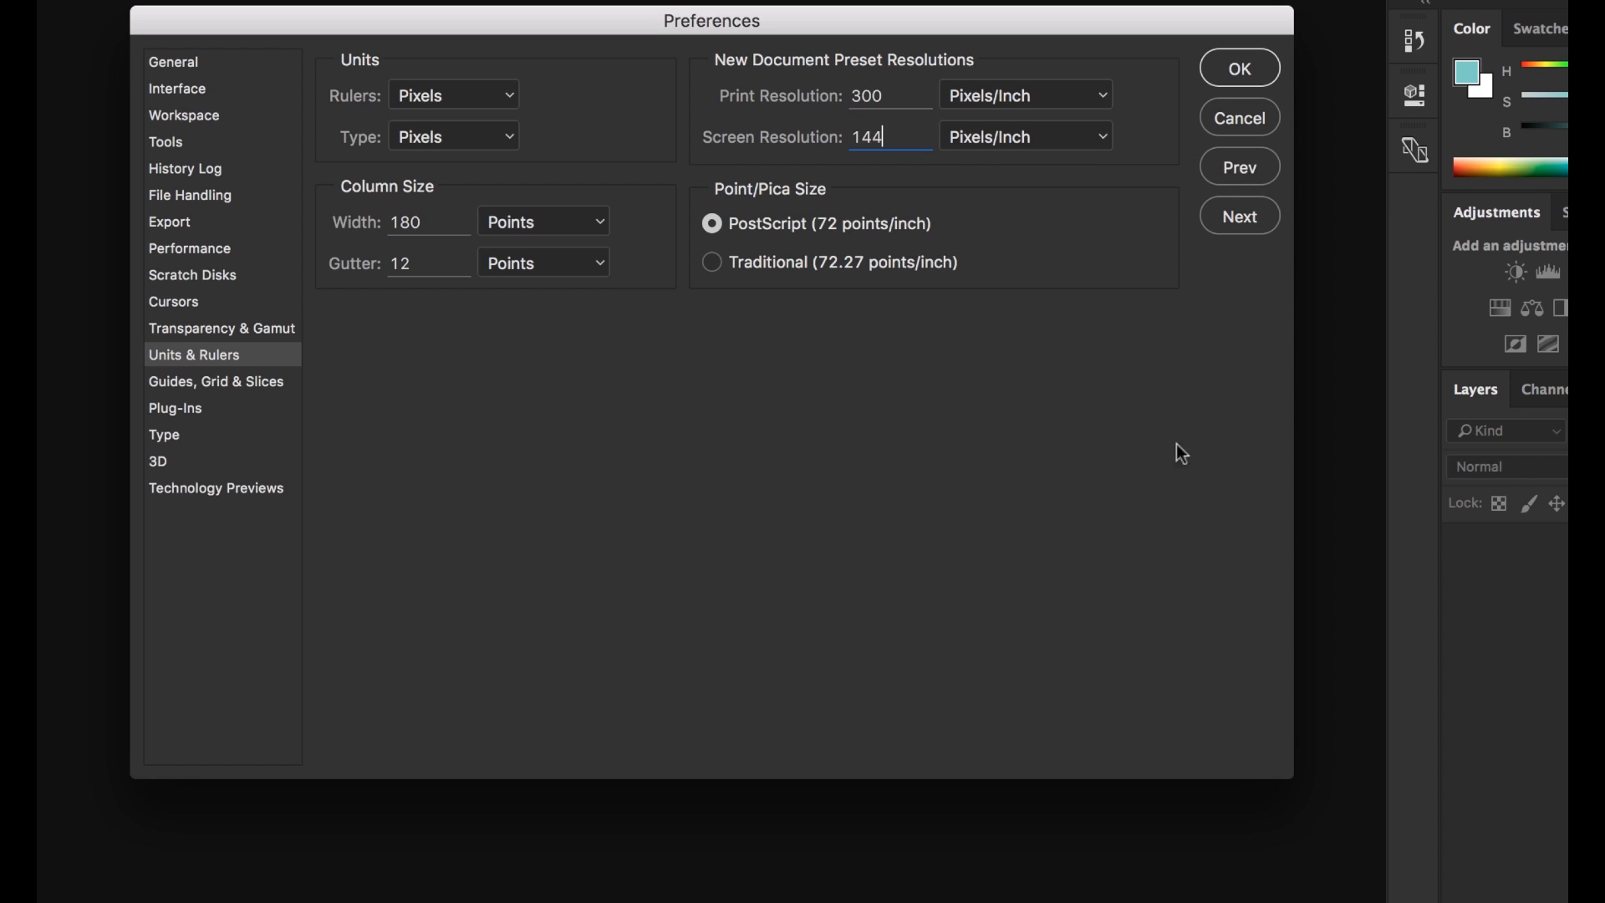
pyautogui.click(911, 135)
pyautogui.doubleClick(911, 136)
pyautogui.write('72')
# Try Light Red as the canvas guide color before returning to Magenta, and view the Type and 3D preferences
pyautogui.click(487, 482)
pyautogui.click(227, 382)
pyautogui.click(224, 382)
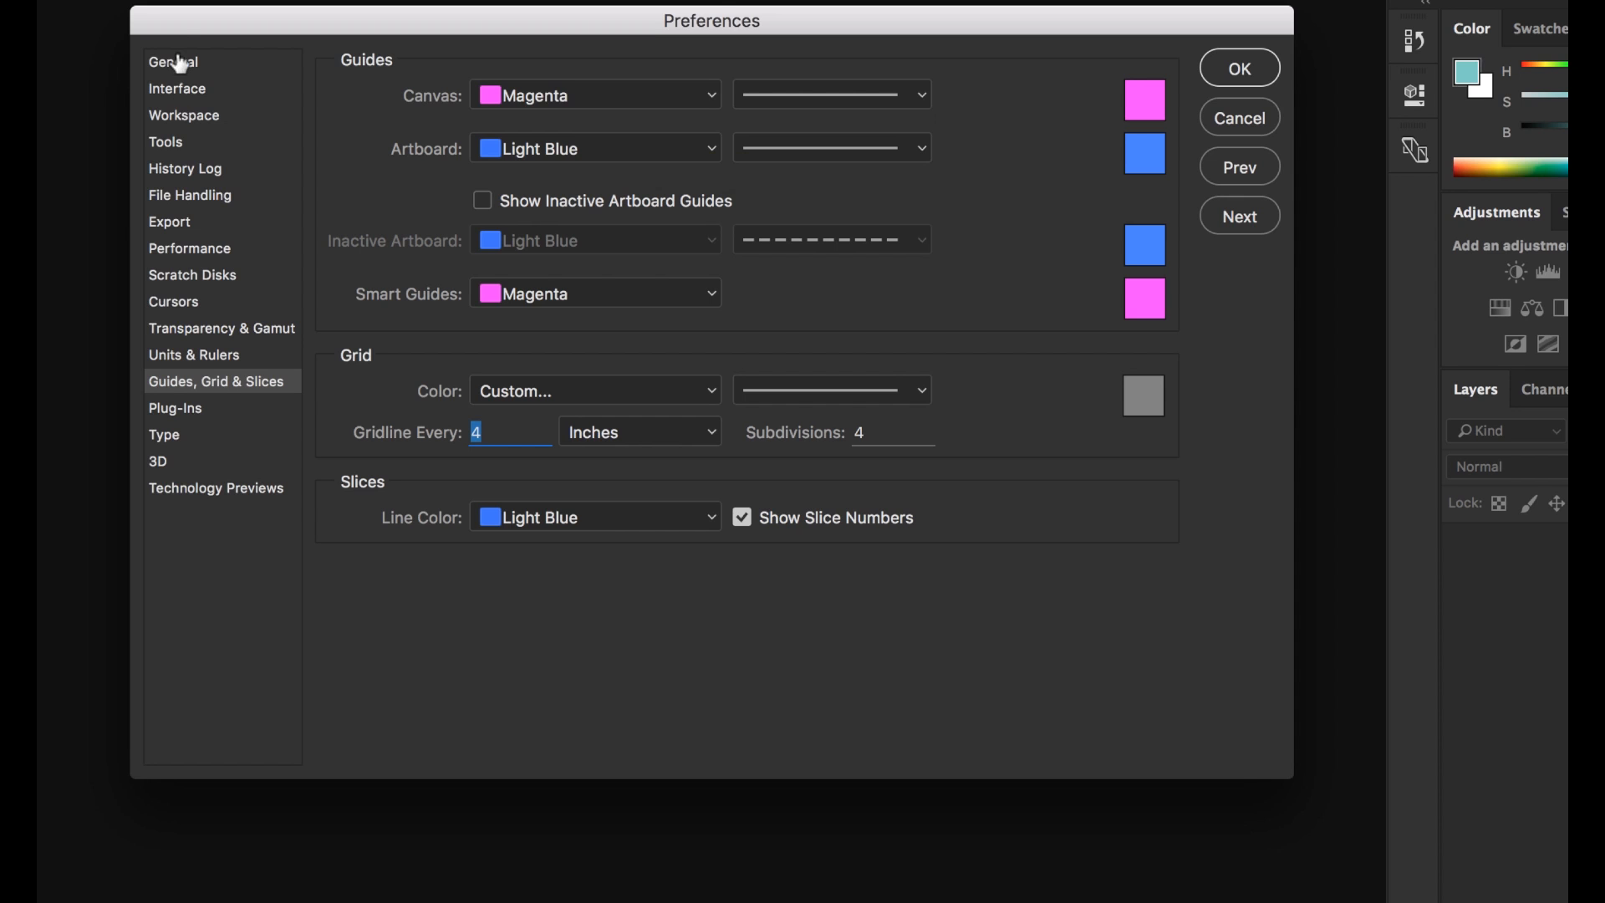
pyautogui.click(693, 97)
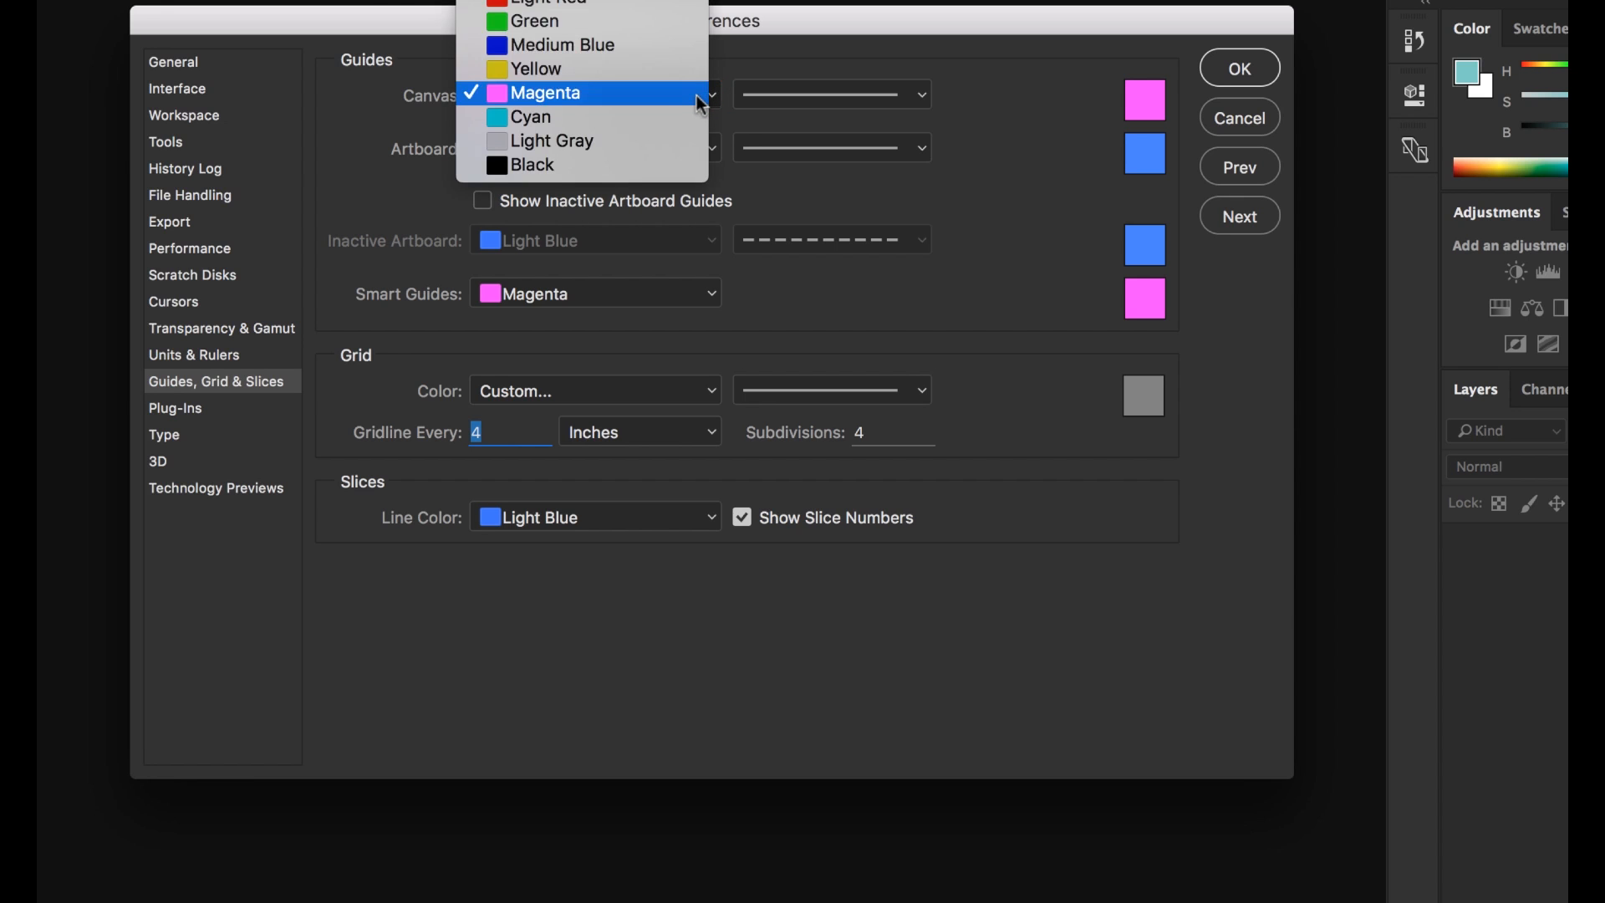
pyautogui.click(663, 3)
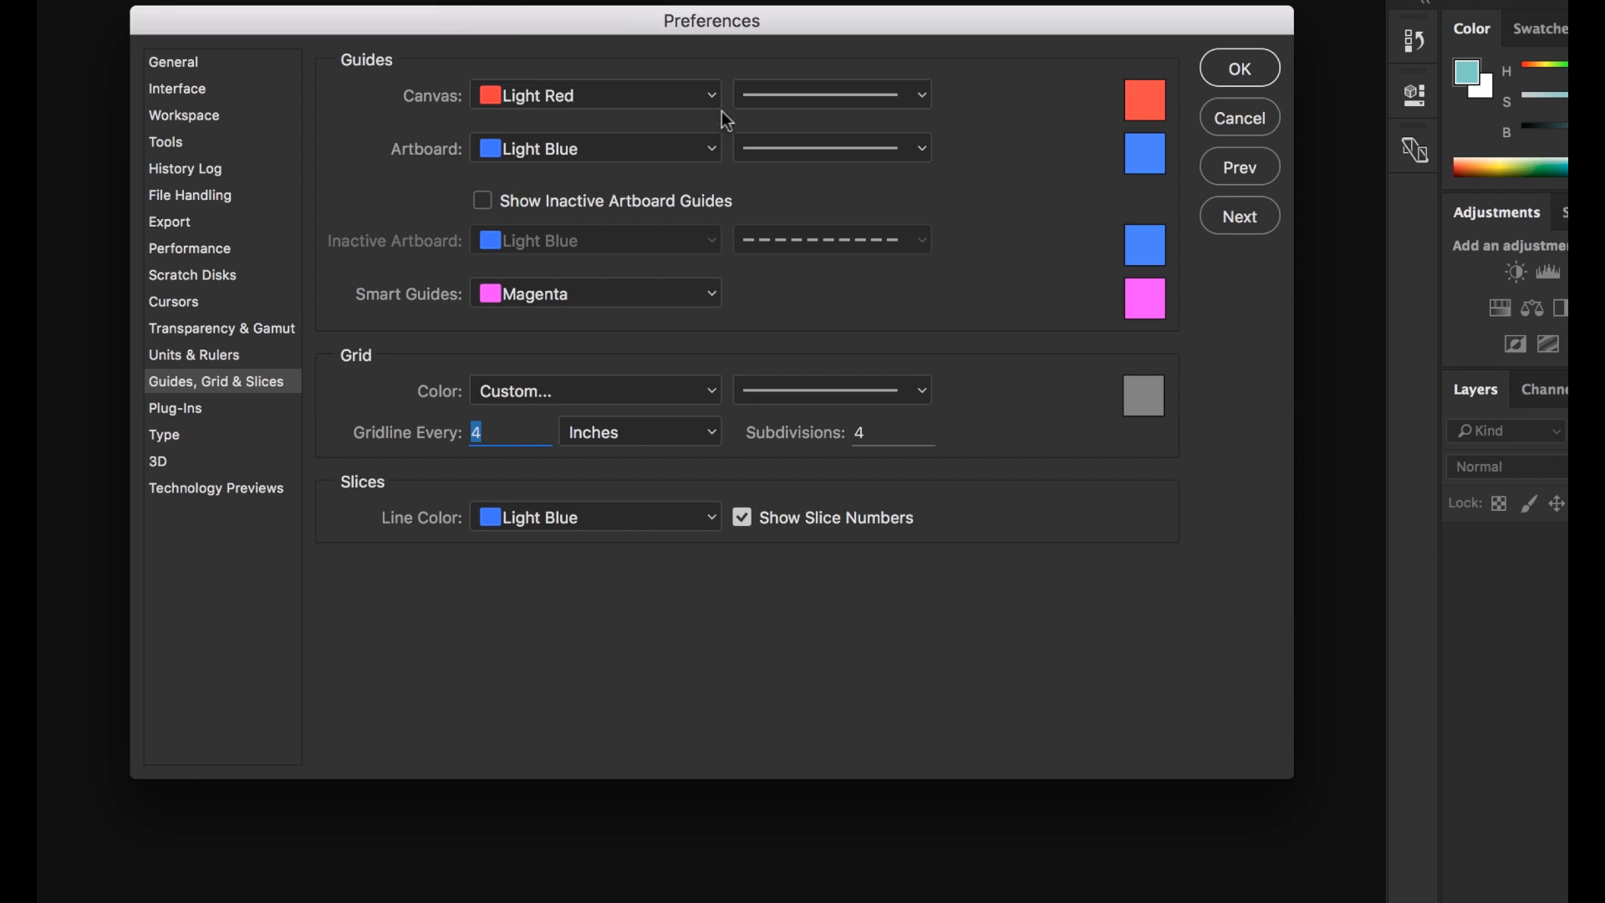
pyautogui.click(709, 97)
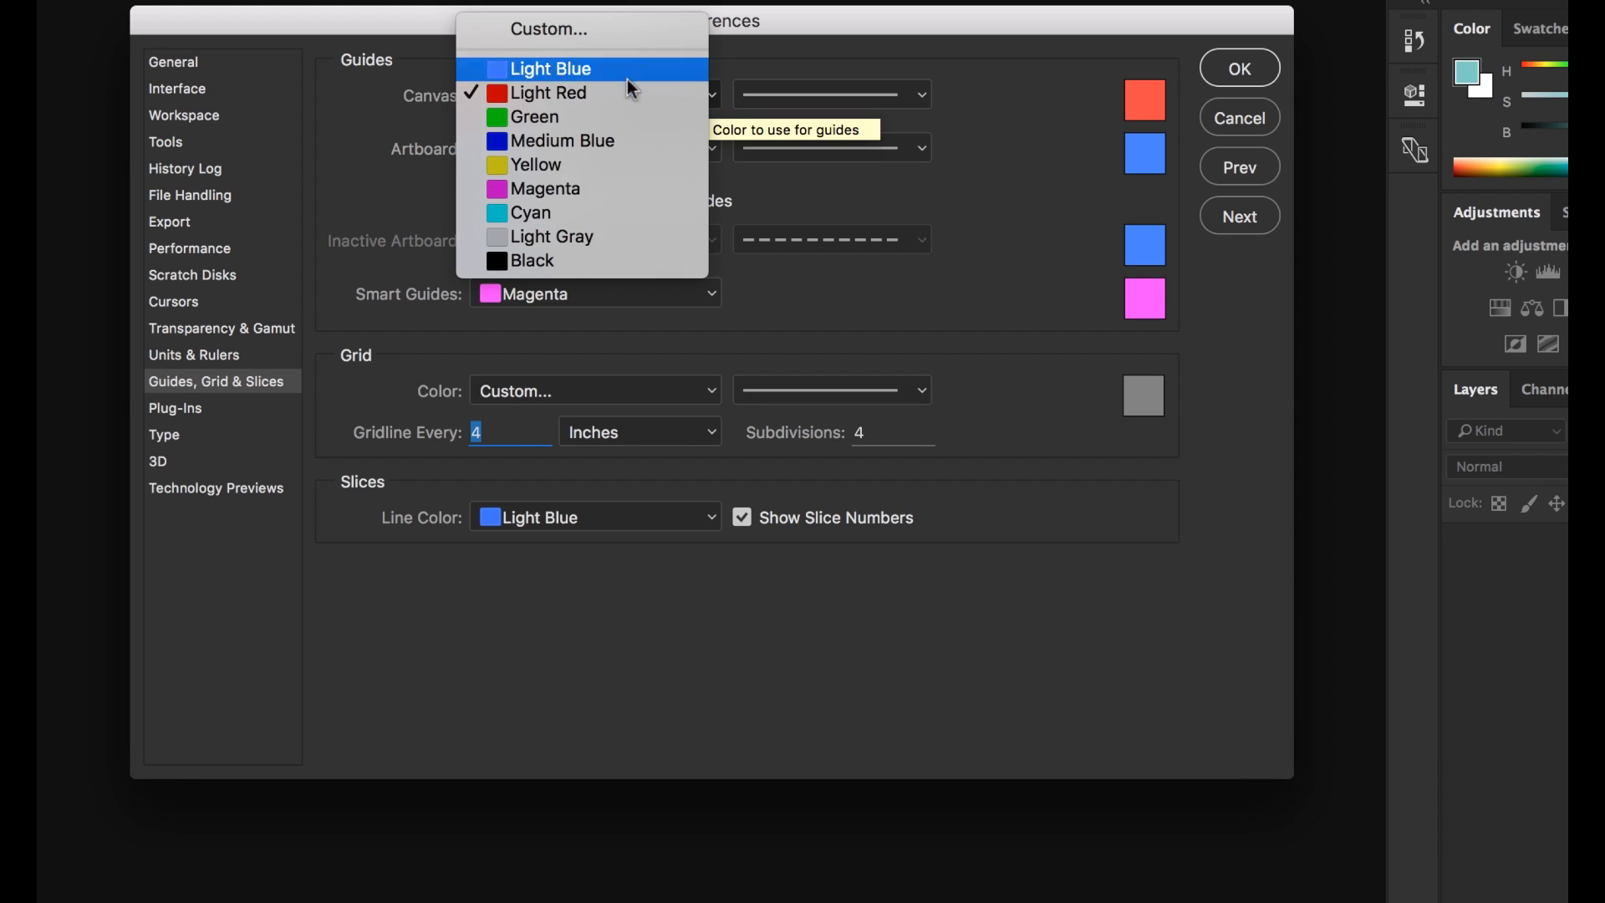
pyautogui.click(556, 189)
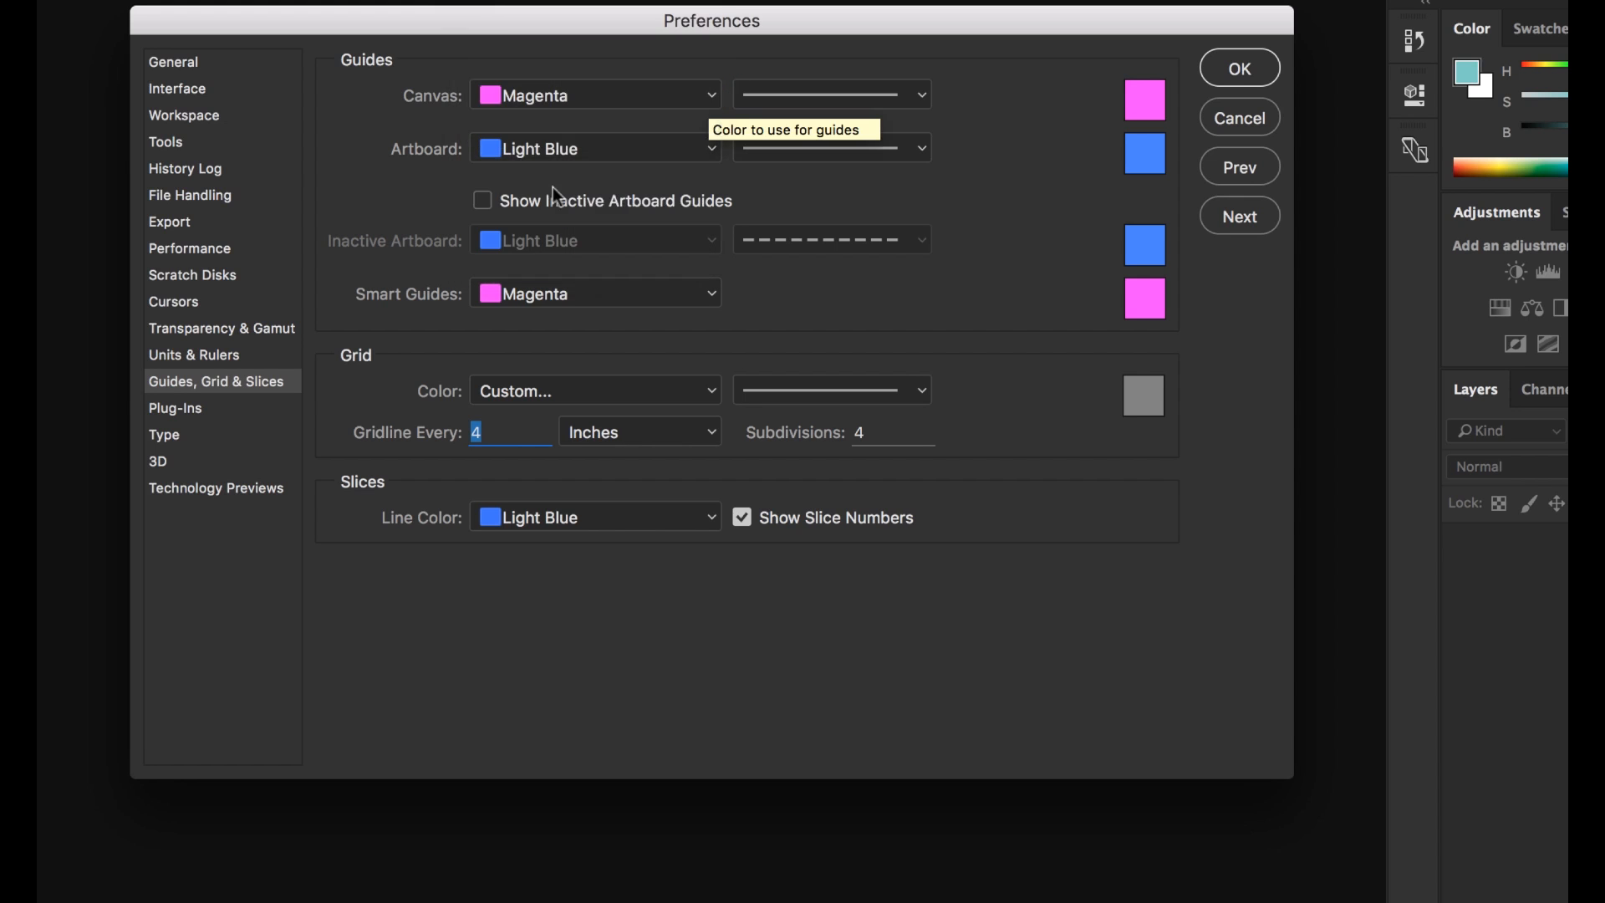
pyautogui.click(182, 441)
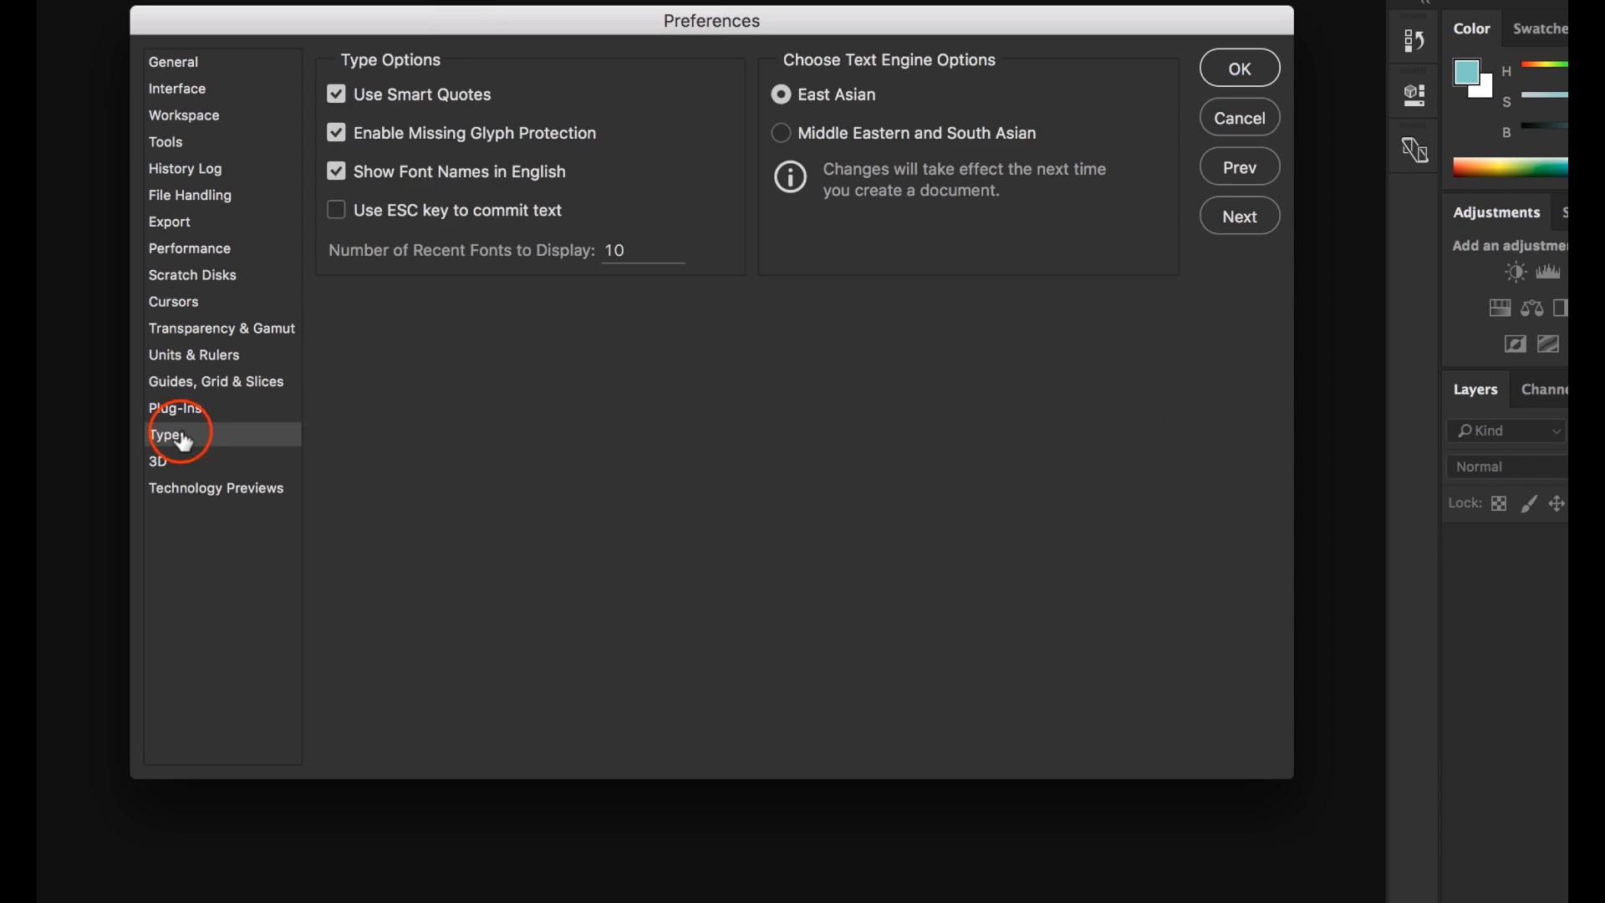
pyautogui.click(191, 461)
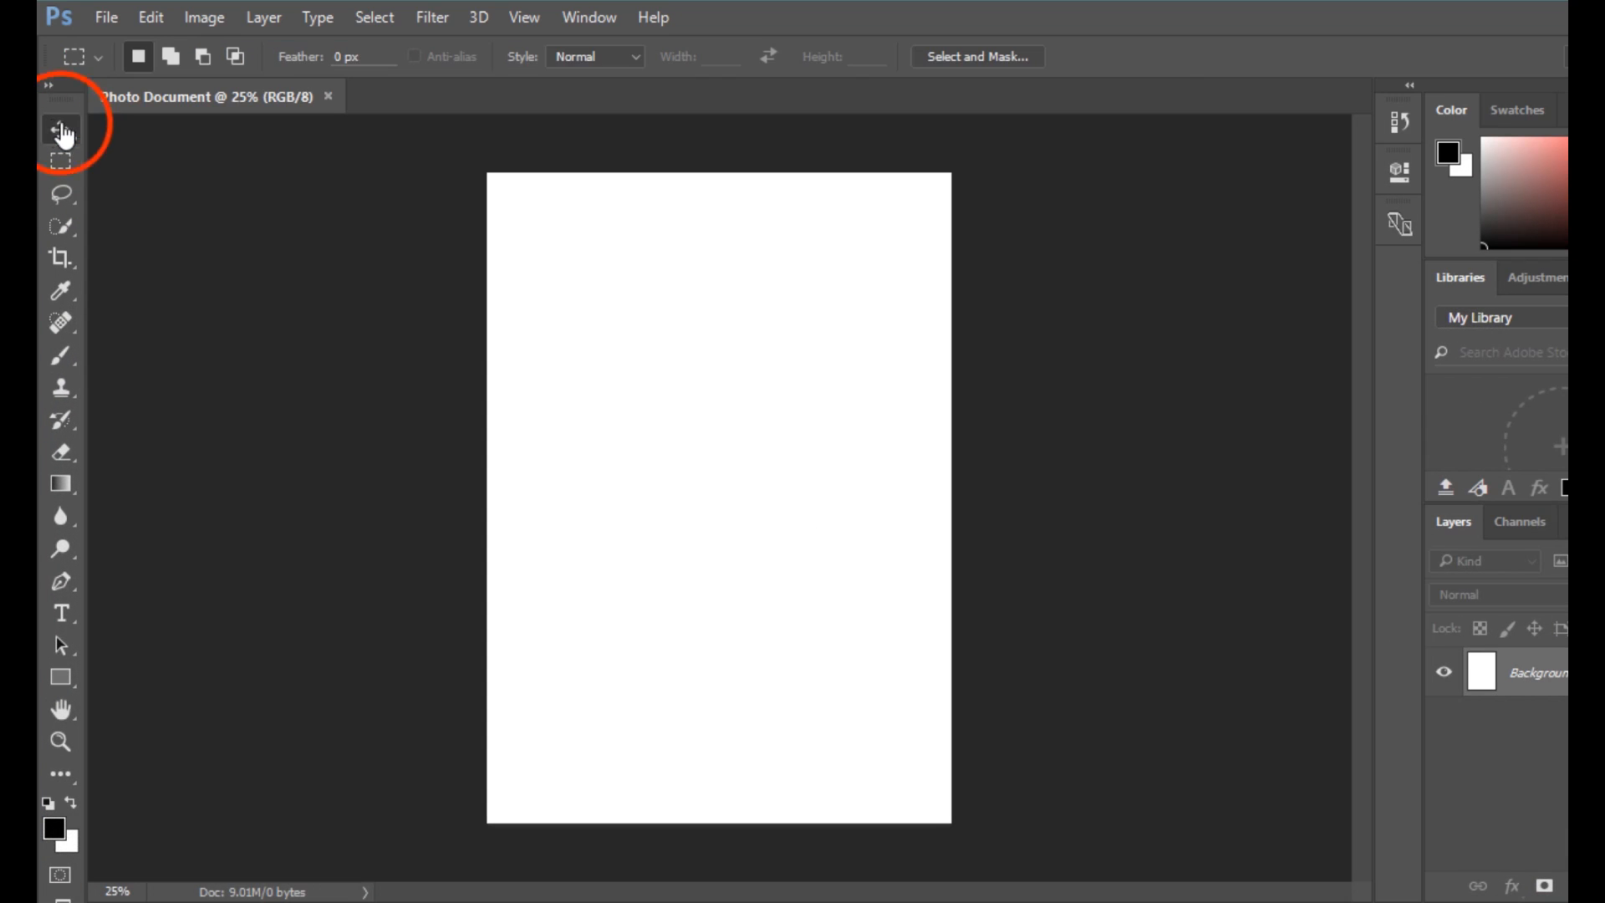
# Activate the Move tool and open the General preferences
pyautogui.click(65, 143)
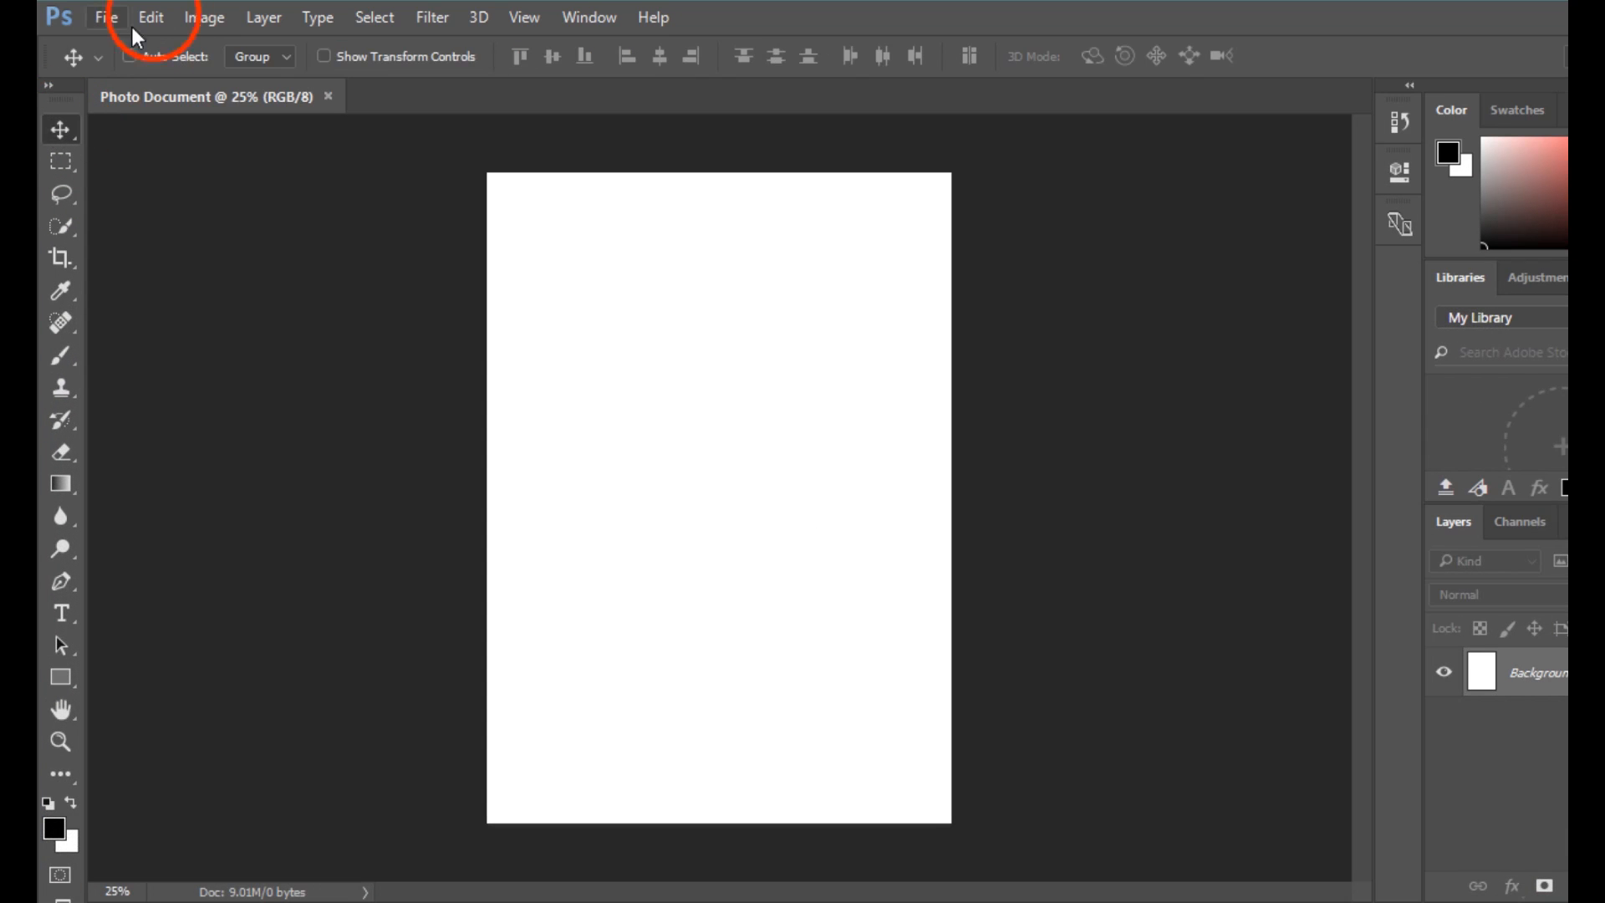
pyautogui.click(154, 17)
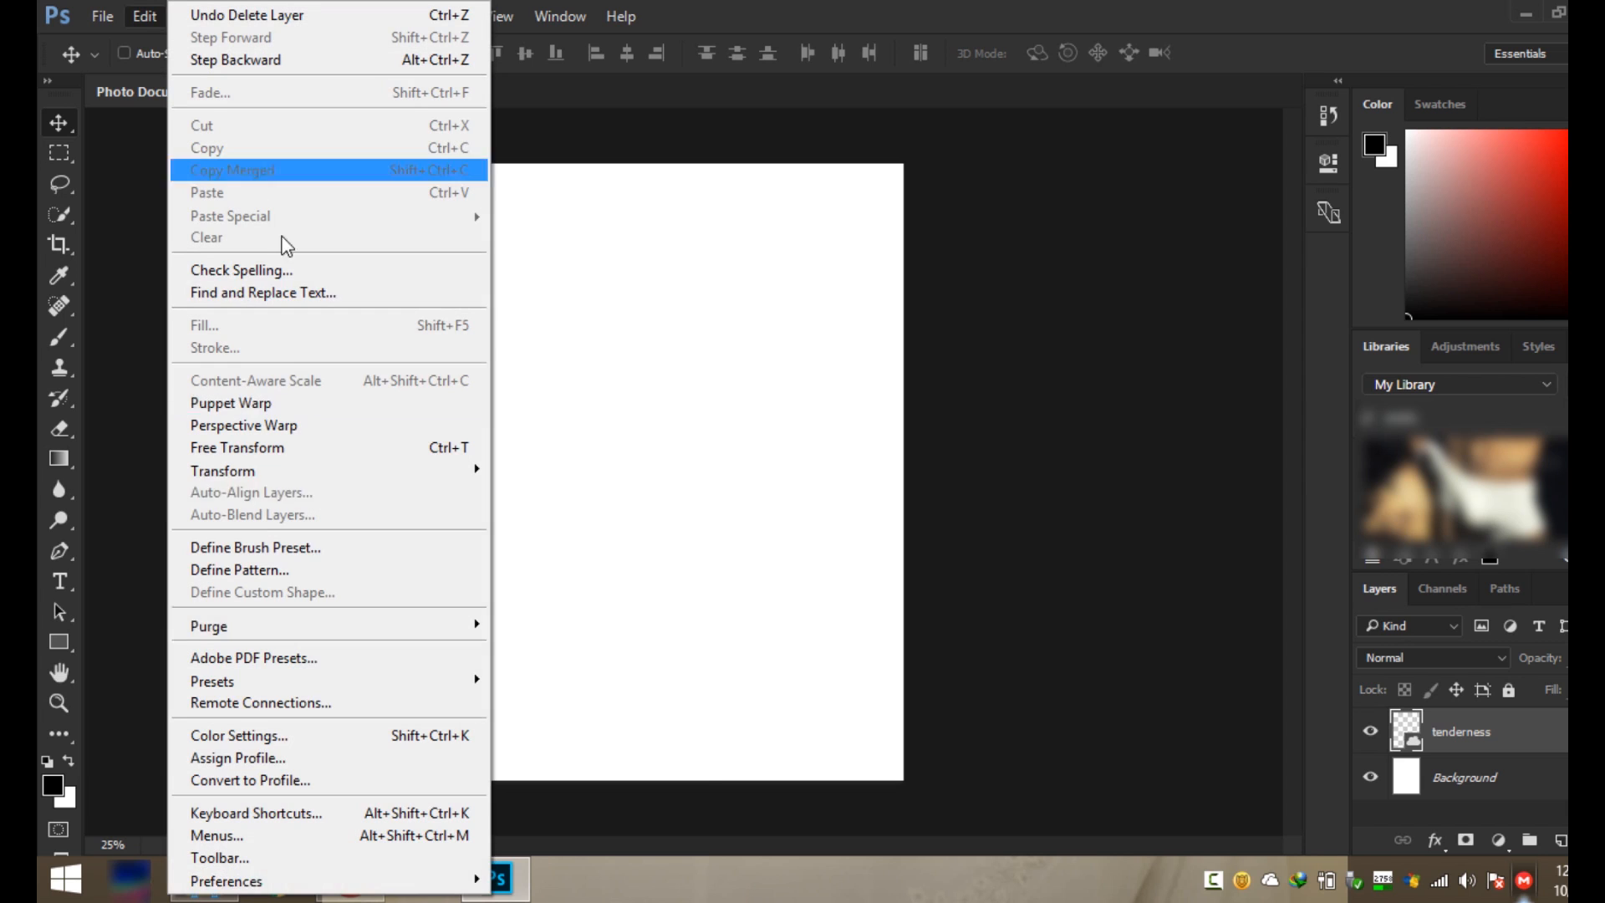
pyautogui.moveTo(309, 883)
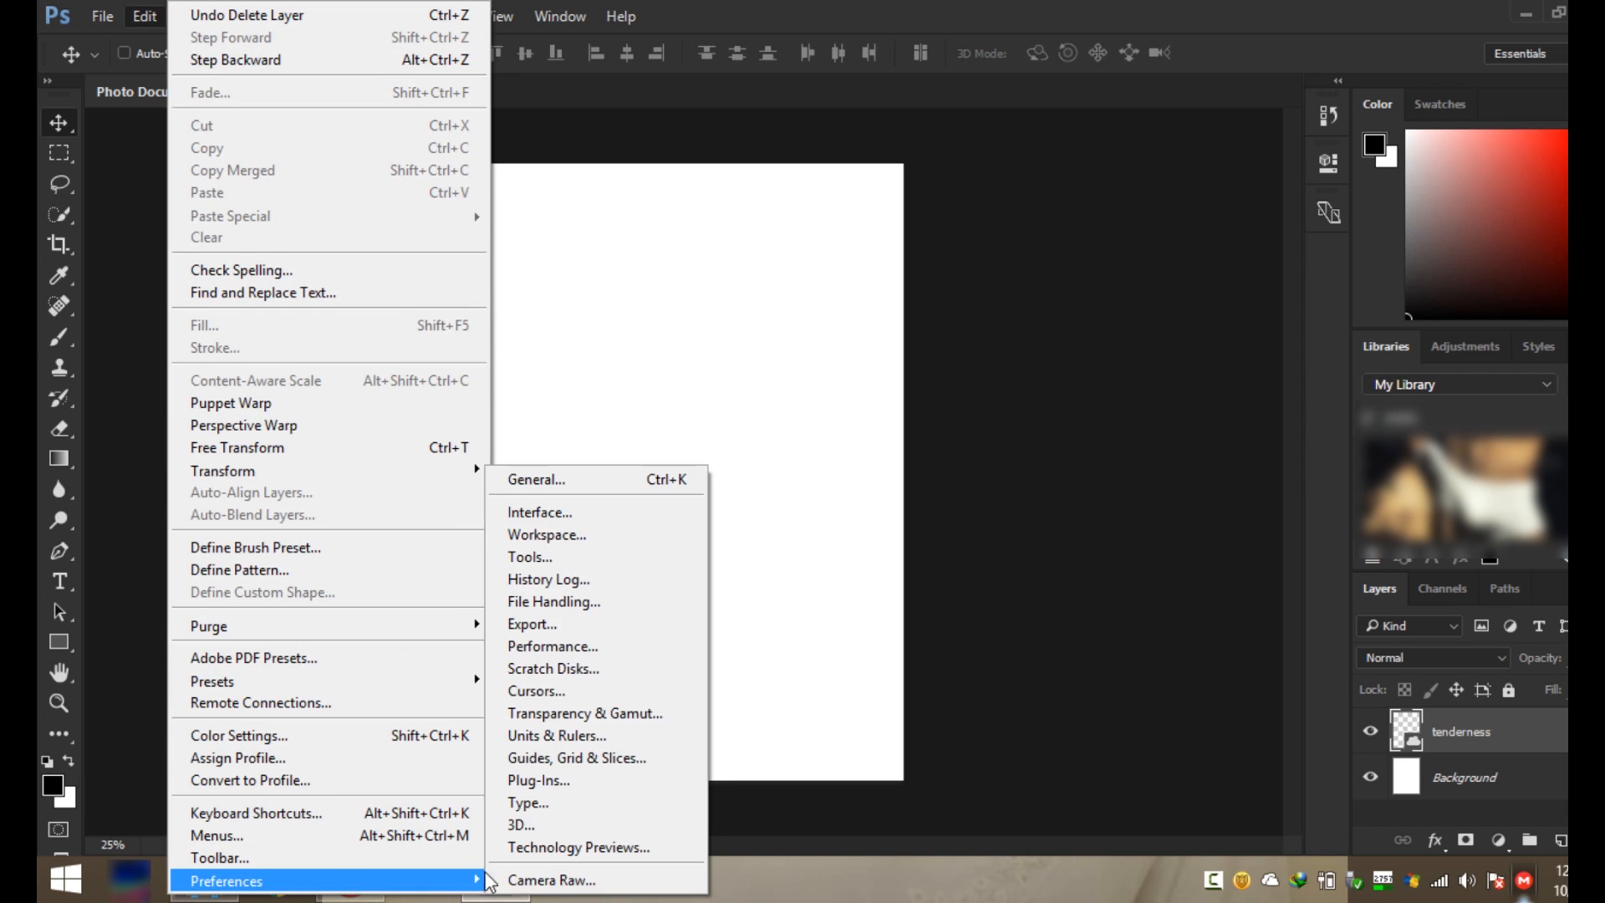
pyautogui.click(555, 475)
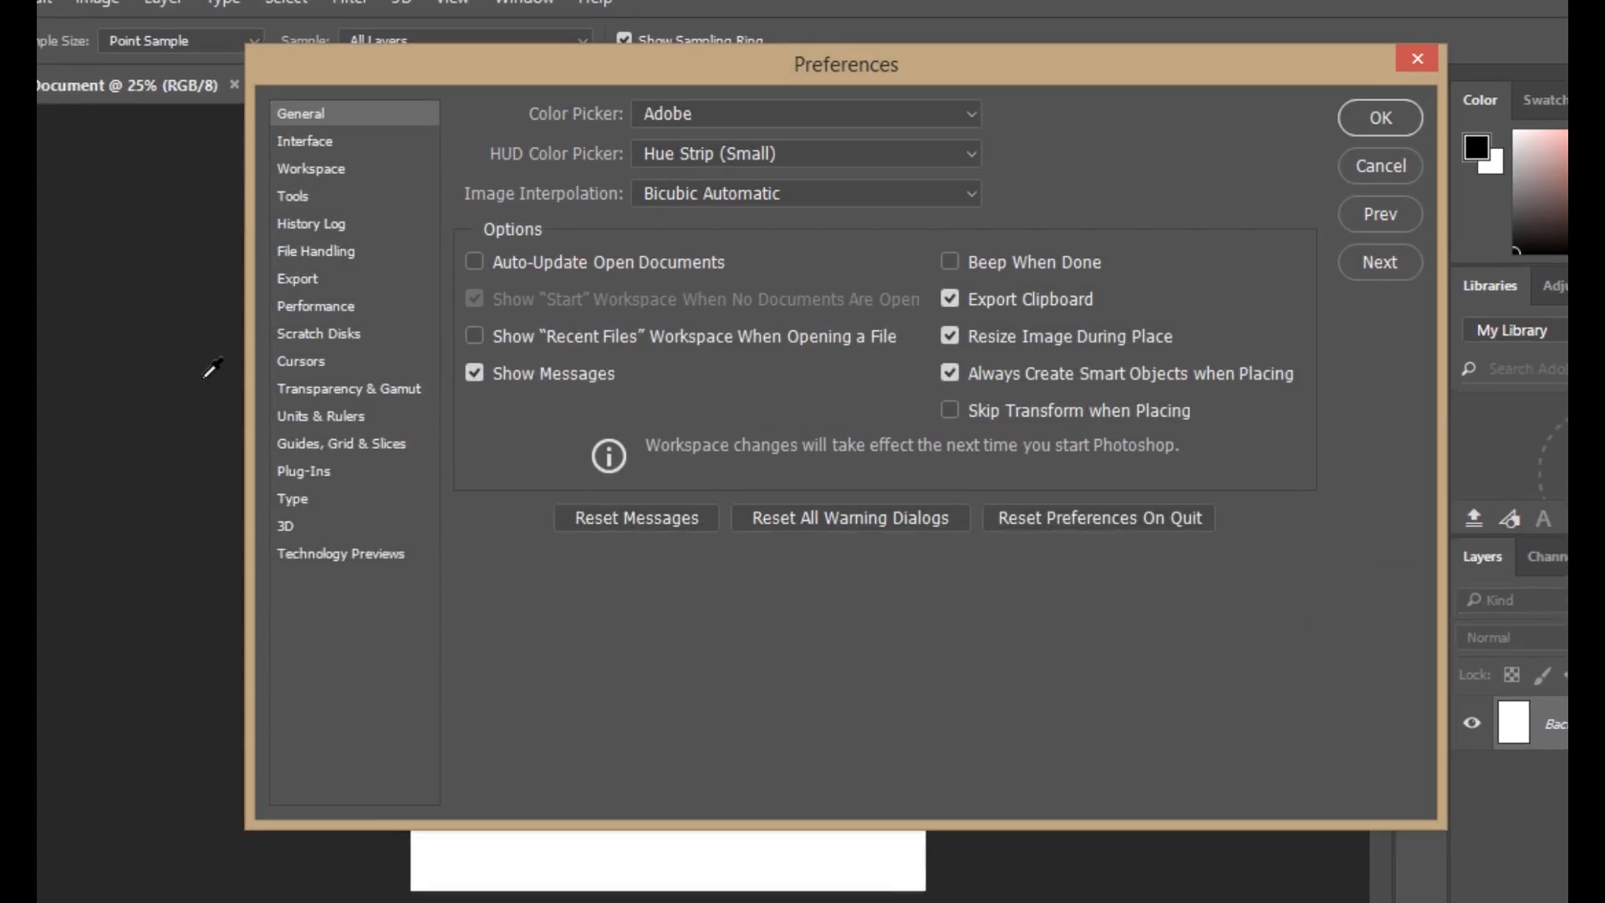
# Preview the lighter color themes in the Interface preferences and set the interface to the darkest theme
pyautogui.click(320, 136)
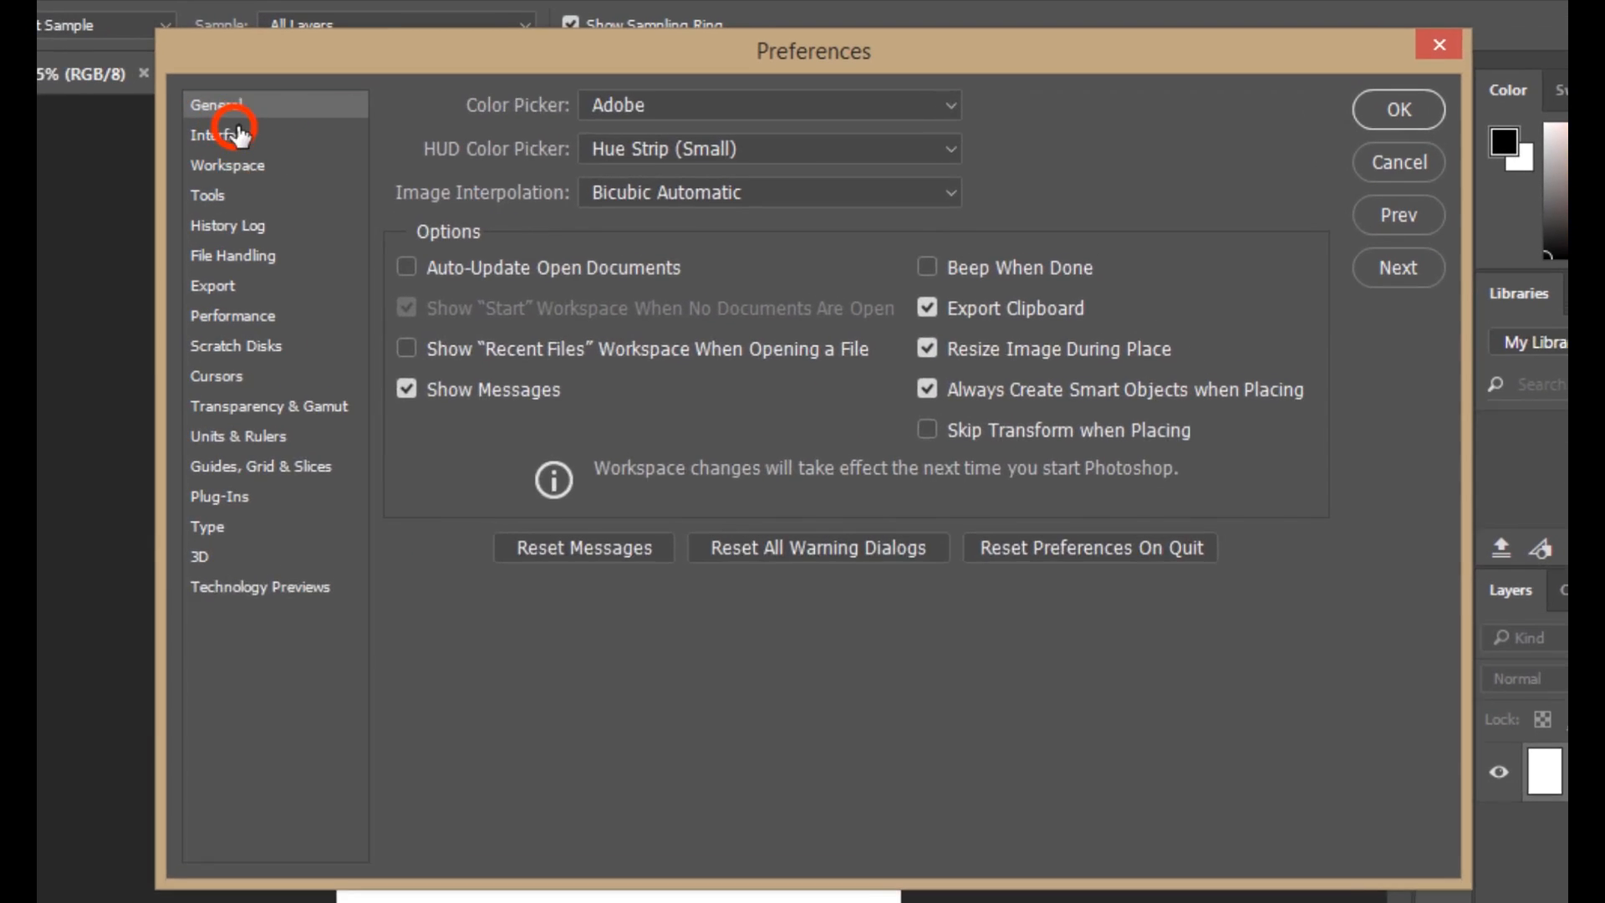
pyautogui.click(793, 51)
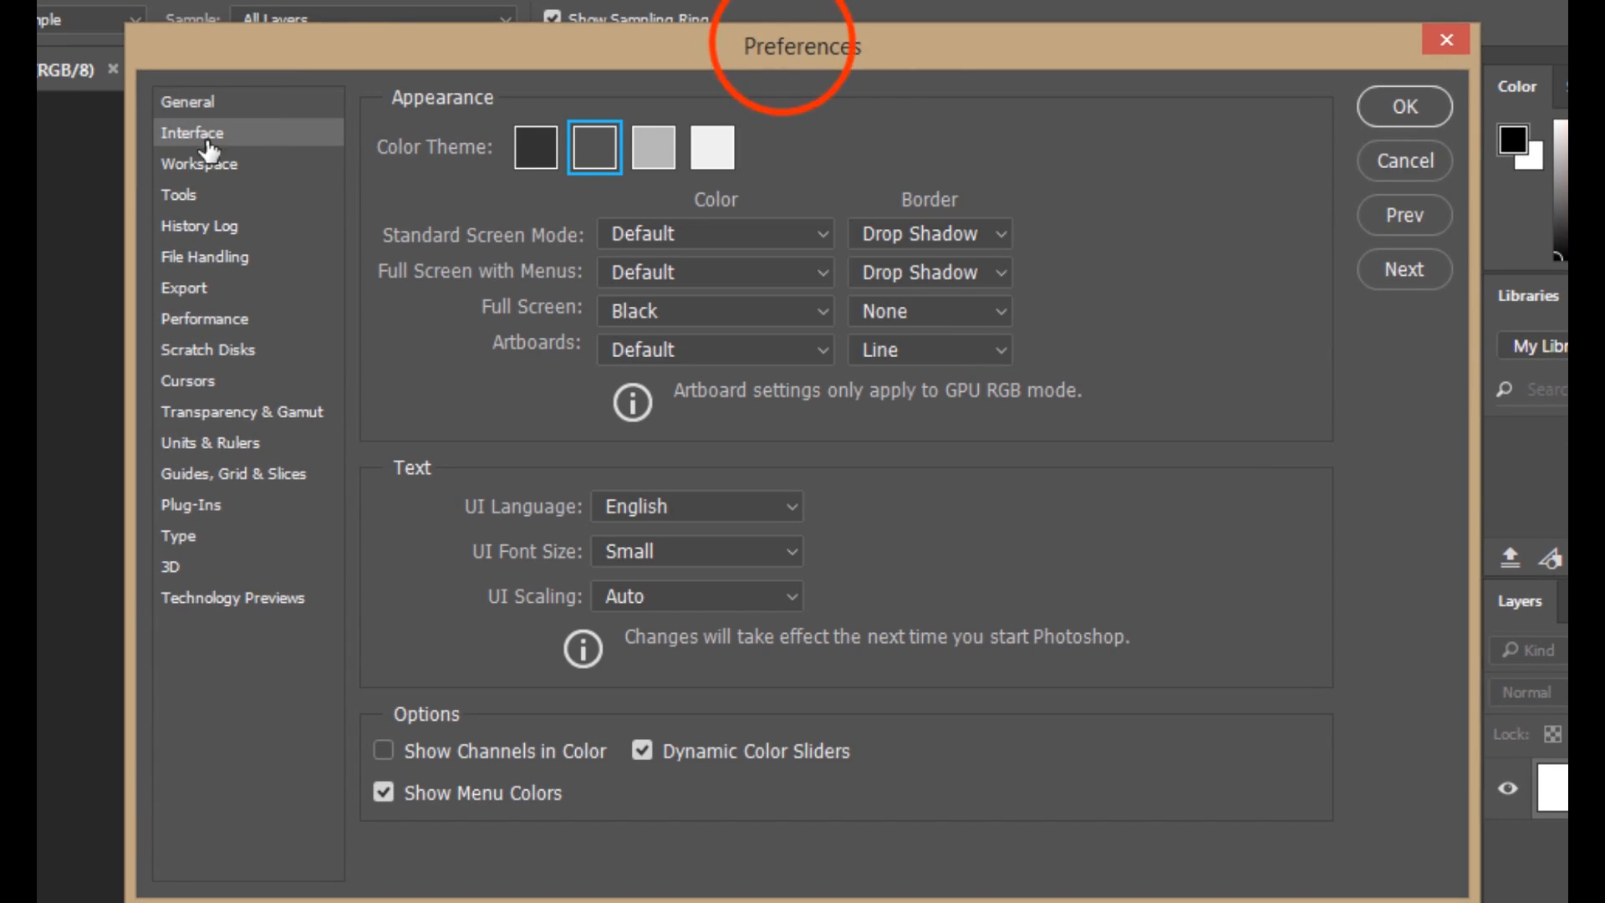
pyautogui.moveTo(783, 41); pyautogui.dragTo(780, 73)
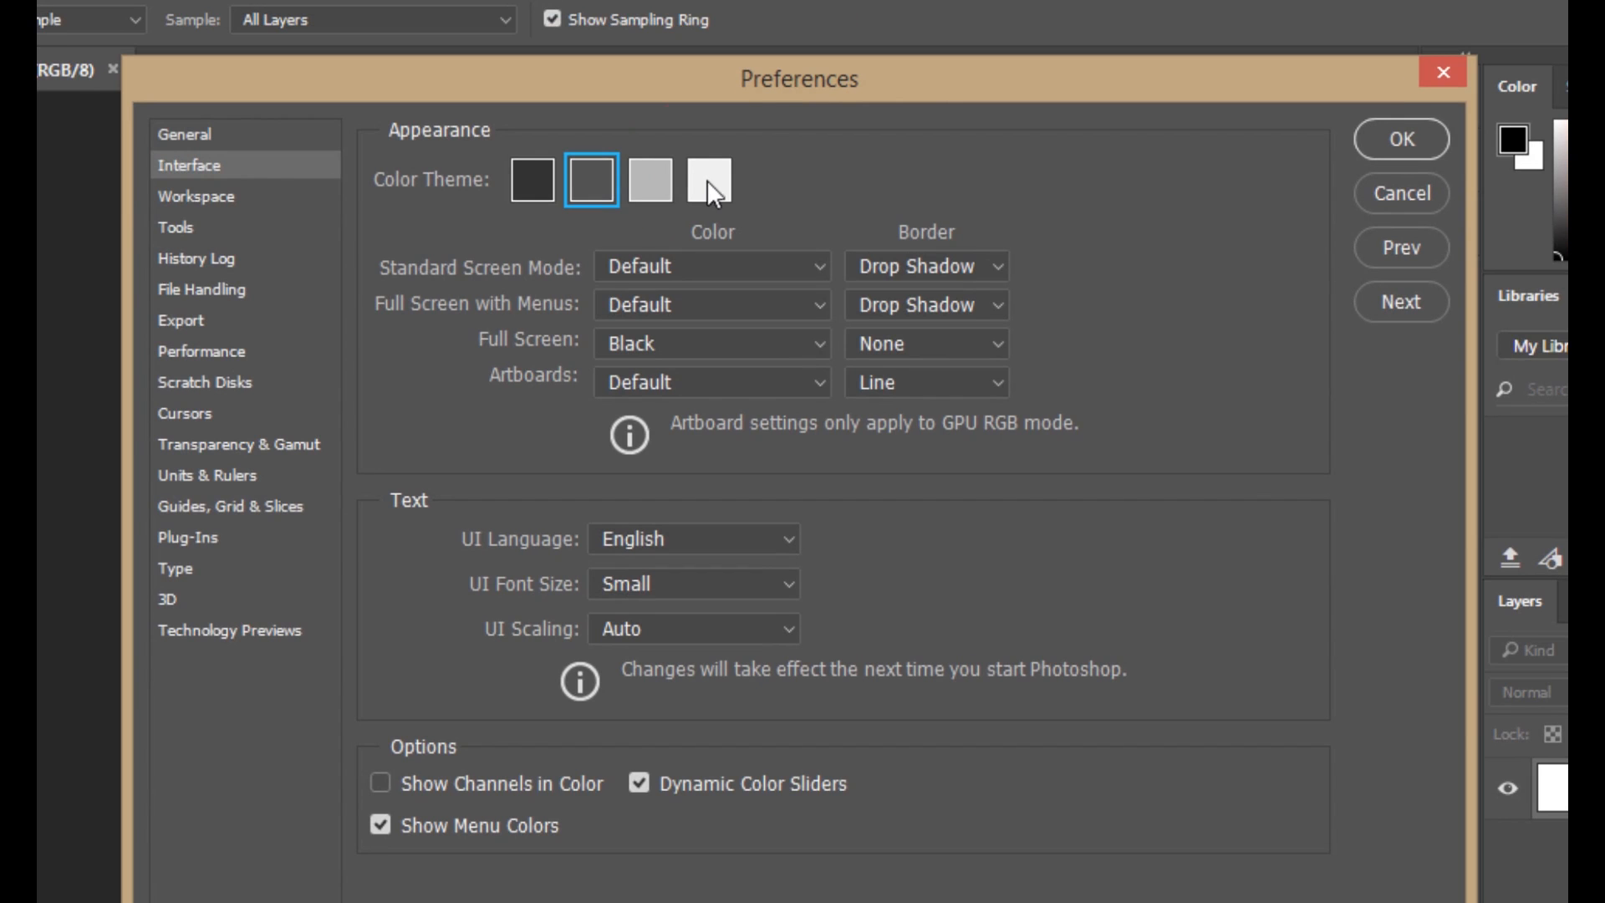
pyautogui.click(708, 179)
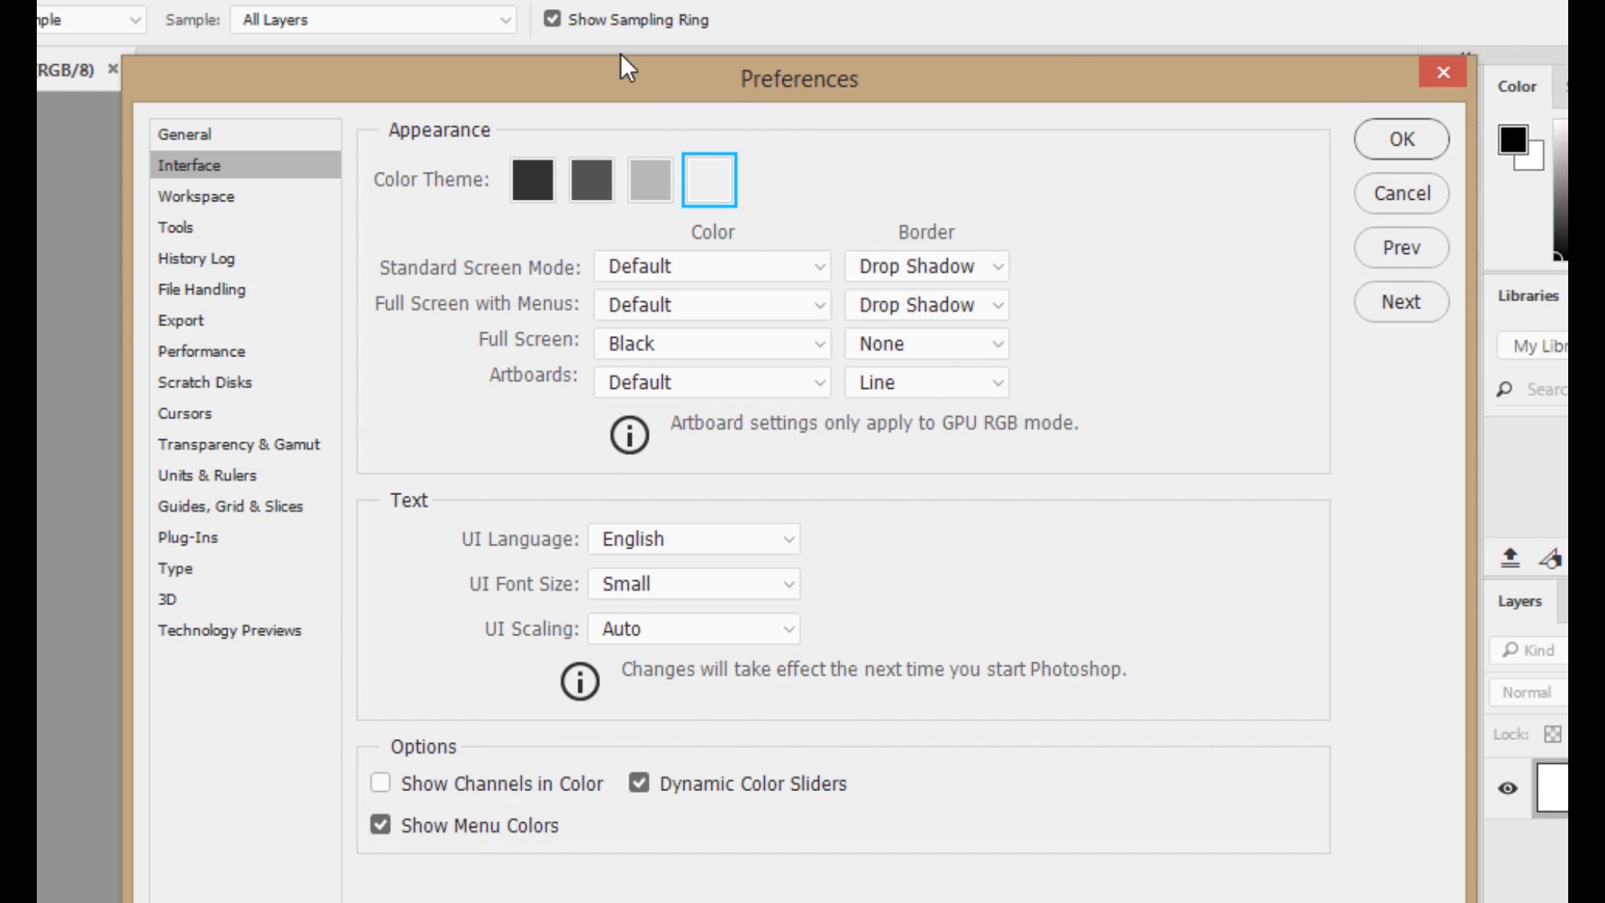
pyautogui.click(653, 179)
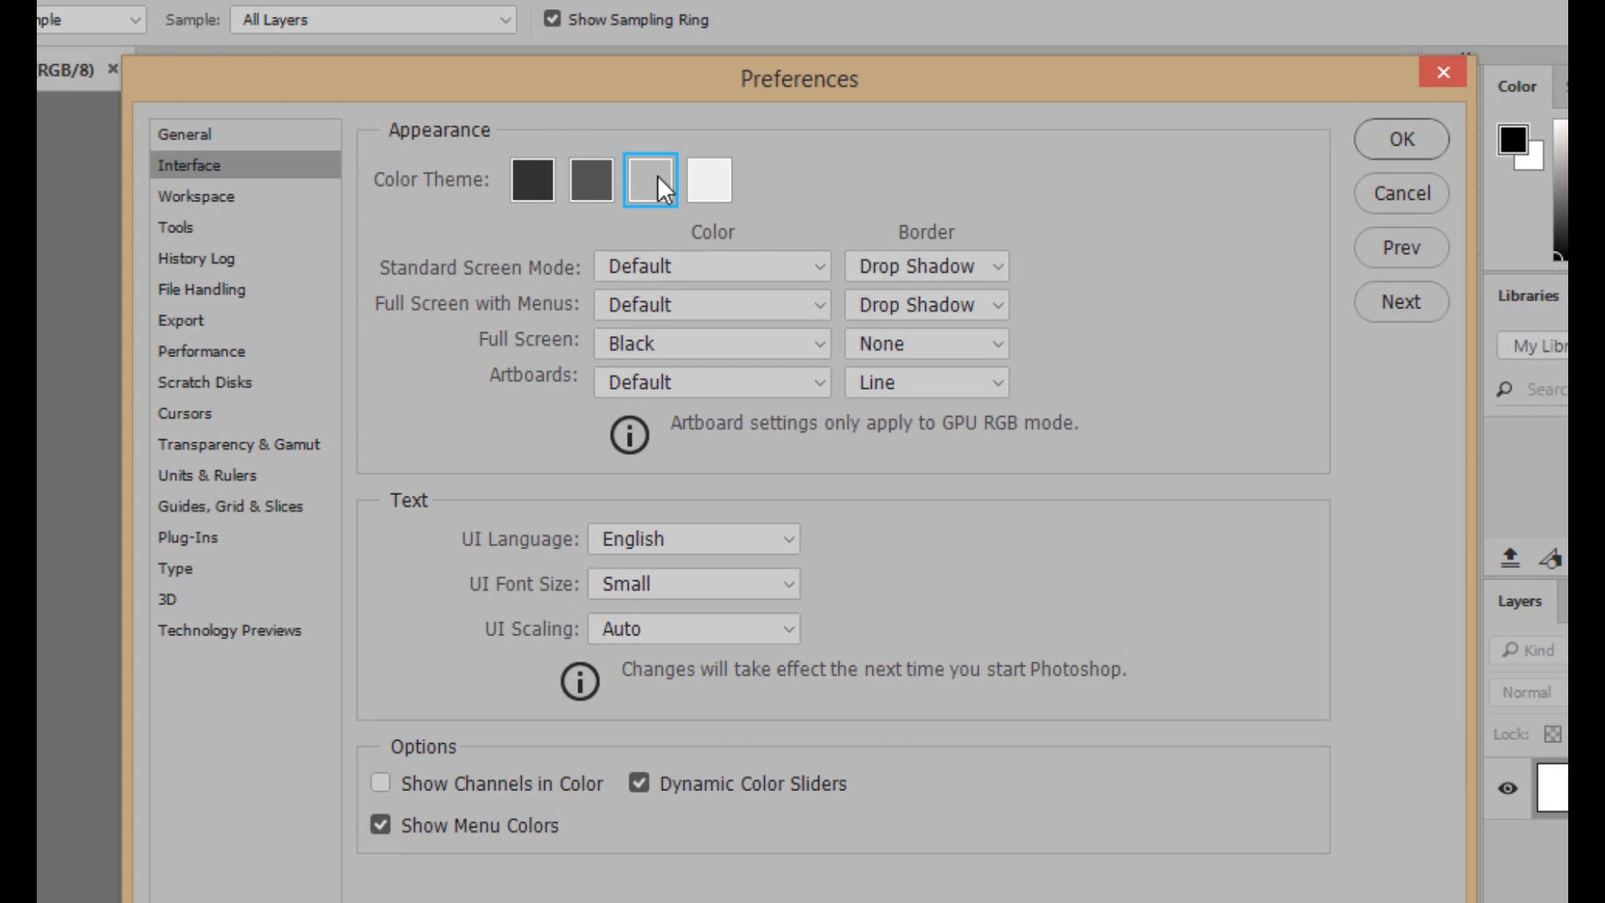
pyautogui.click(609, 177)
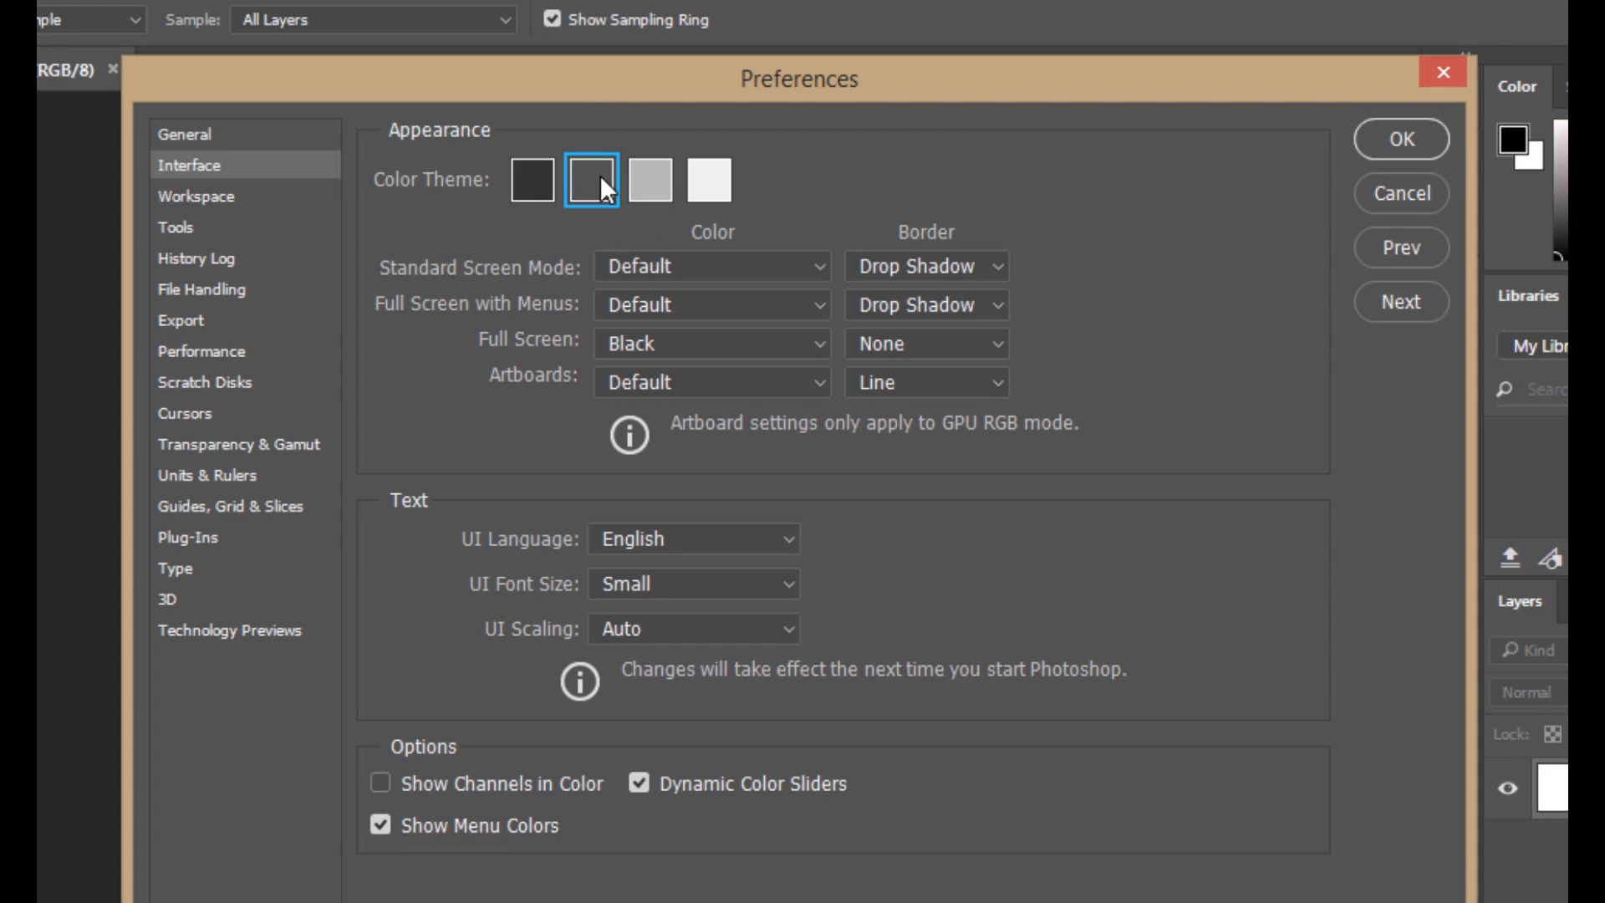
pyautogui.click(531, 180)
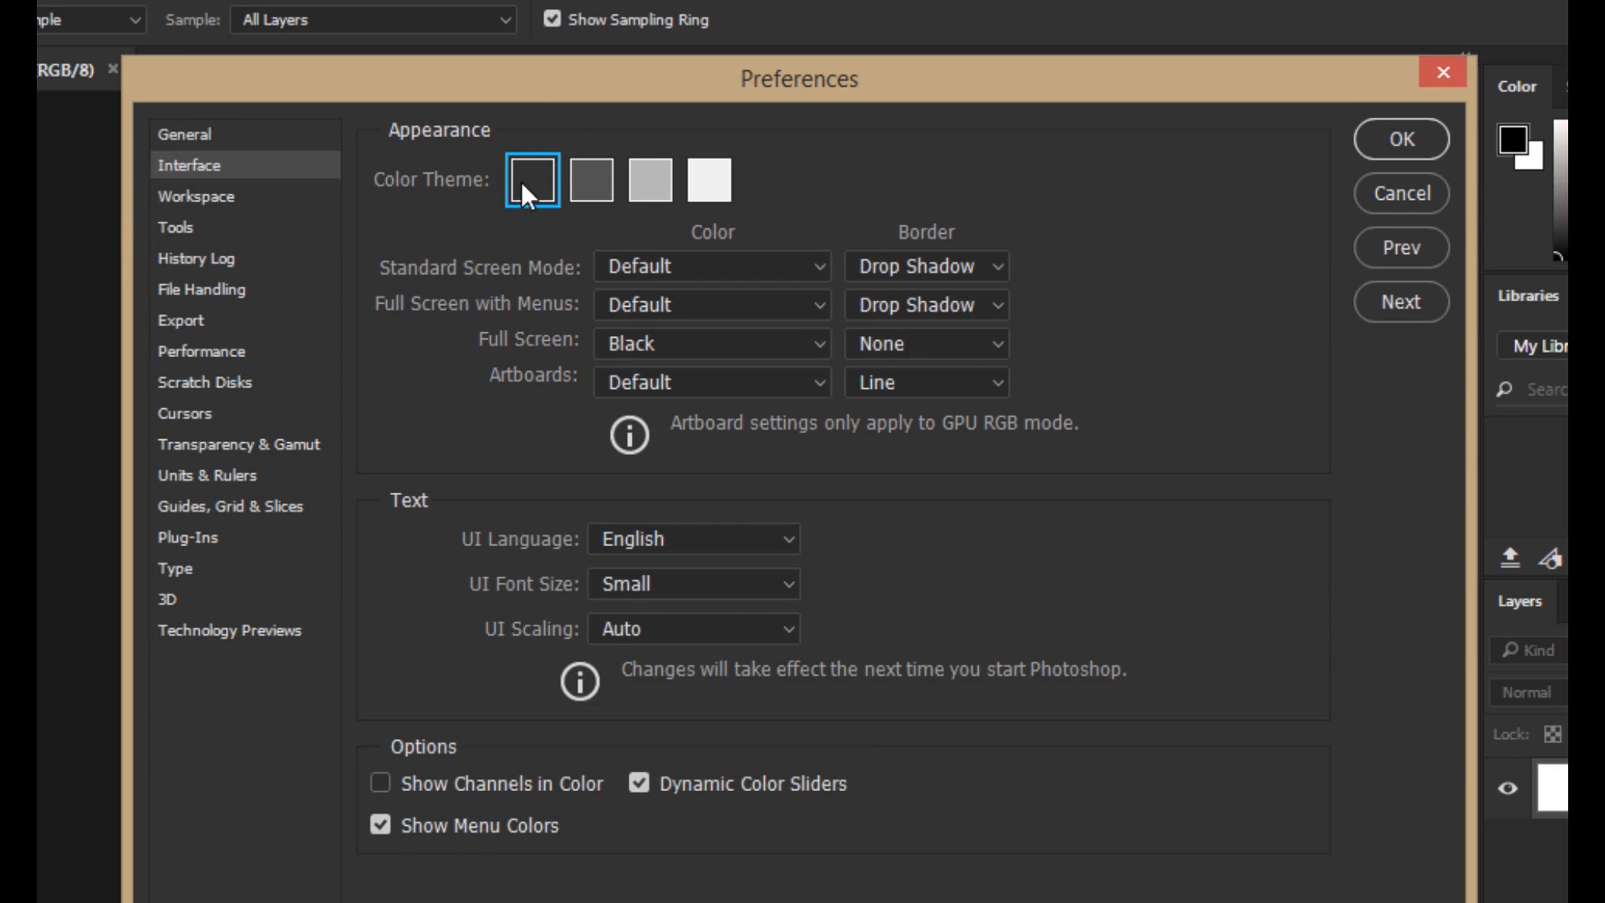
# View the Workspace and Tools preferences, and set automatic recovery saving to every 5 Minutes in the File Handling preferences
pyautogui.click(213, 196)
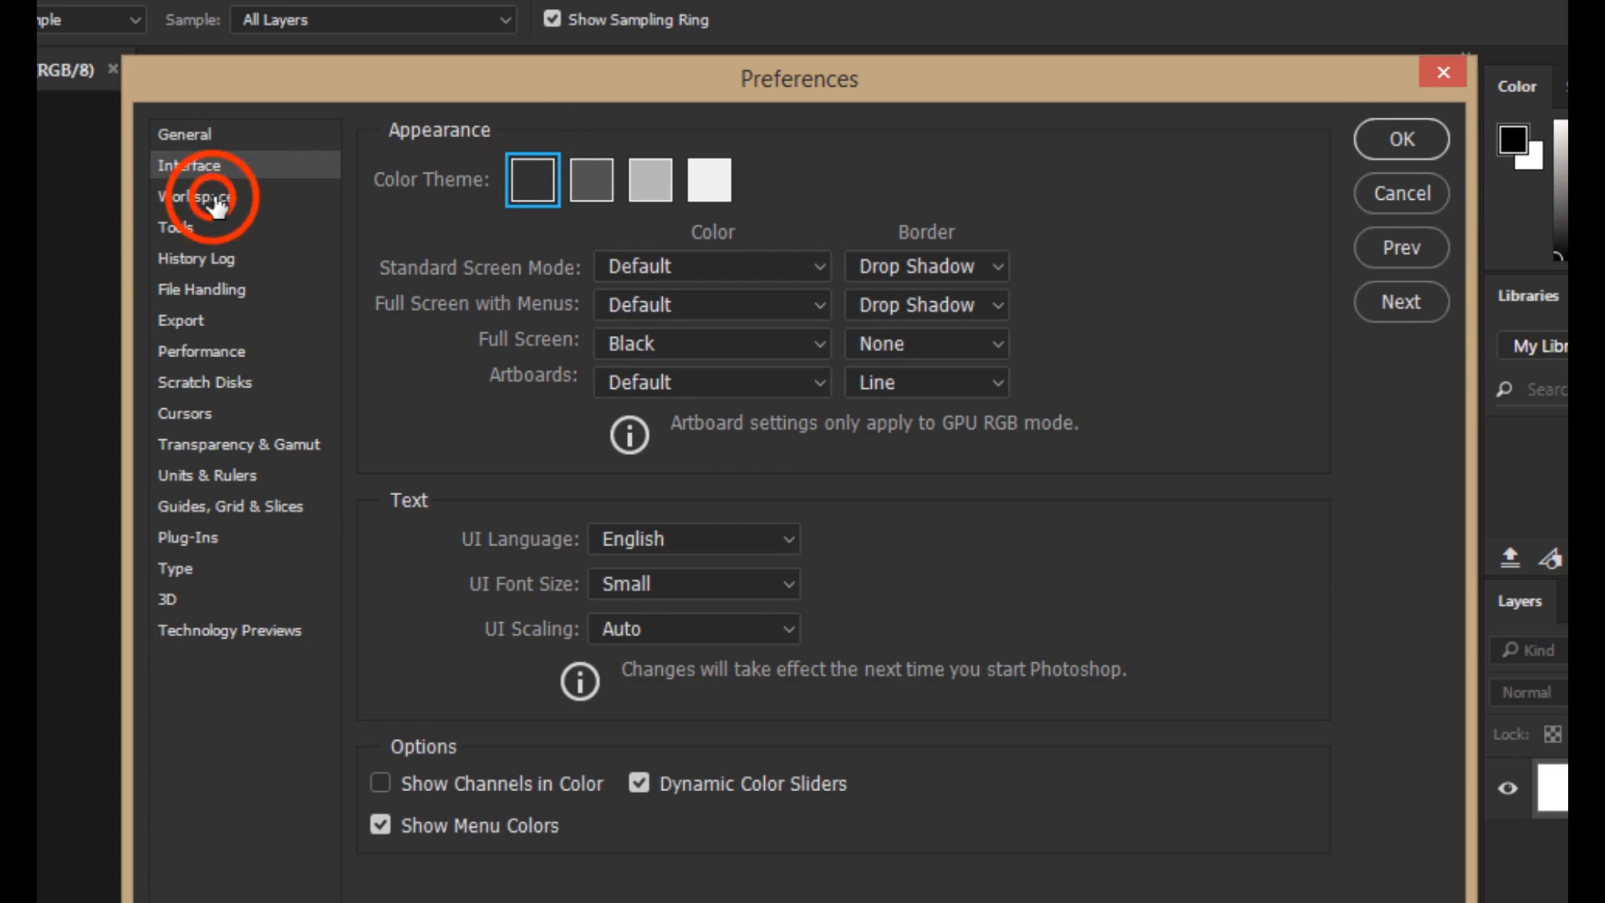
pyautogui.click(201, 229)
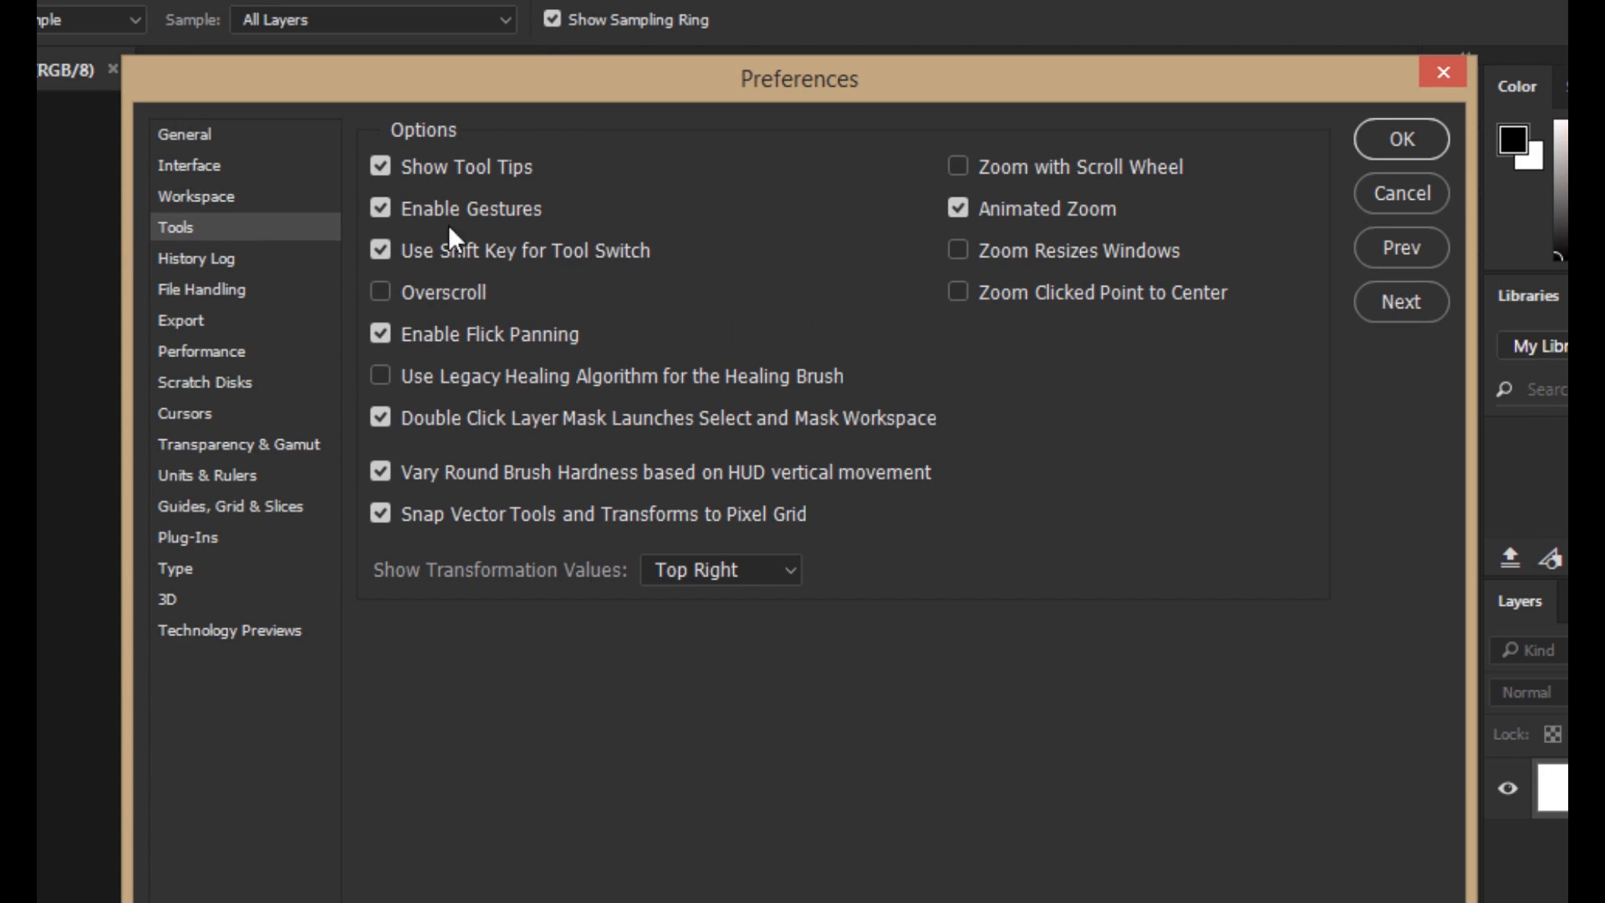
pyautogui.click(219, 288)
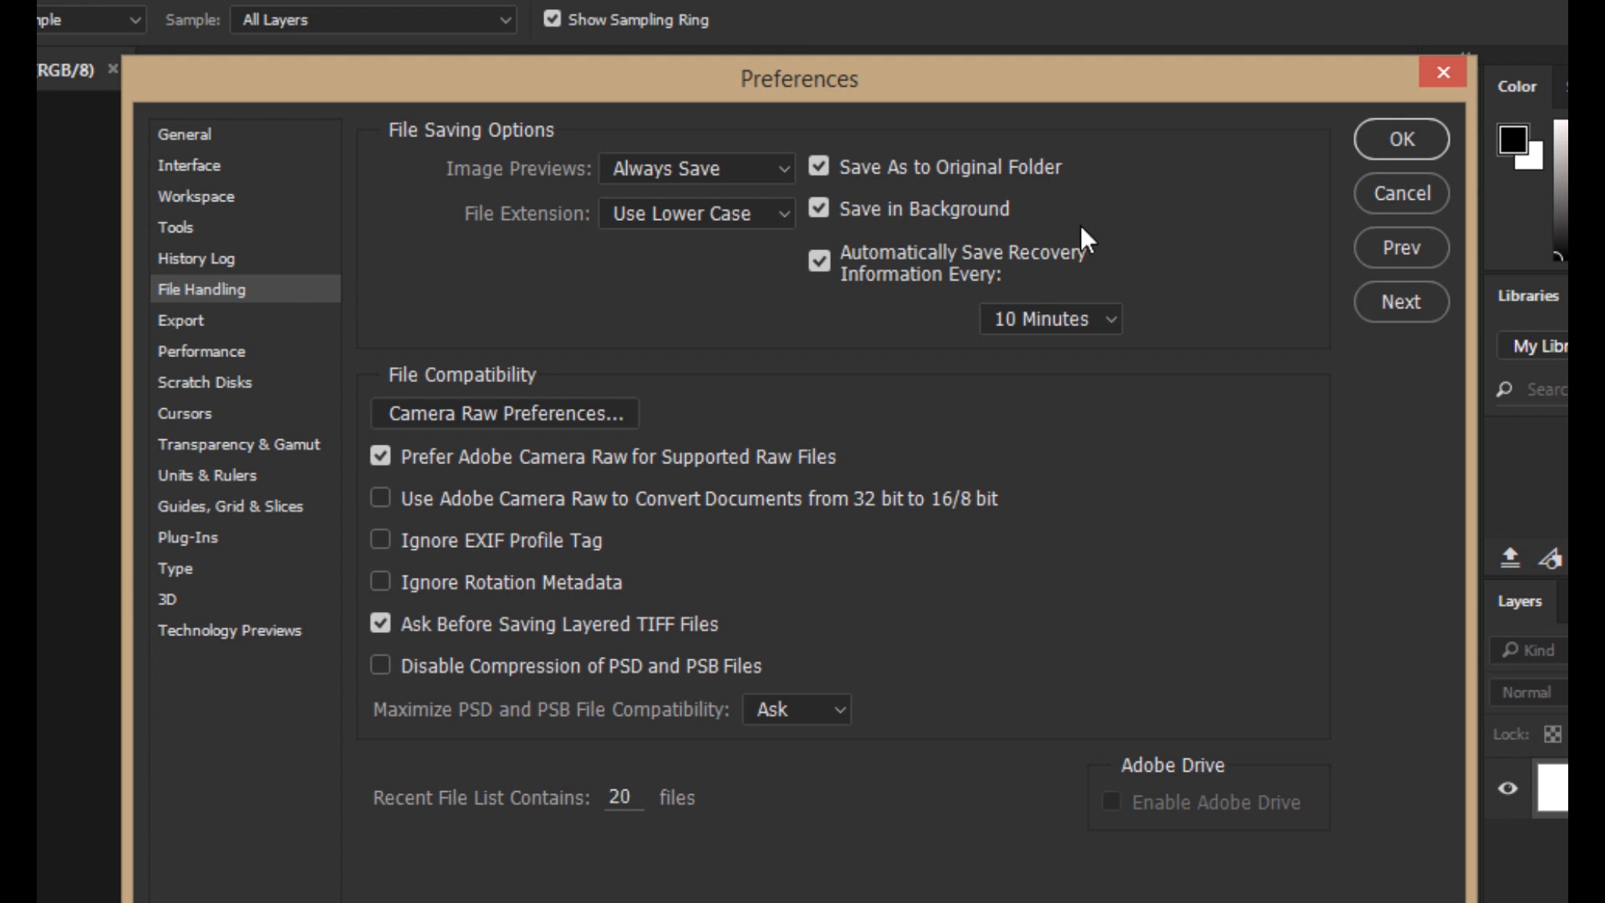
pyautogui.click(1100, 316)
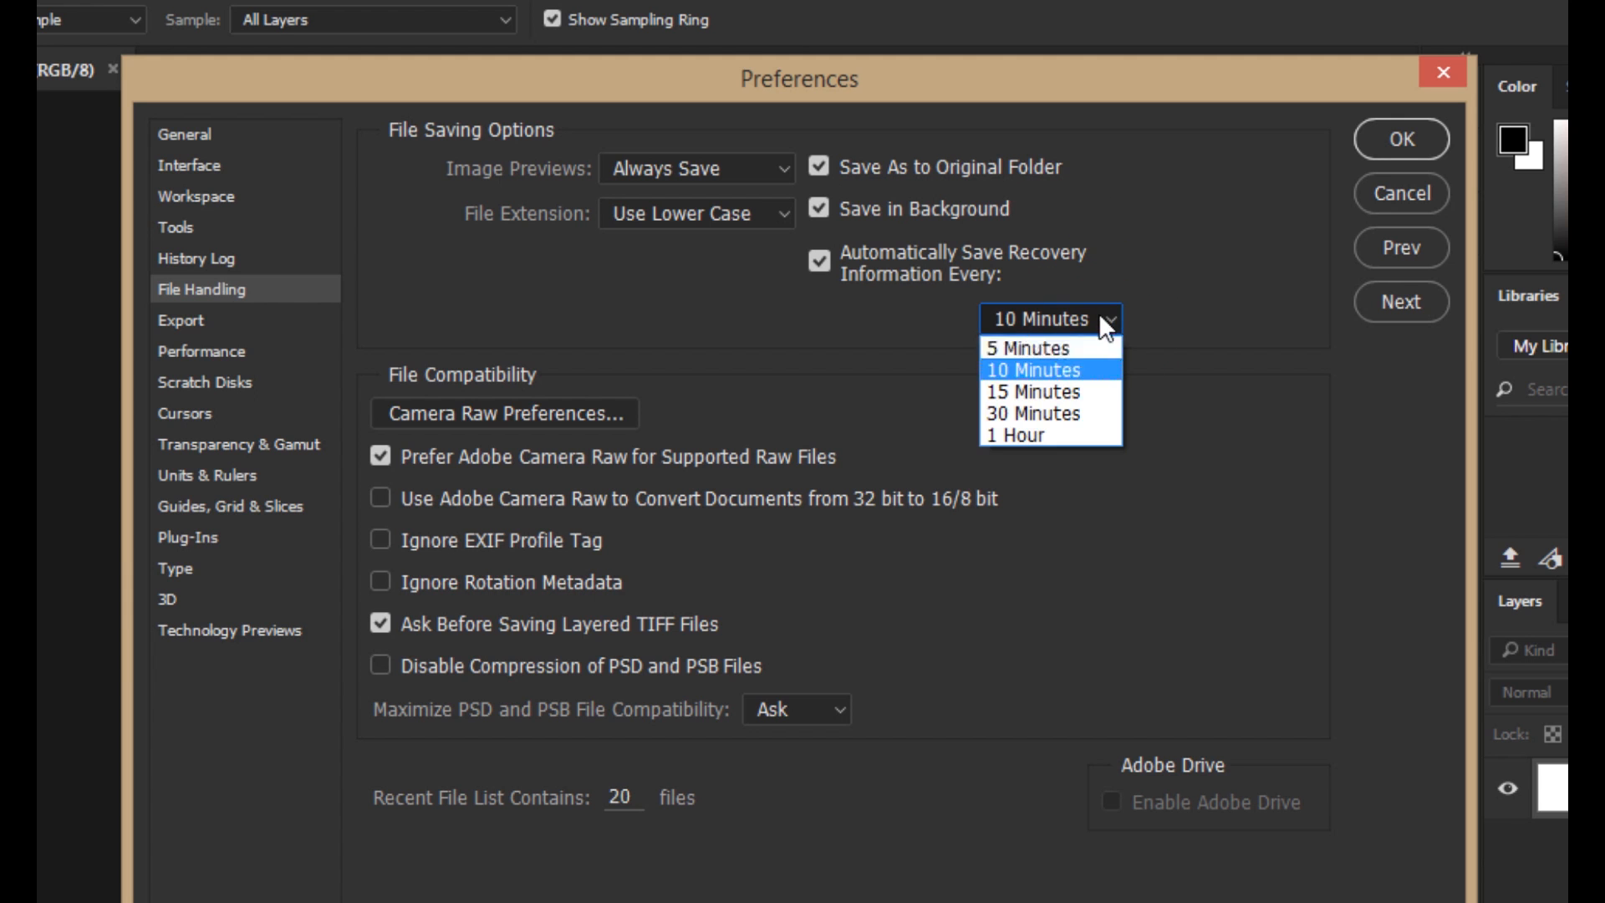
pyautogui.click(1068, 343)
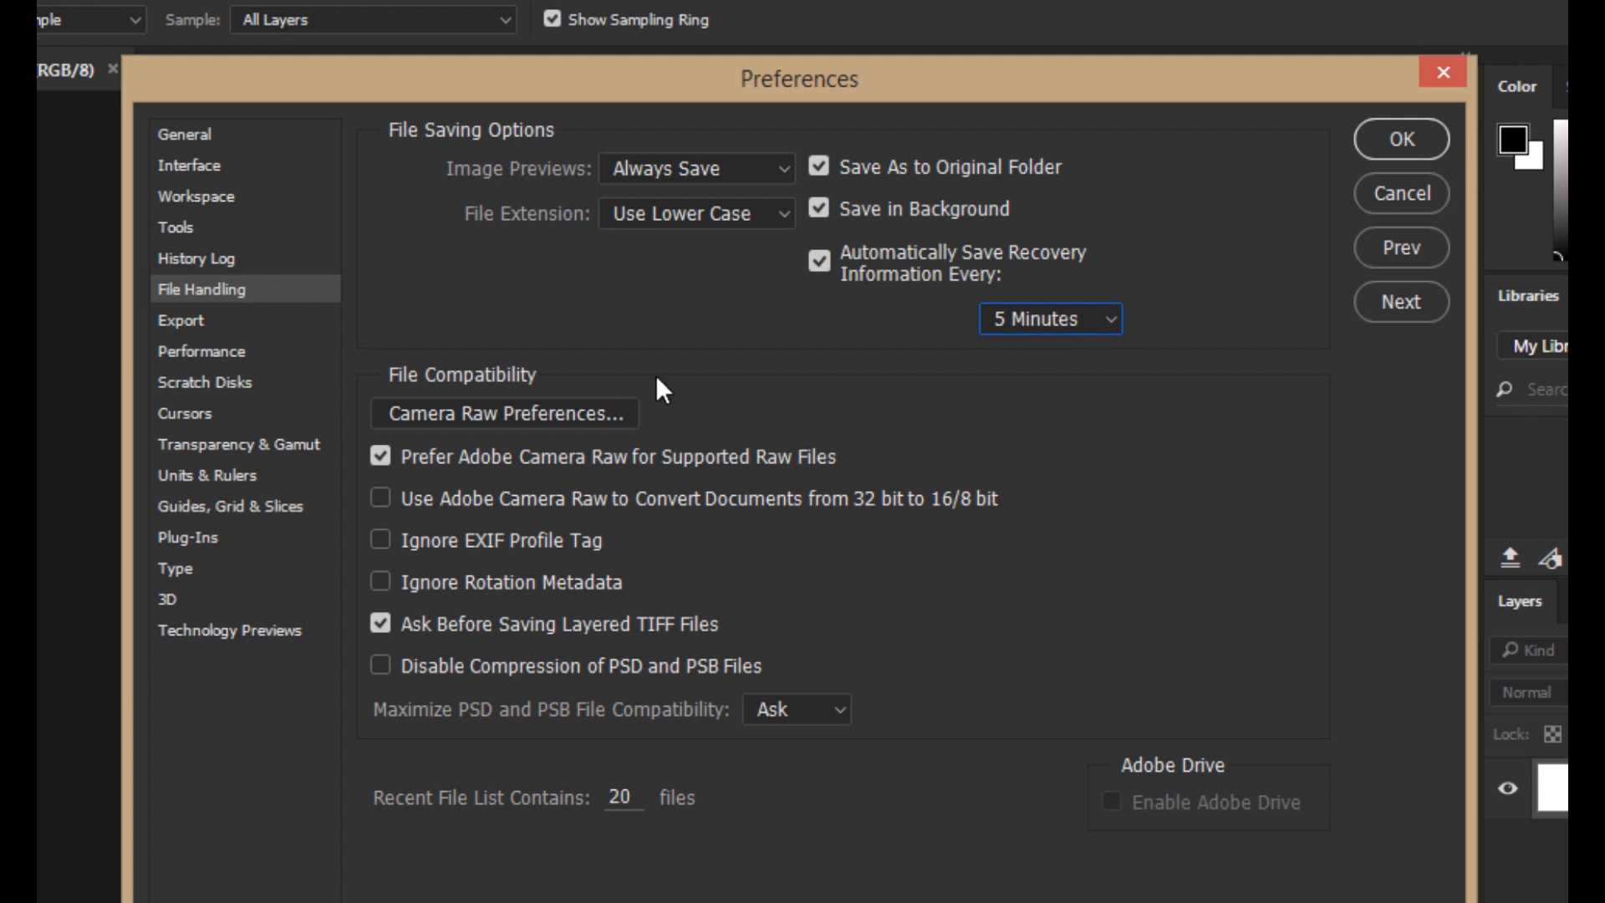
# Review the Quick Export Format choices in the Export preferences, keeping PNG
pyautogui.click(199, 322)
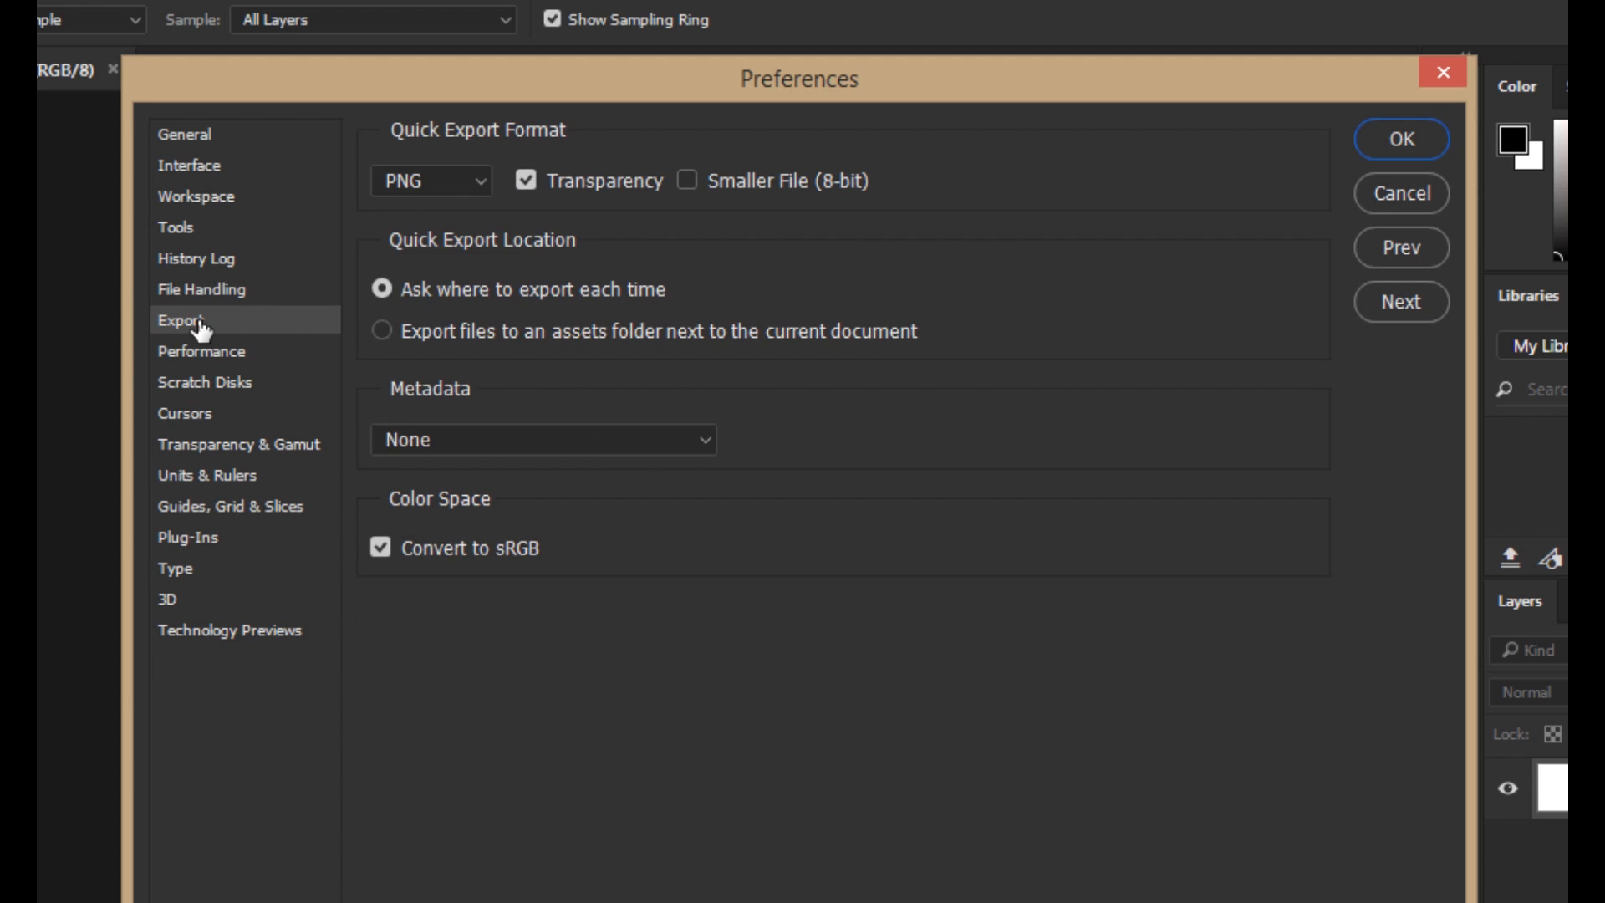
pyautogui.click(474, 184)
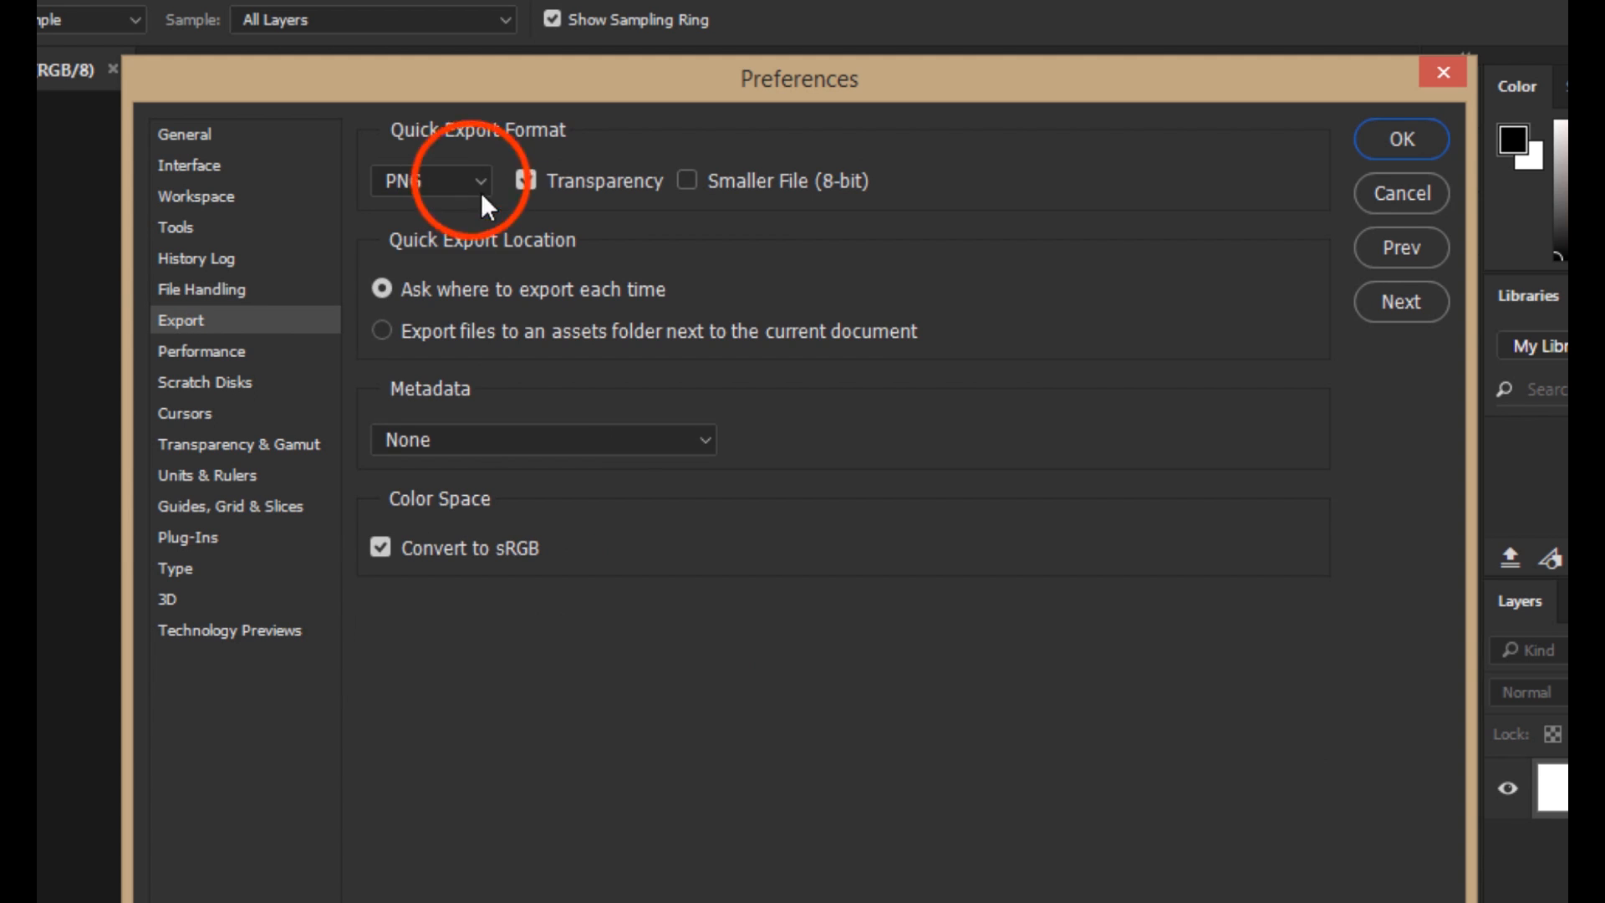
pyautogui.click(445, 214)
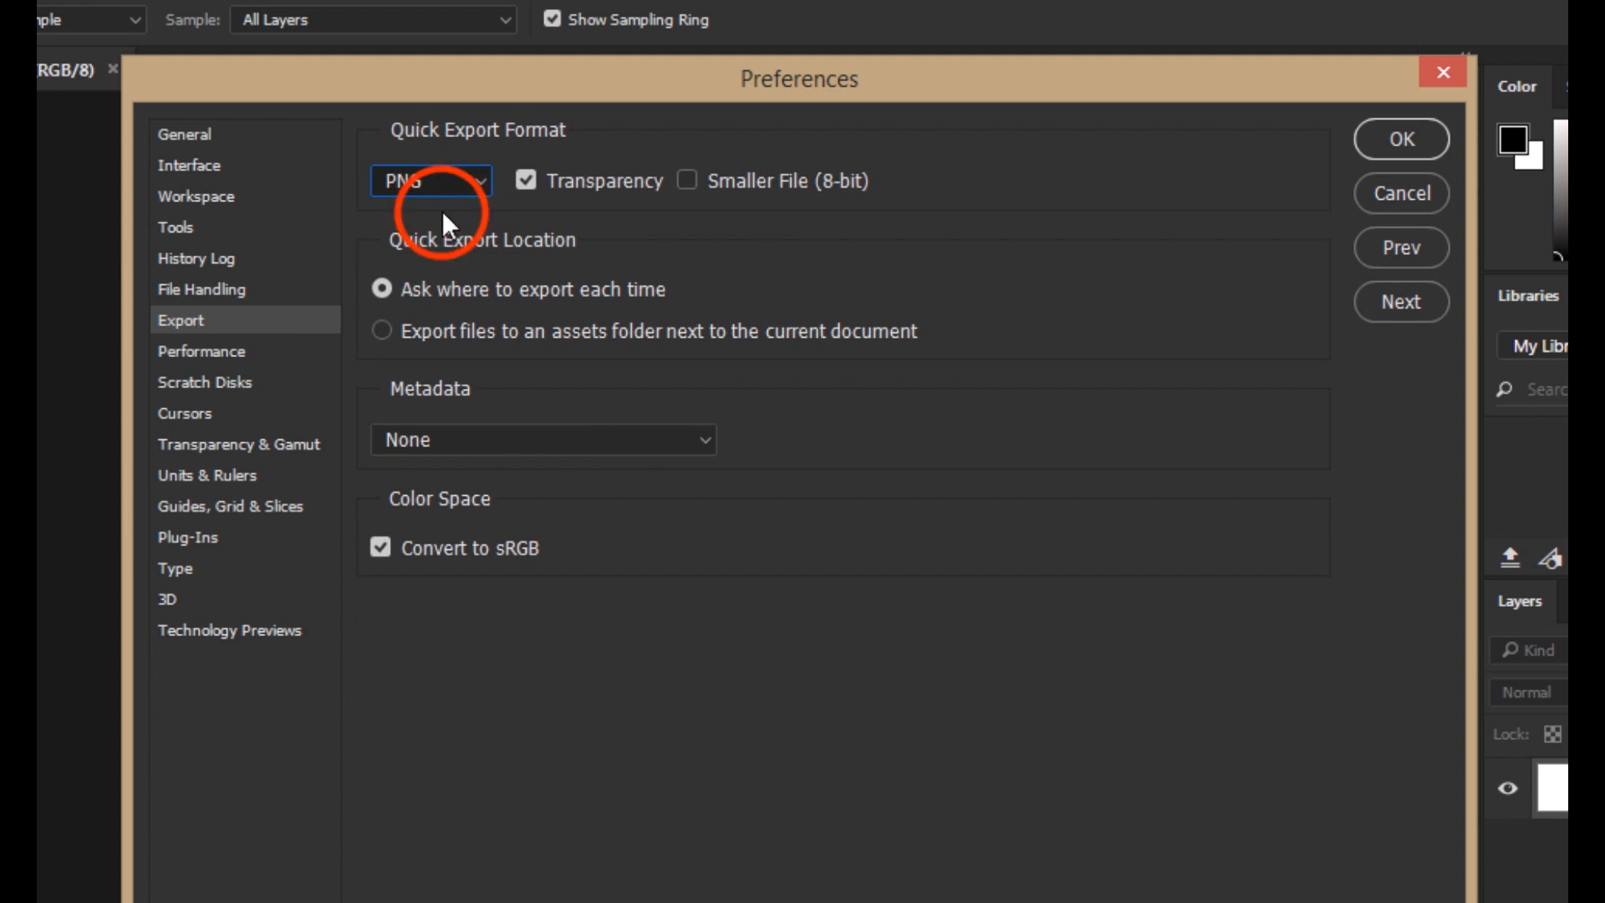
# In the Performance preferences, set Photoshop's memory usage to 4120 MB (80%) and the History States to 25
pyautogui.click(230, 352)
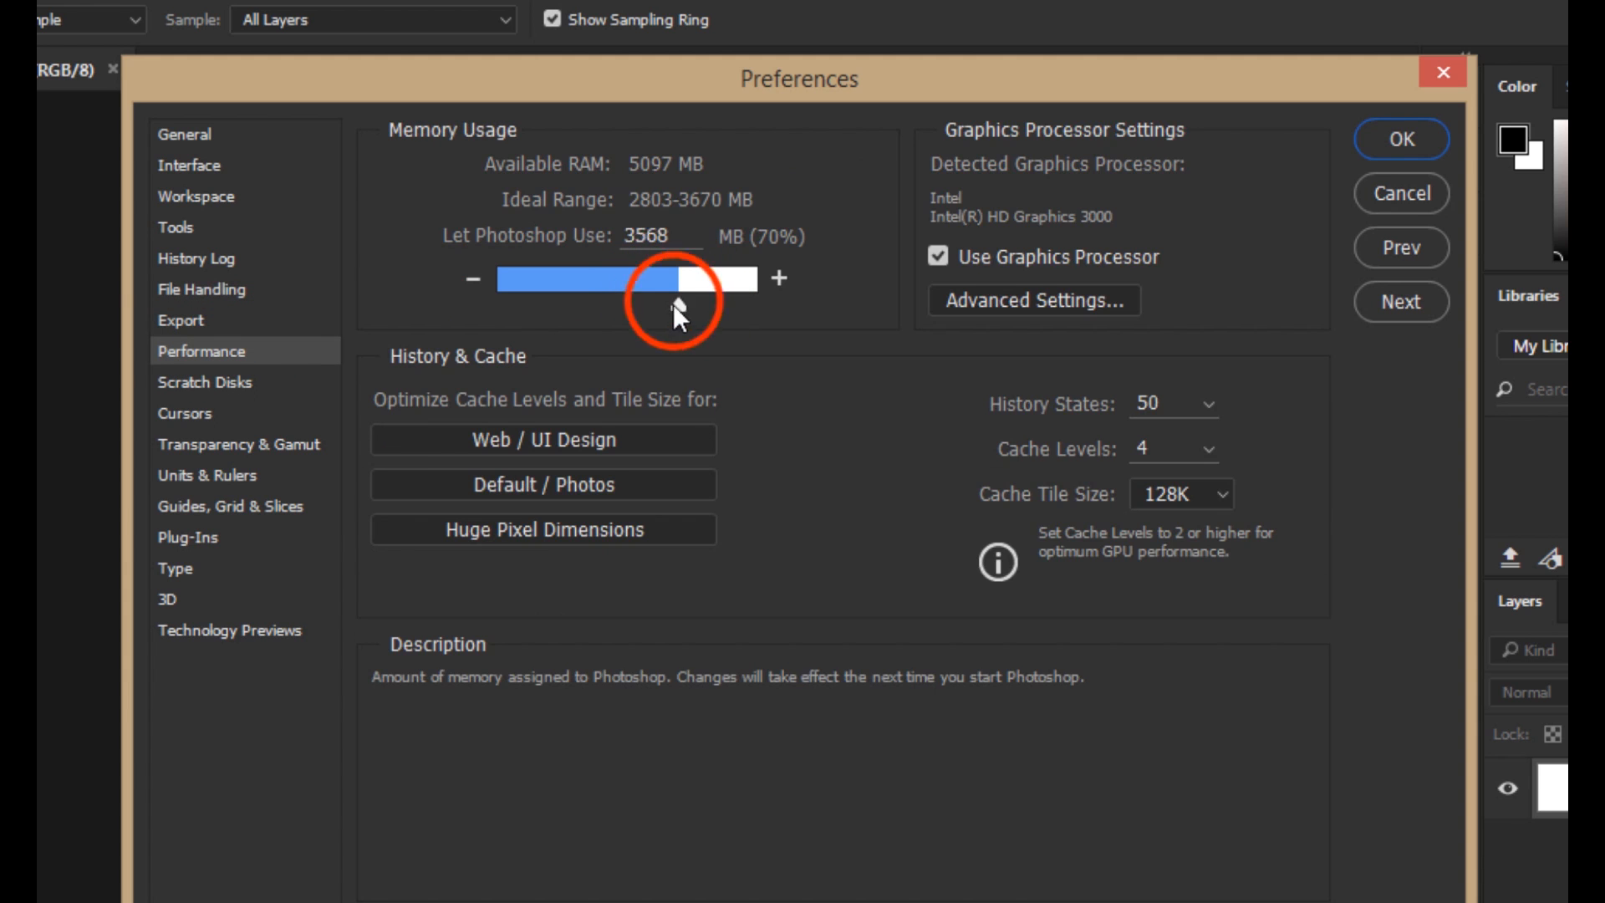
pyautogui.moveTo(673, 305); pyautogui.dragTo(707, 294)
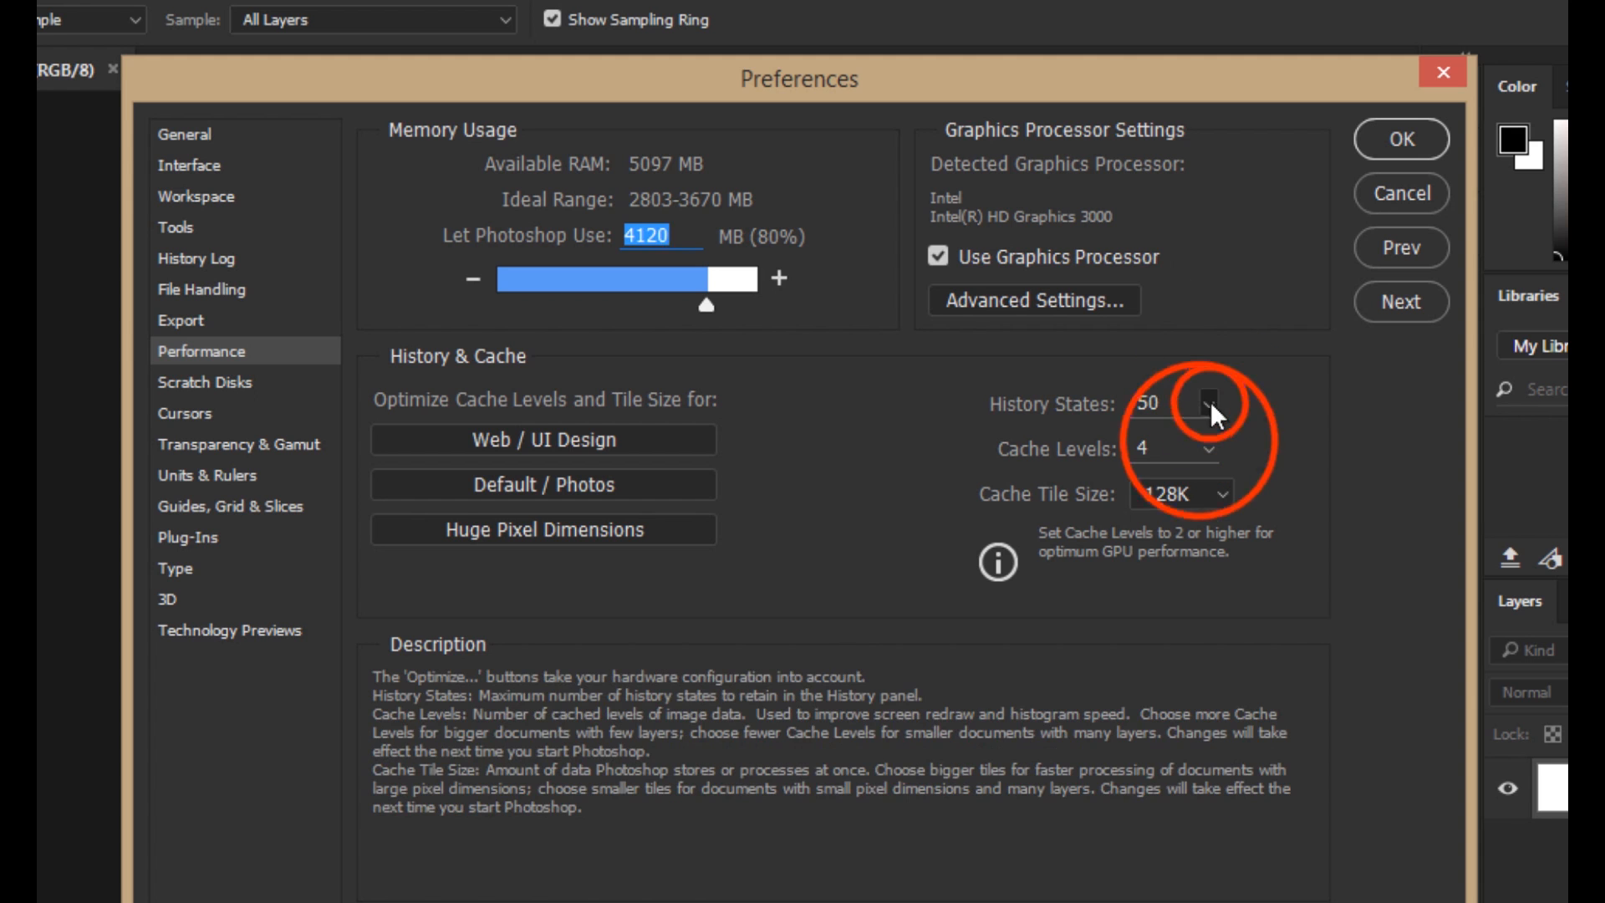
pyautogui.moveTo(1211, 401)
pyautogui.mouseDown()
pyautogui.moveTo(1210, 428)
pyautogui.moveTo(1184, 438)
pyautogui.mouseUp()
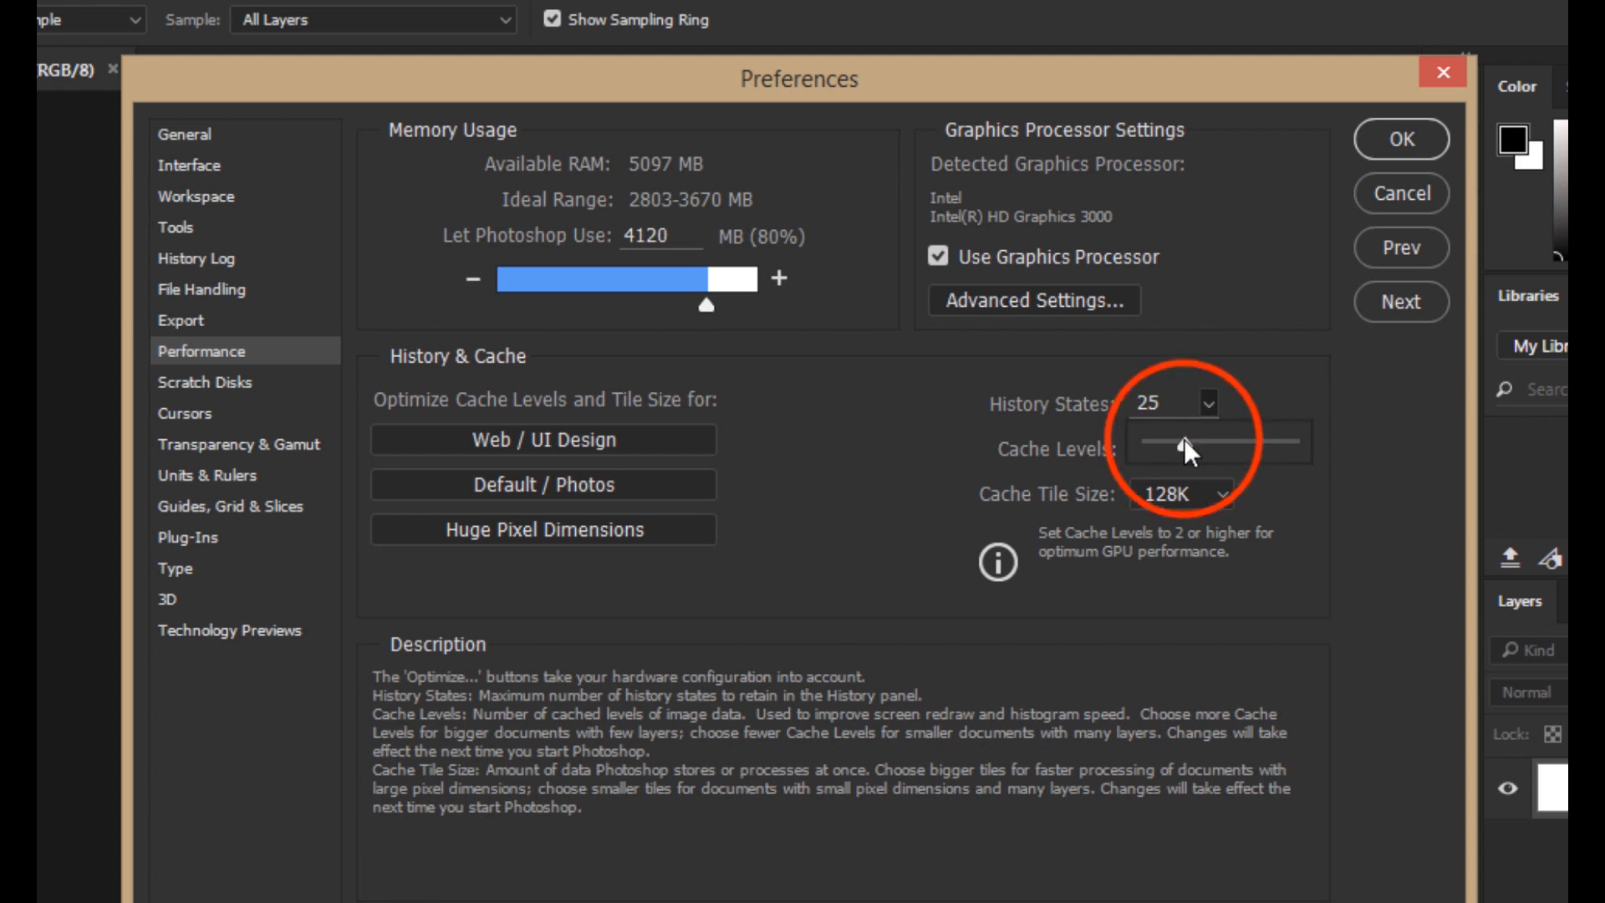
pyautogui.click(1246, 351)
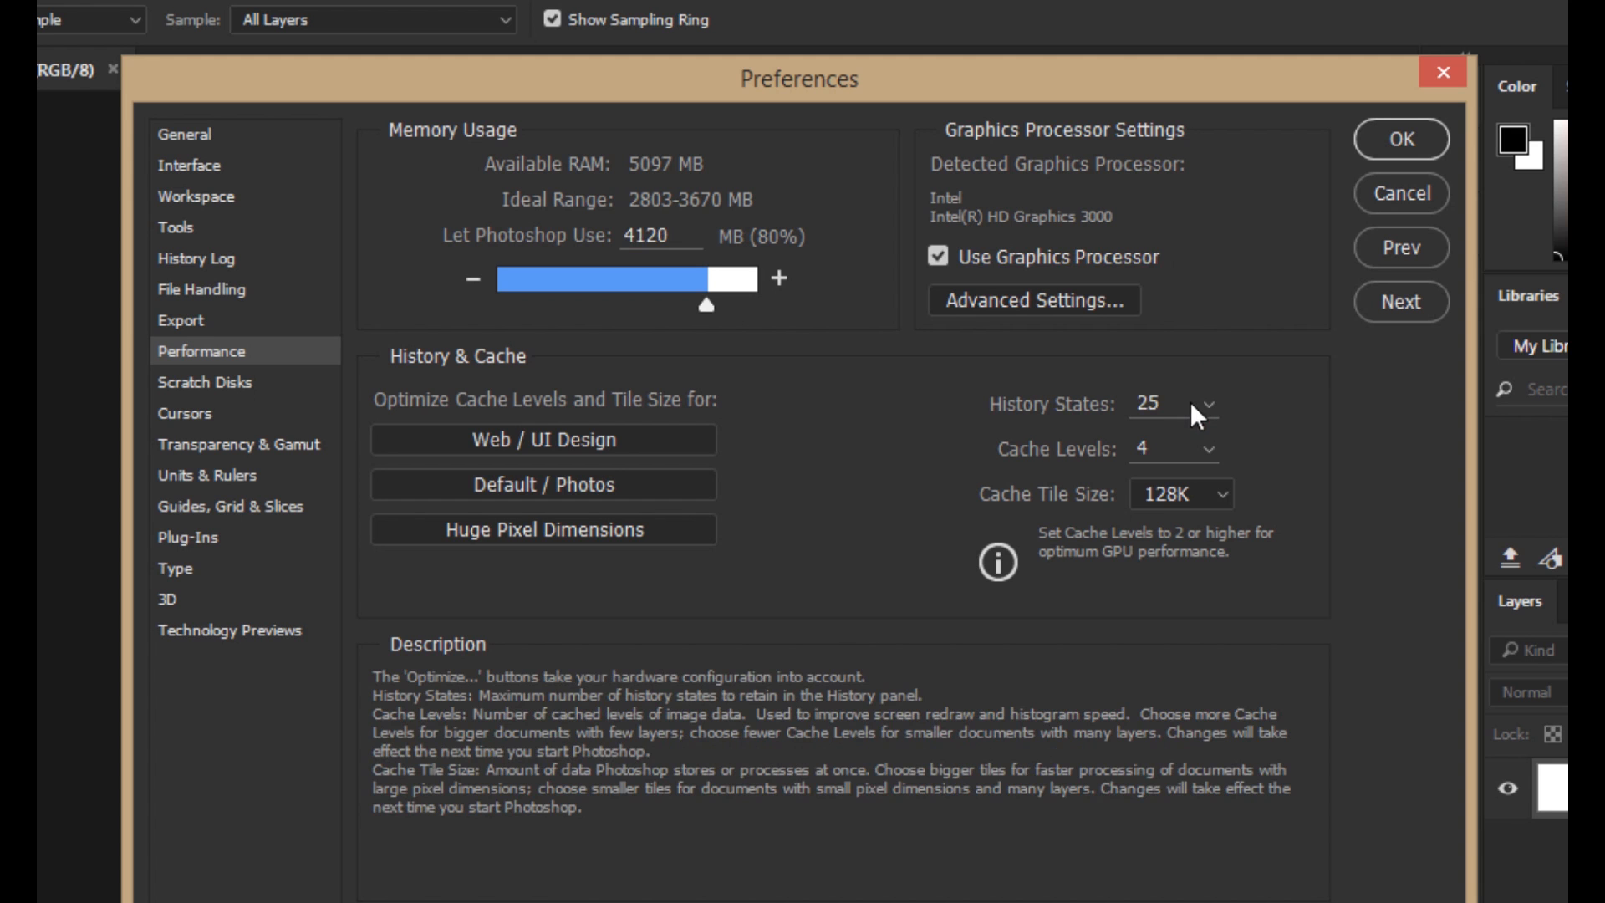
# Set the Cache Levels to 5
pyautogui.click(1208, 449)
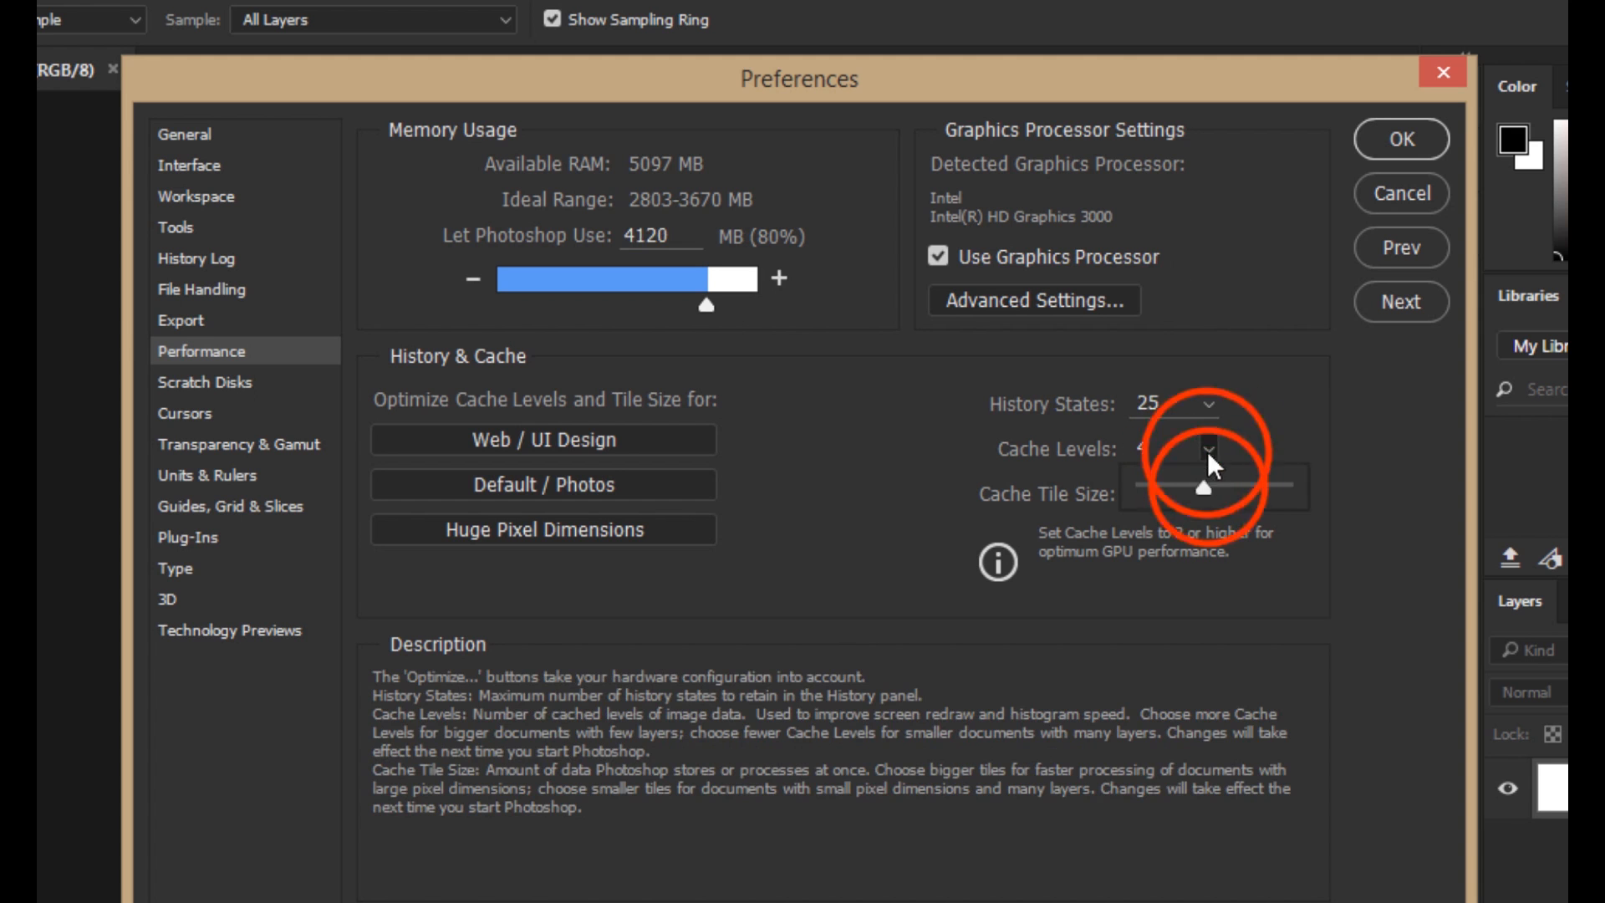
pyautogui.moveTo(1208, 485); pyautogui.dragTo(1222, 485)
pyautogui.click(1275, 403)
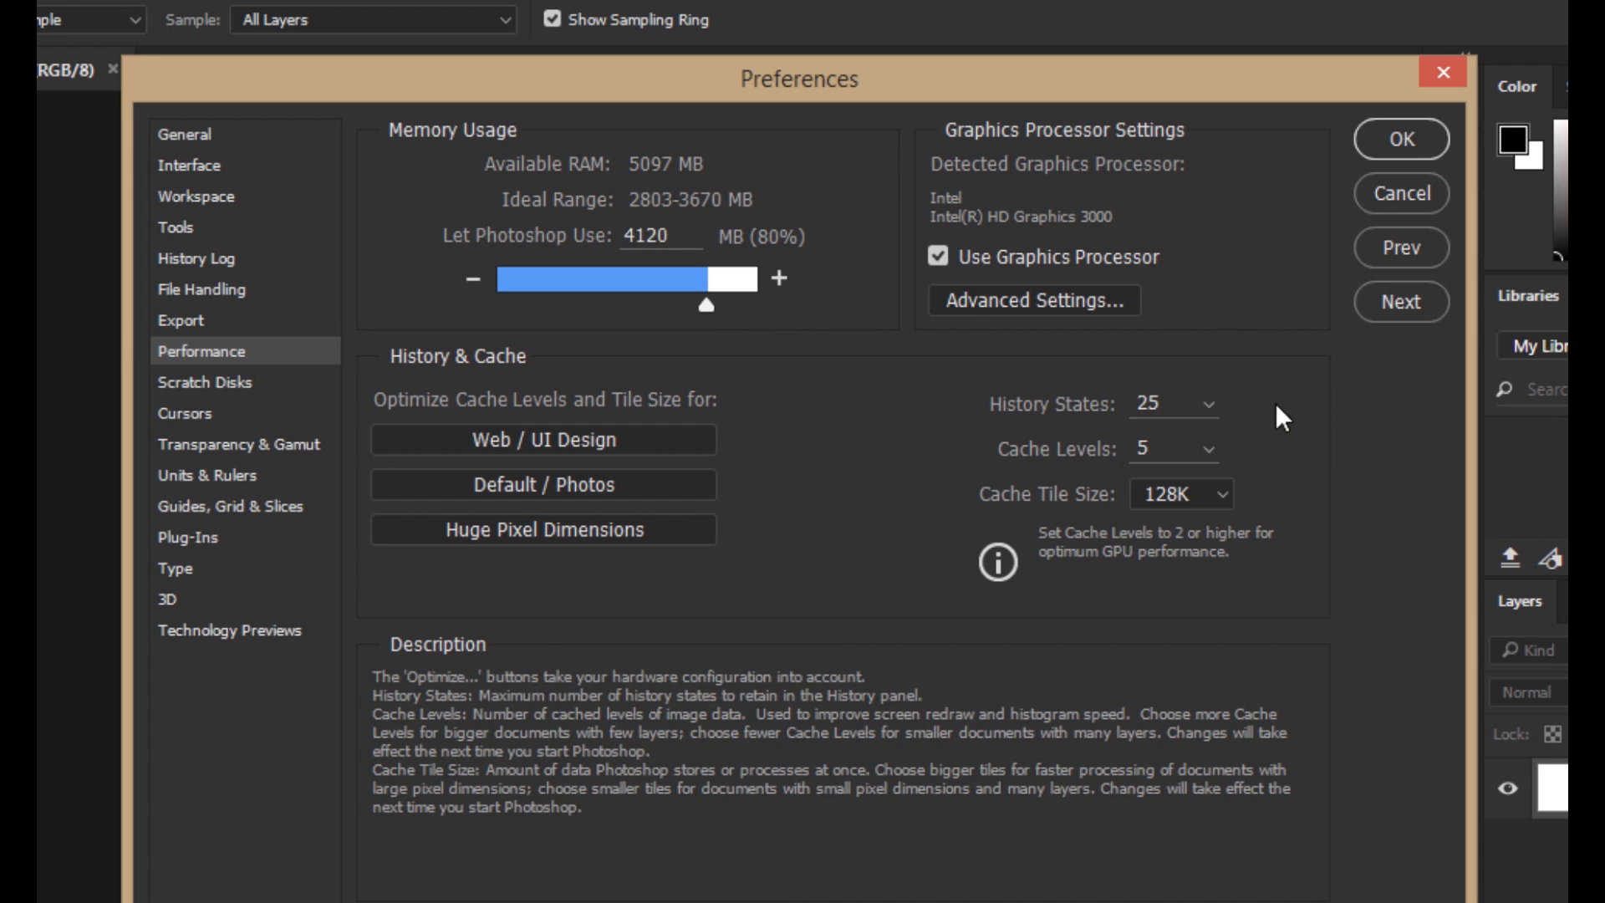
# Enable drive D:\ as a scratch disk, and view the Transparency & Gamut and Units & Rulers preferences
pyautogui.click(197, 389)
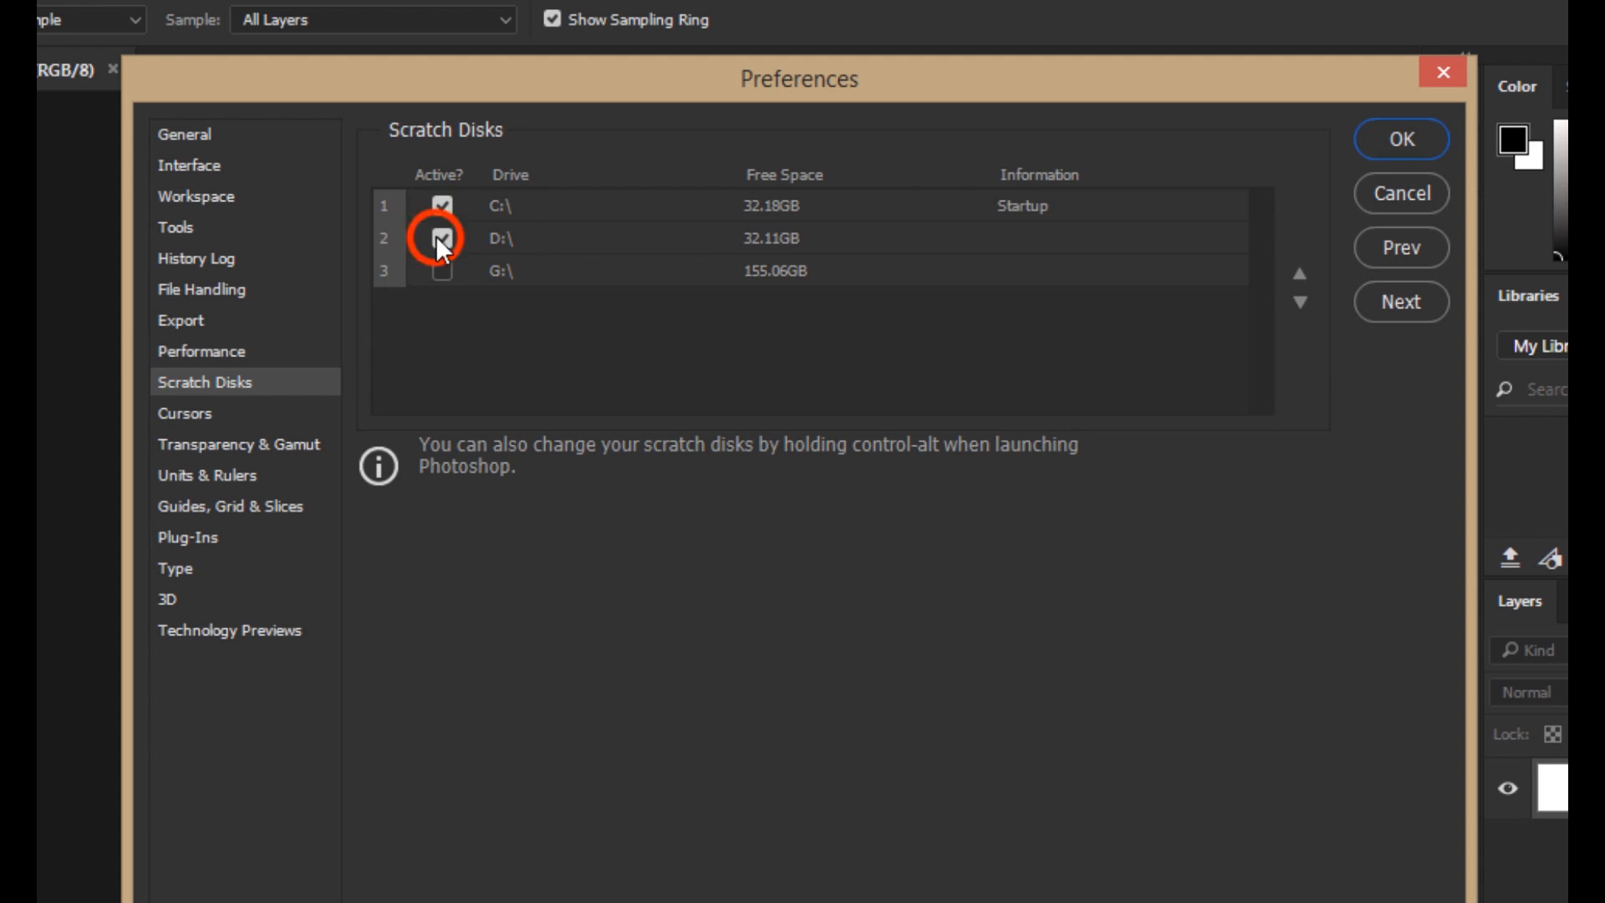
pyautogui.click(440, 238)
pyautogui.click(216, 451)
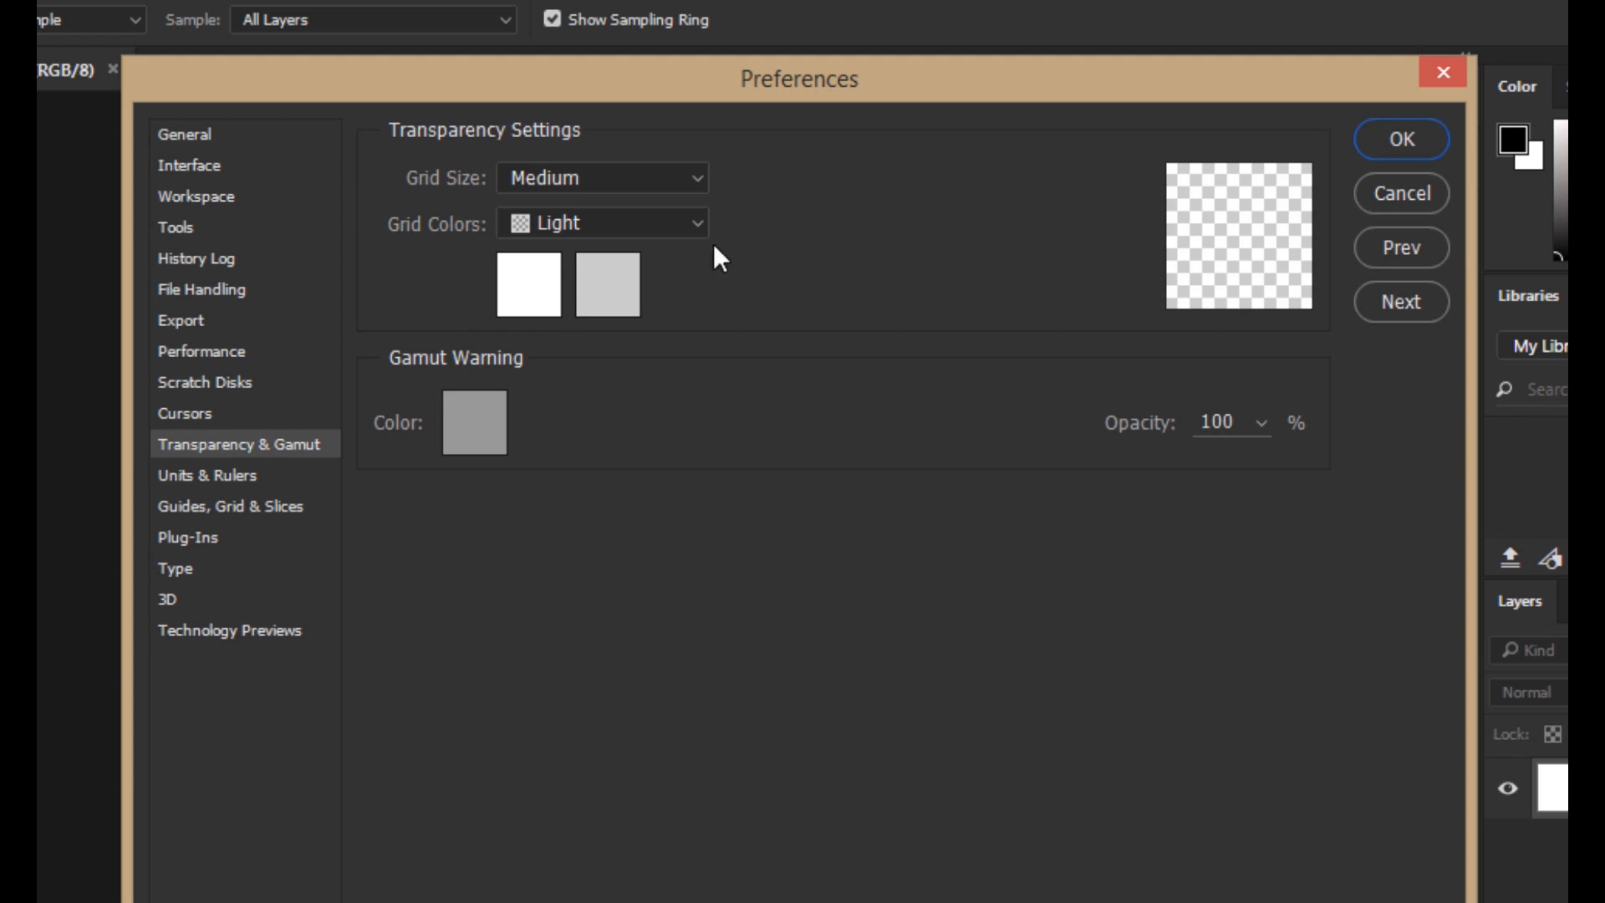
pyautogui.click(227, 478)
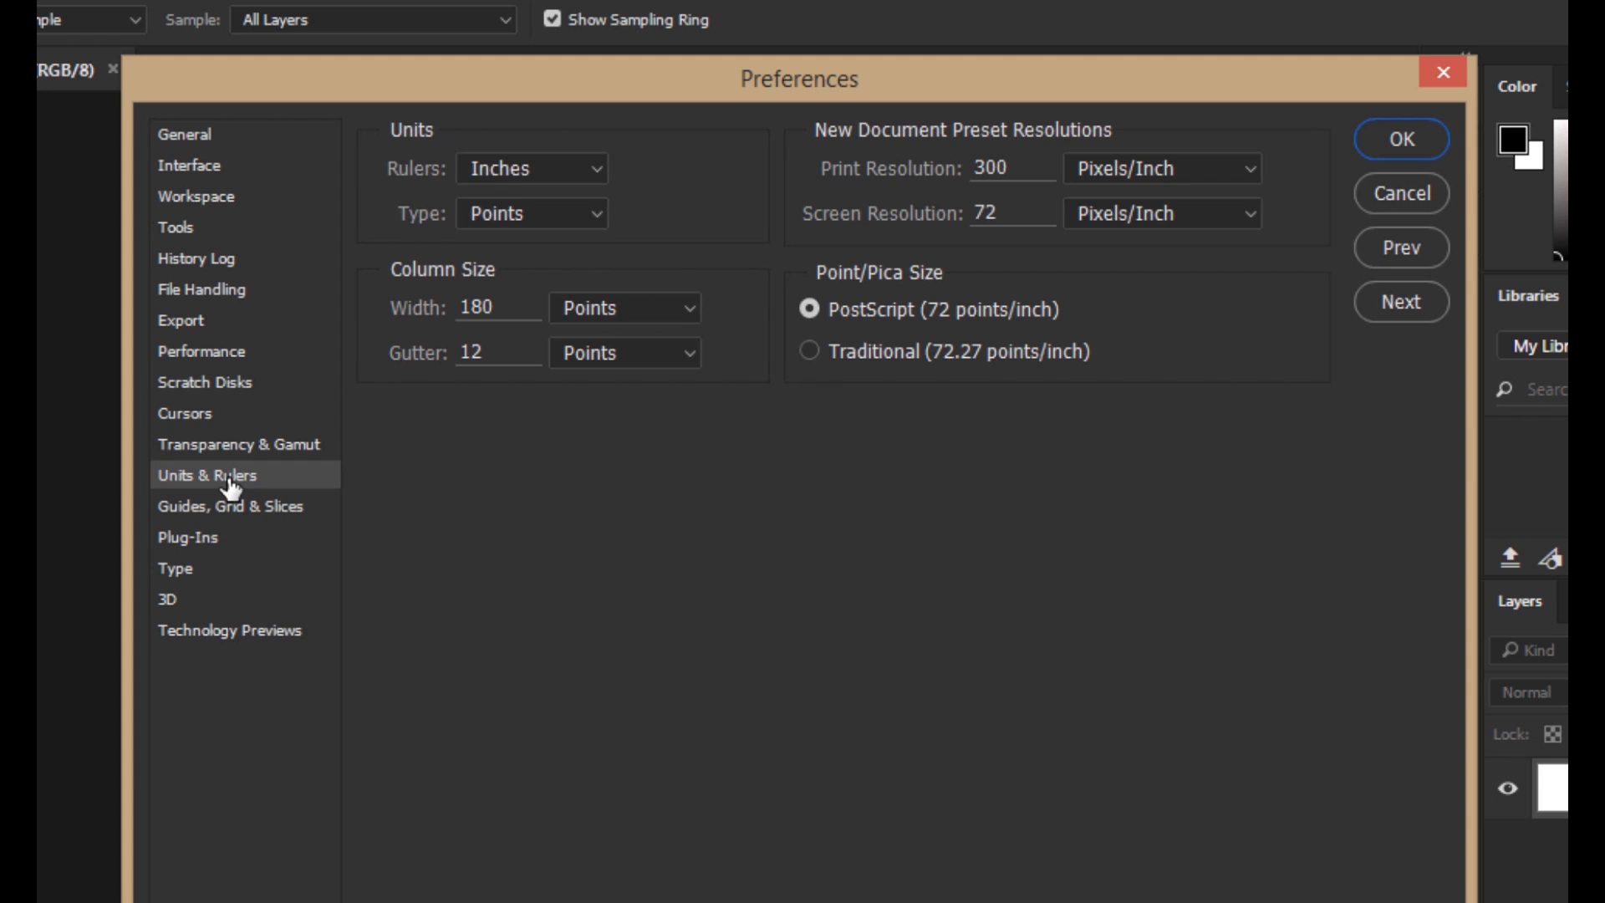
# In the Units & Rulers preferences, set both the Rulers and Type units to Pixels
pyautogui.click(599, 163)
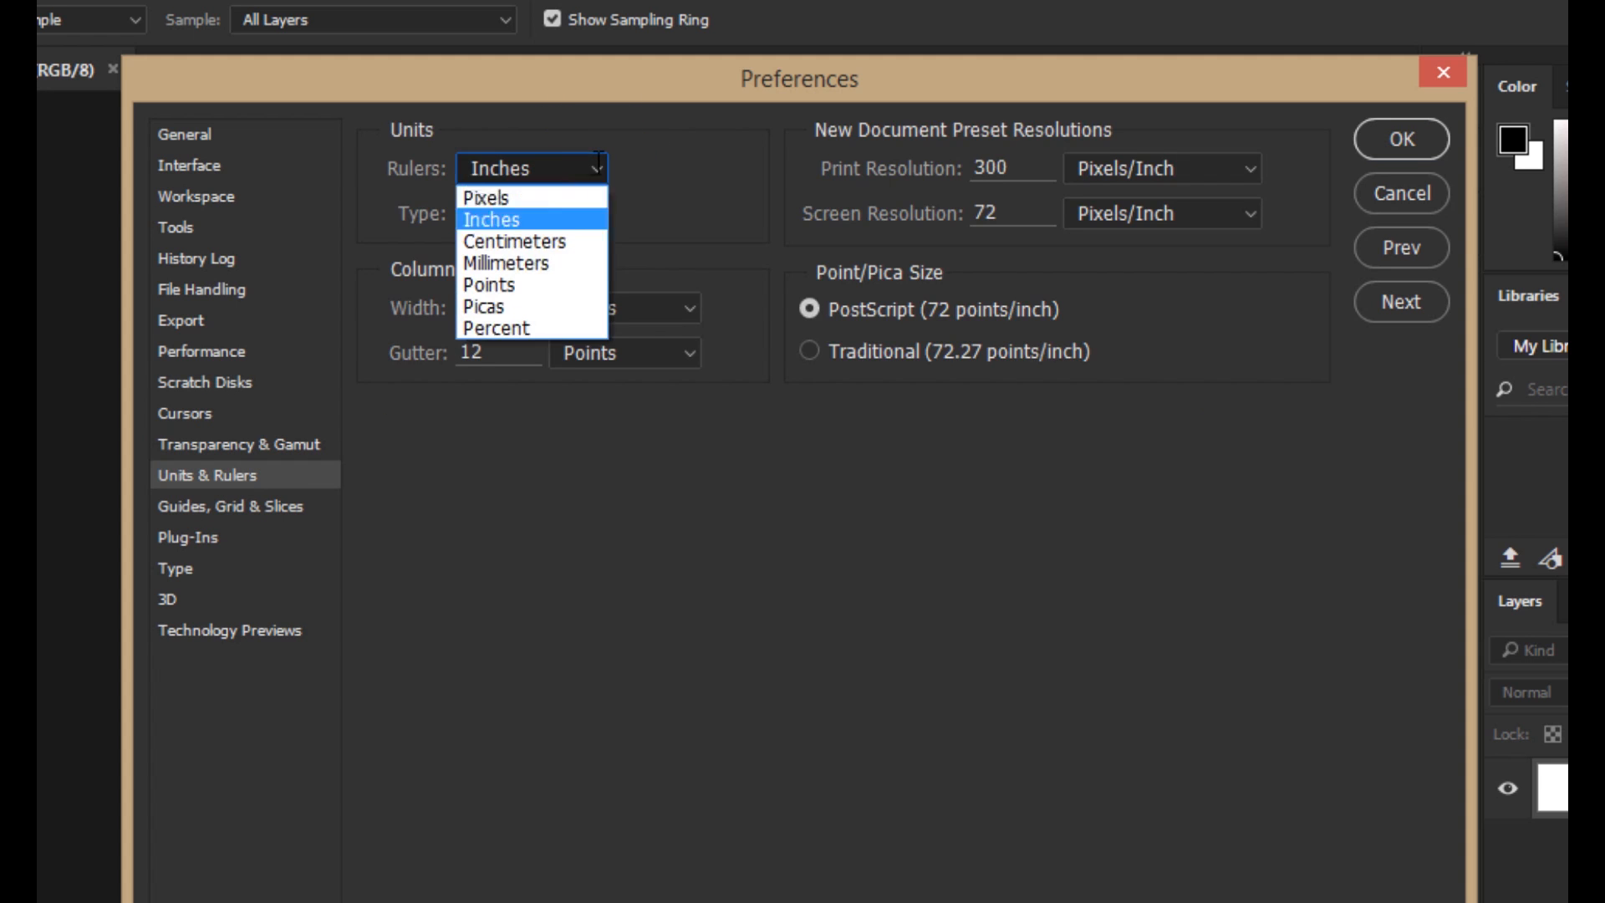
pyautogui.click(529, 196)
pyautogui.click(595, 211)
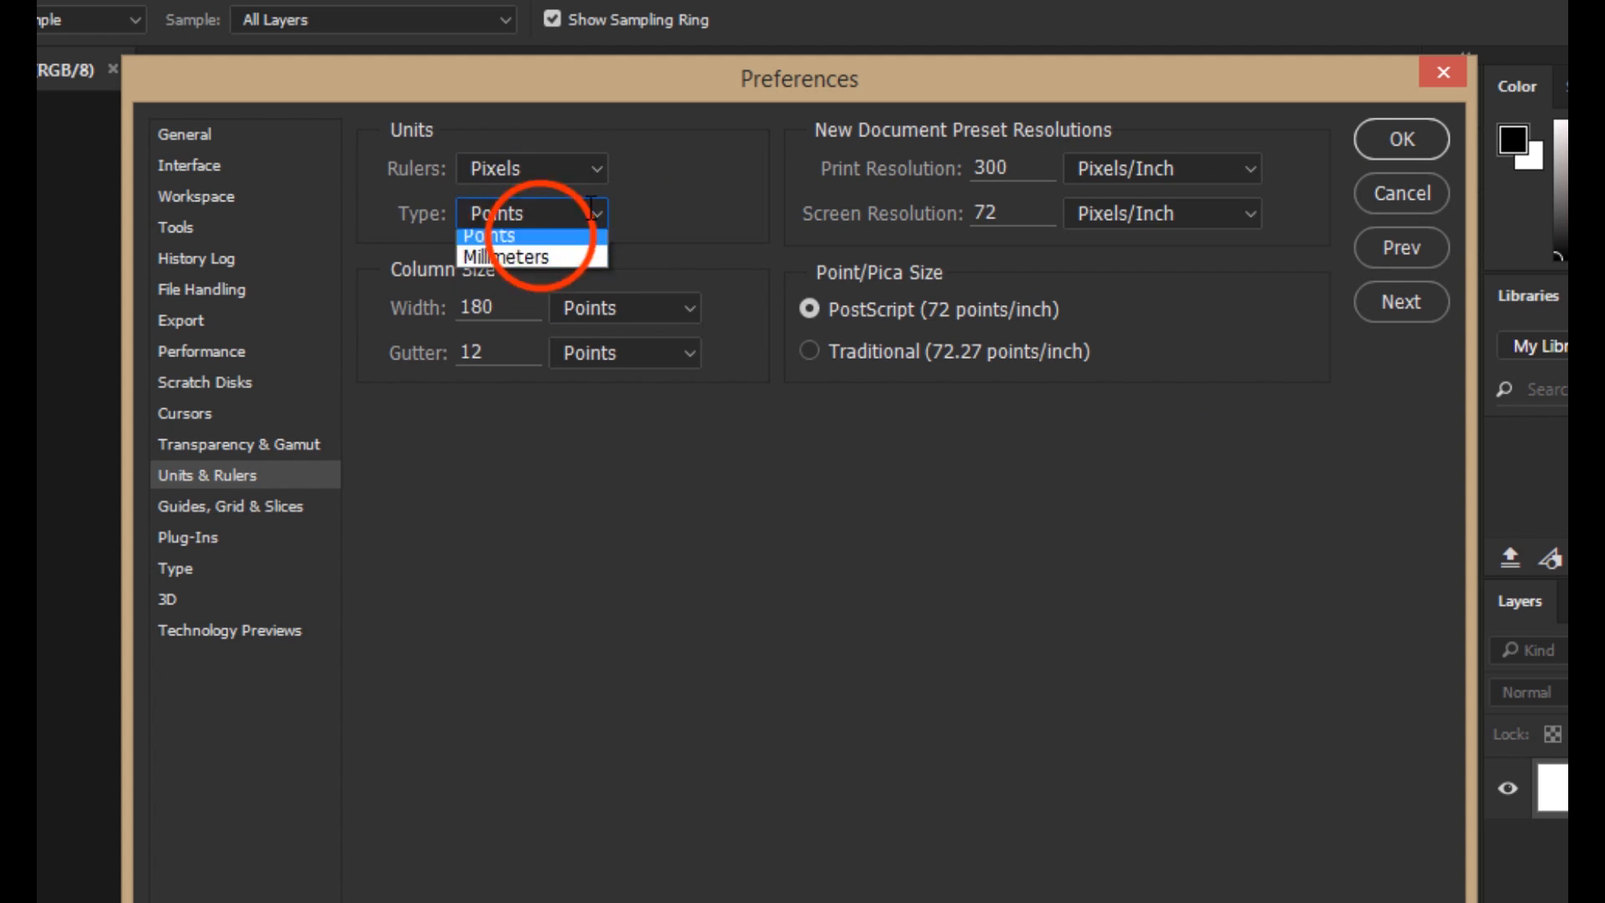
pyautogui.click(542, 234)
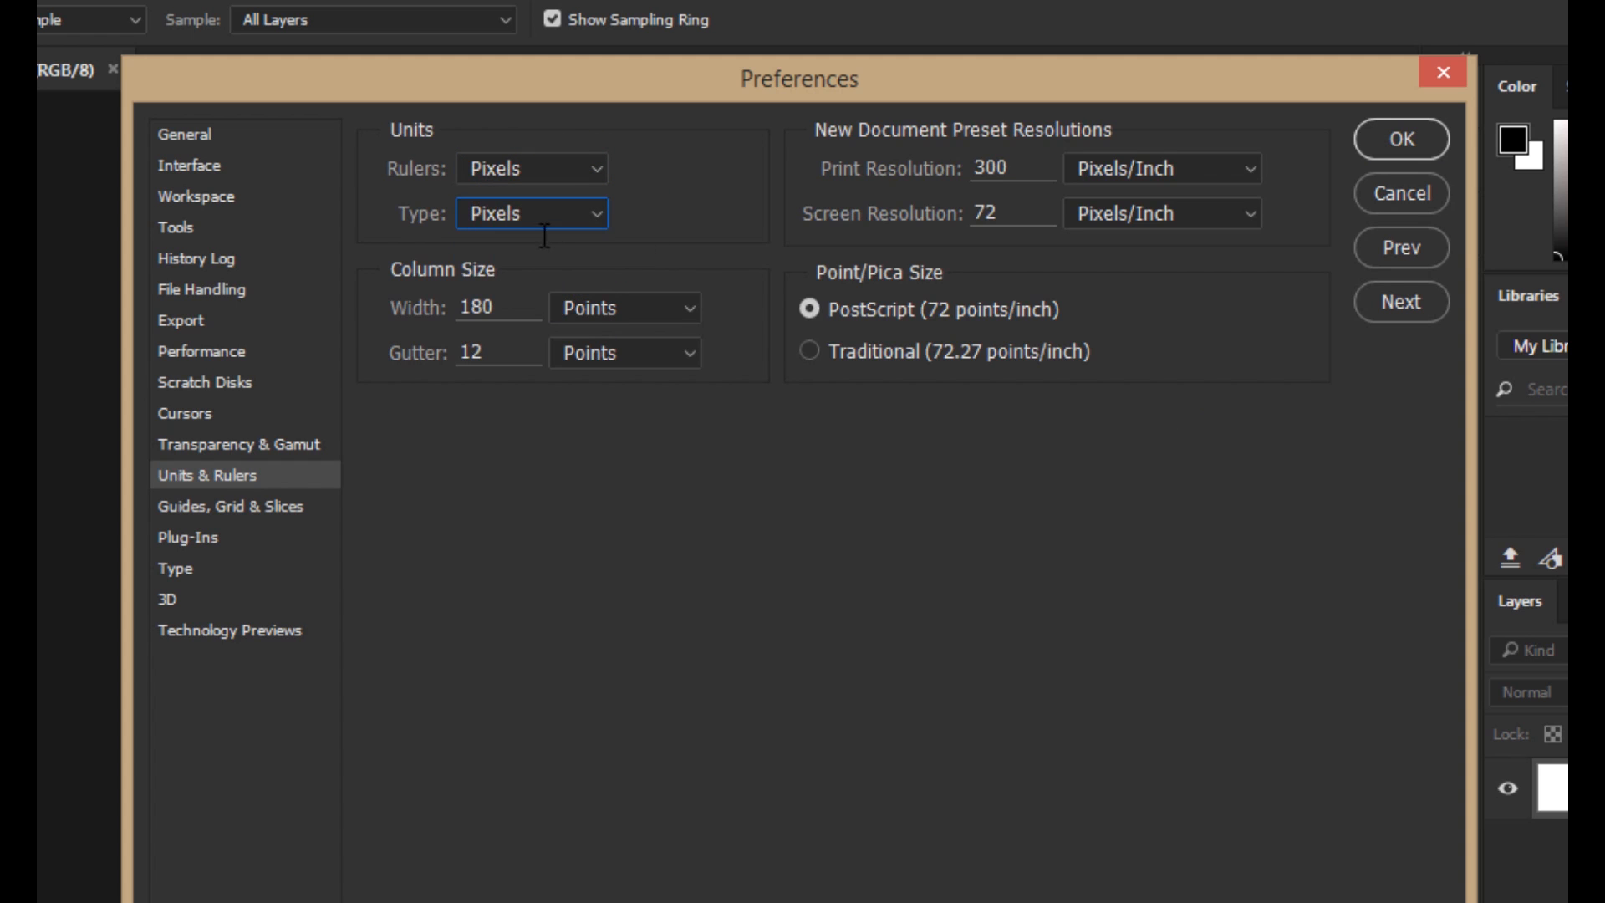
# Review the Print Resolution and Screen Resolution values for new document presets
pyautogui.click(1003, 168)
pyautogui.doubleClick(994, 167)
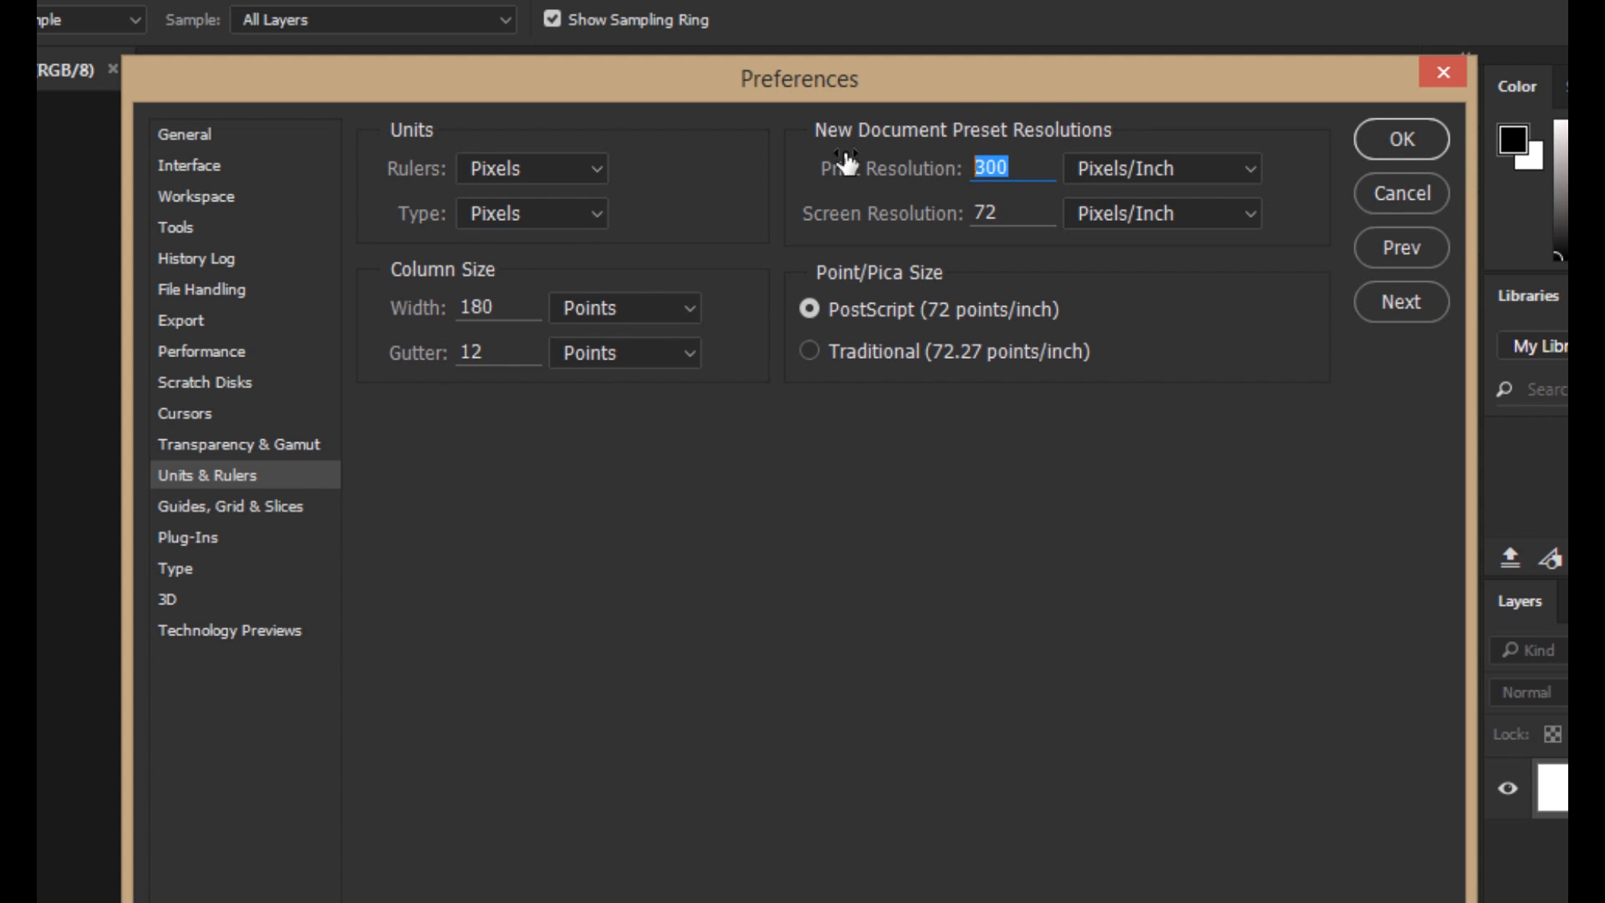
pyautogui.doubleClick(1017, 206)
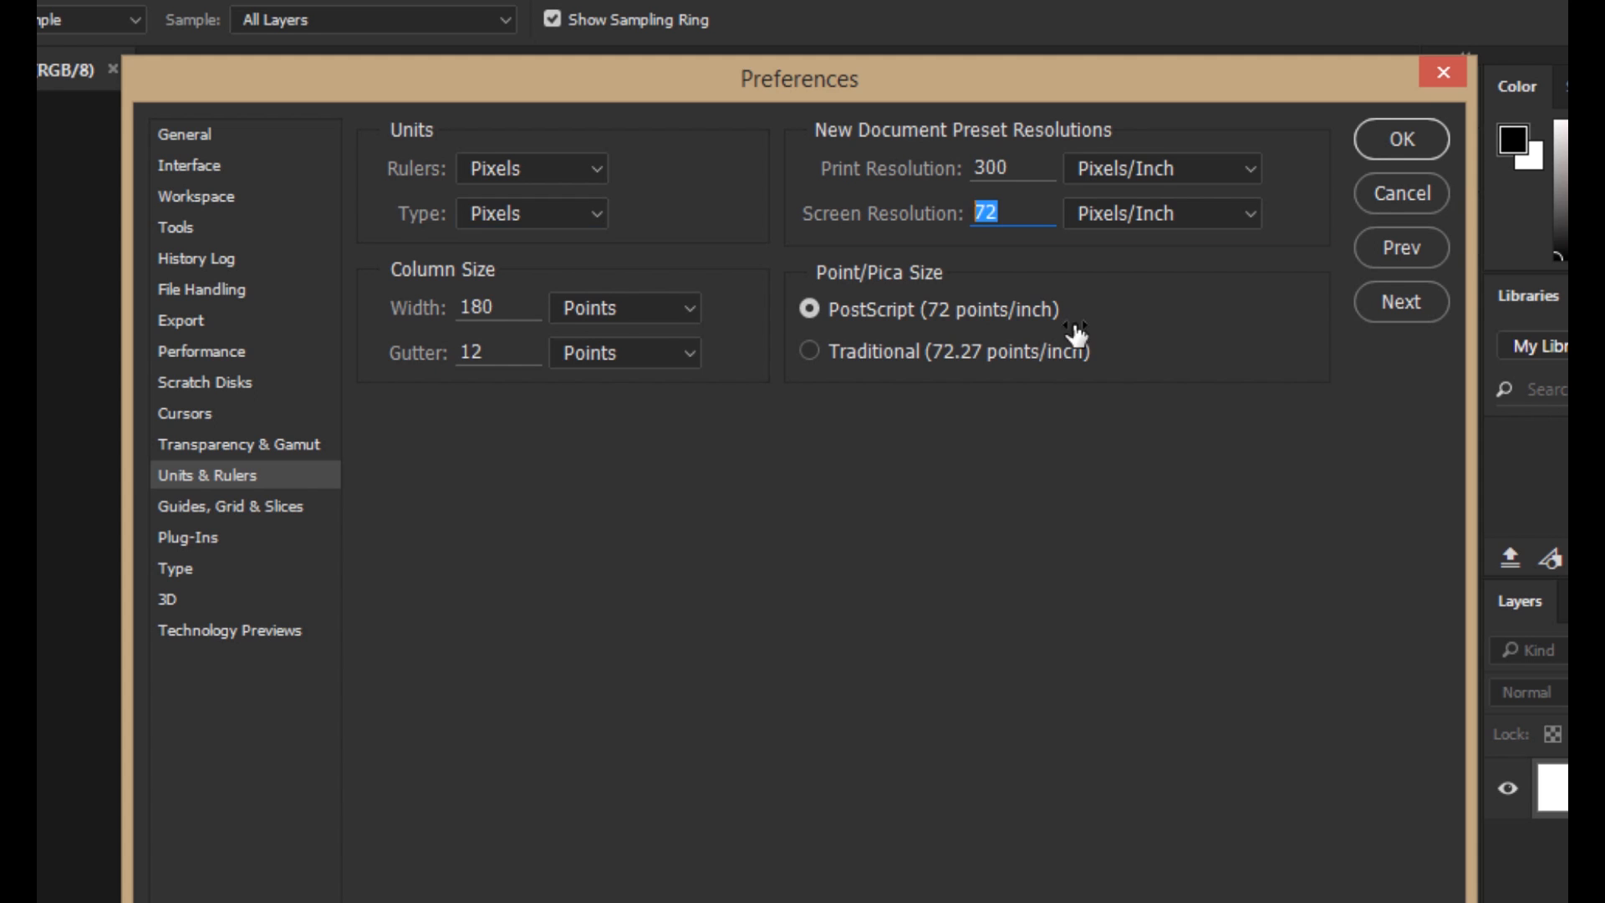
# View the Guides, Grid & Slices preferences, followed by the Plug-Ins and Type preferences
pyautogui.click(265, 519)
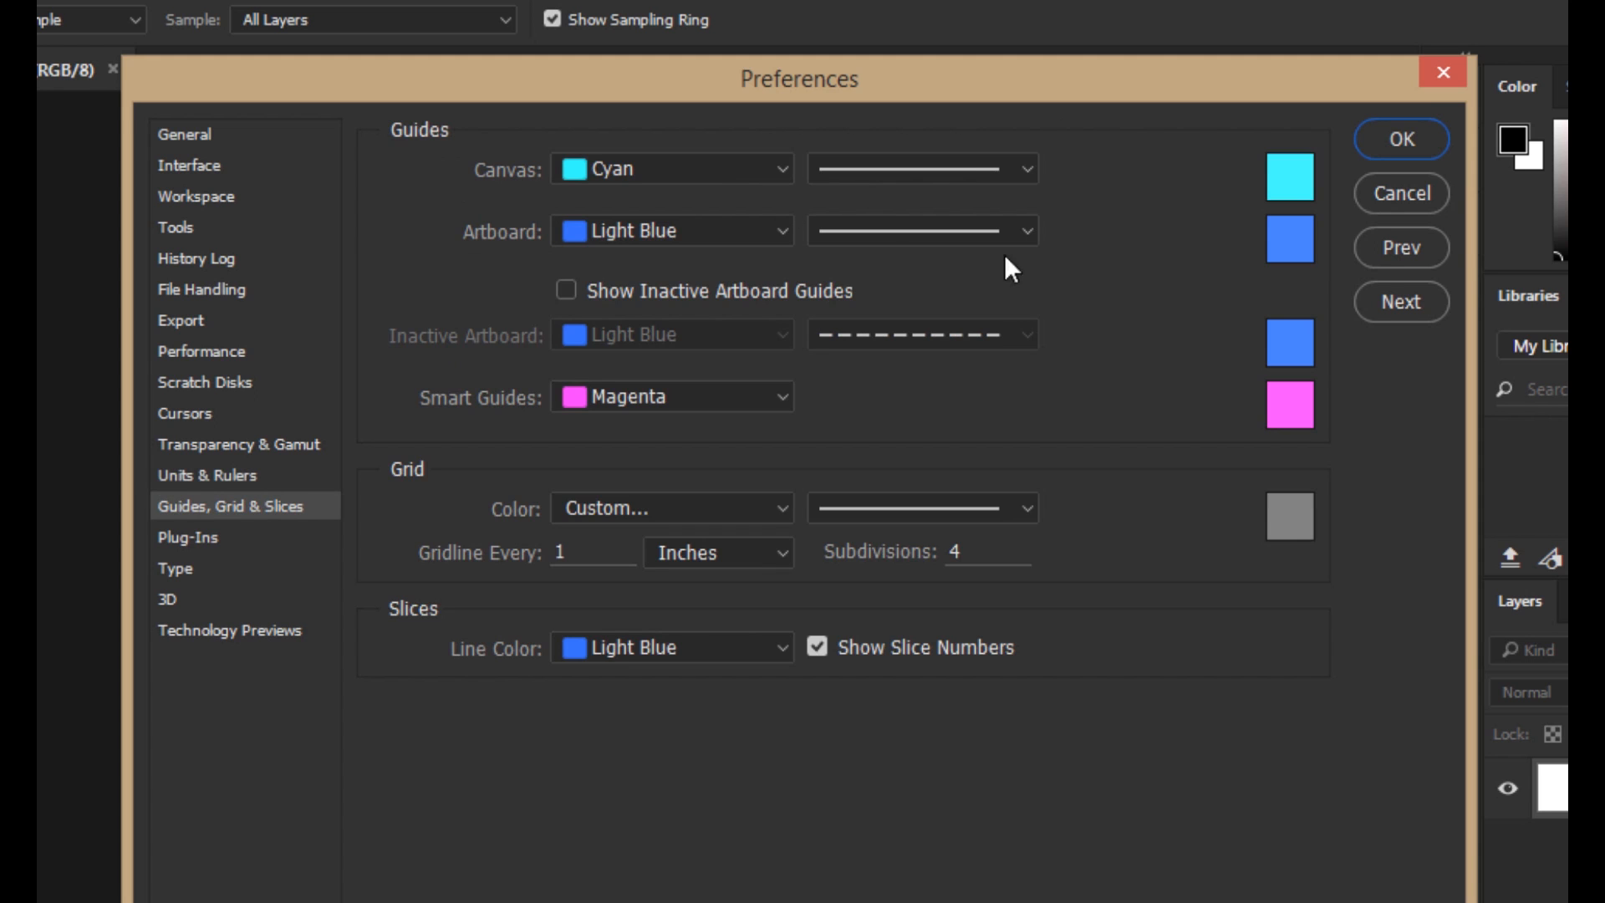
pyautogui.click(205, 542)
pyautogui.click(182, 572)
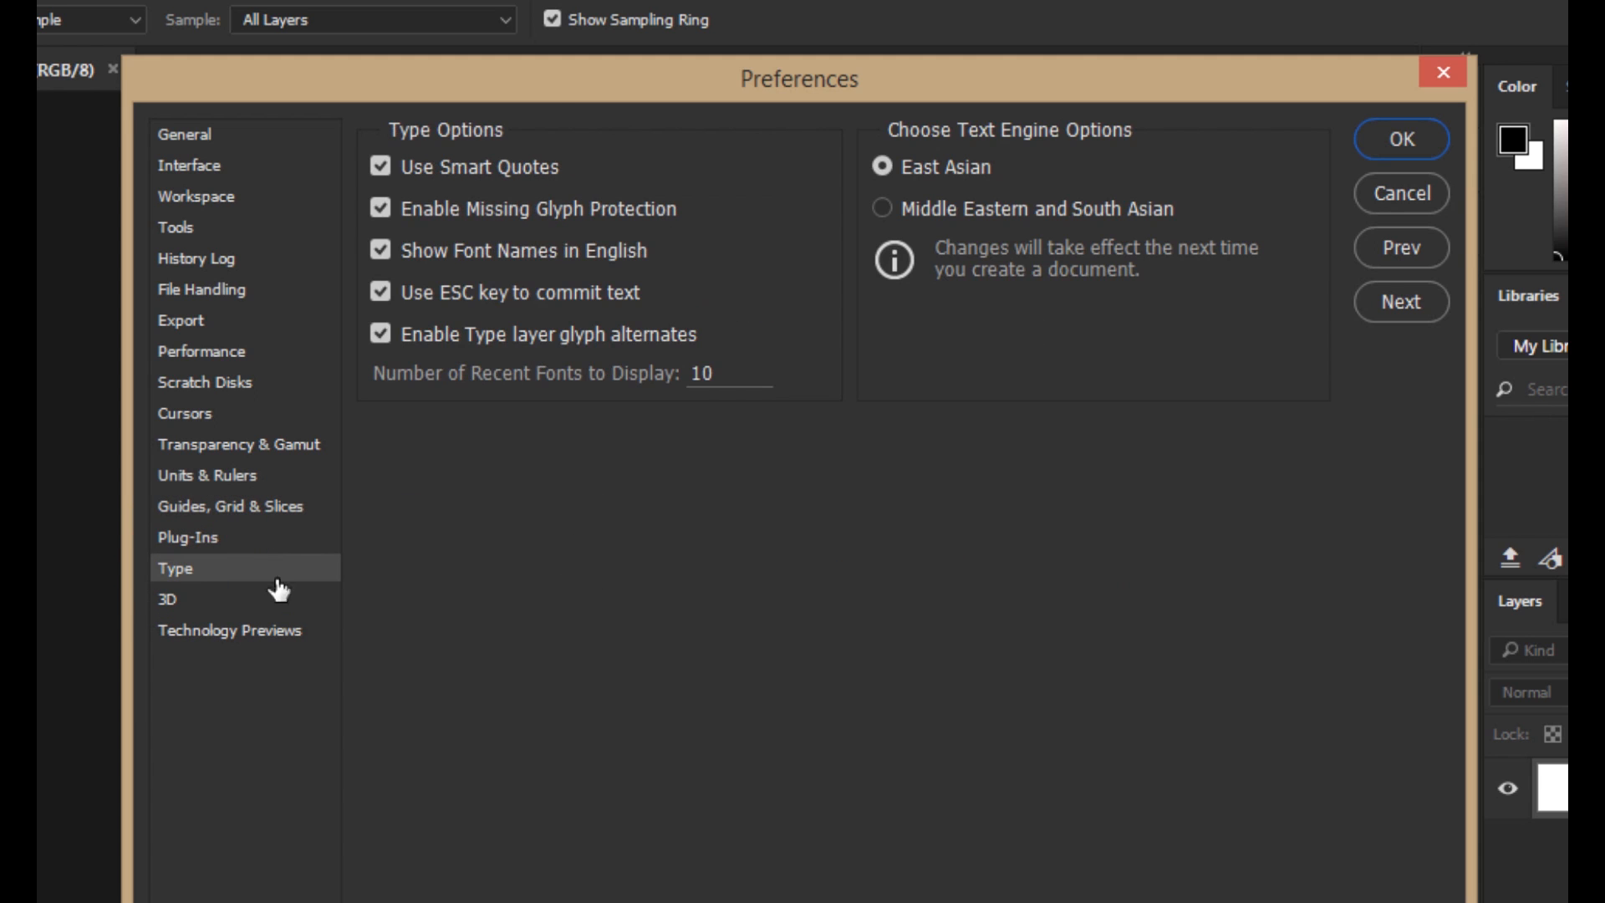